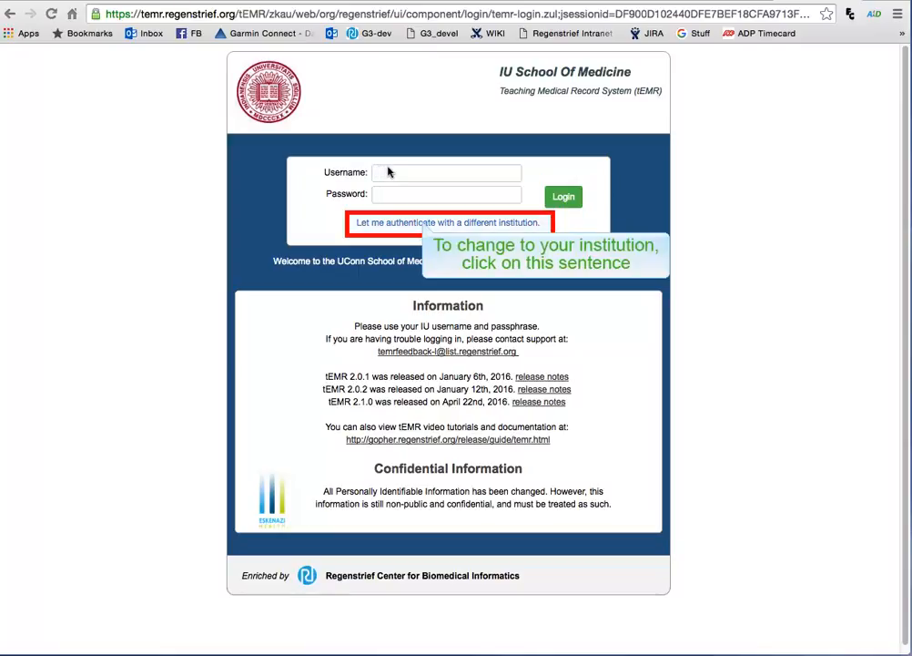
# Switch the login to a different institution and choose UConn School Of Medicine
pyautogui.click(422, 223)
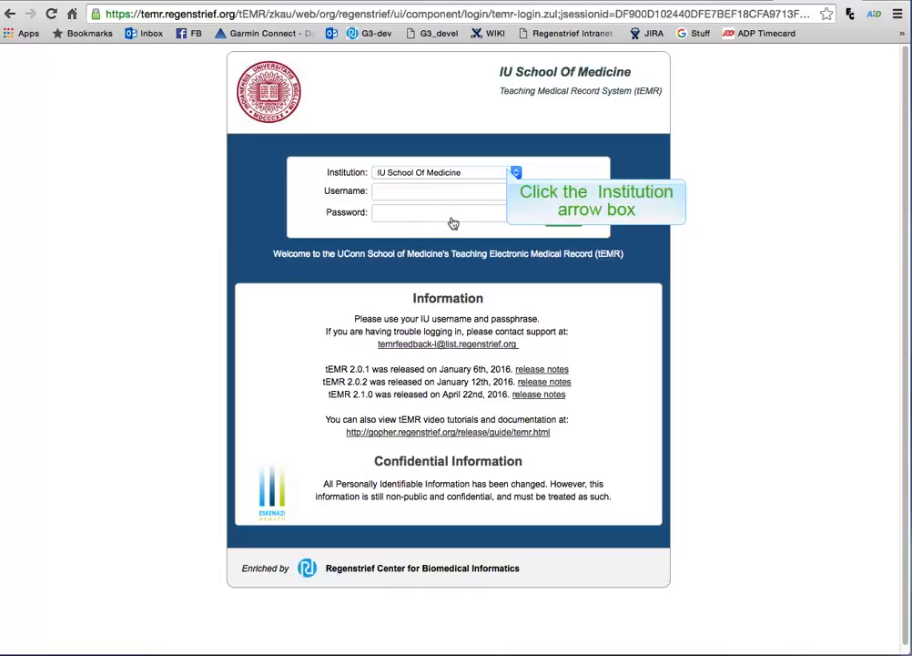
pyautogui.click(498, 180)
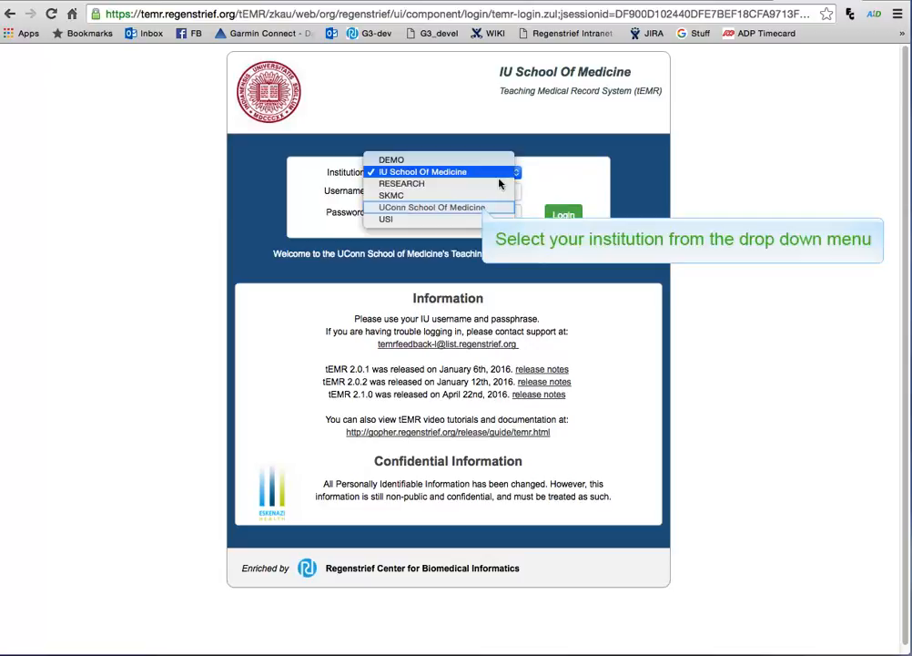
pyautogui.click(482, 207)
# Log in with the username teacher1 and the account password
pyautogui.write('teacher1')
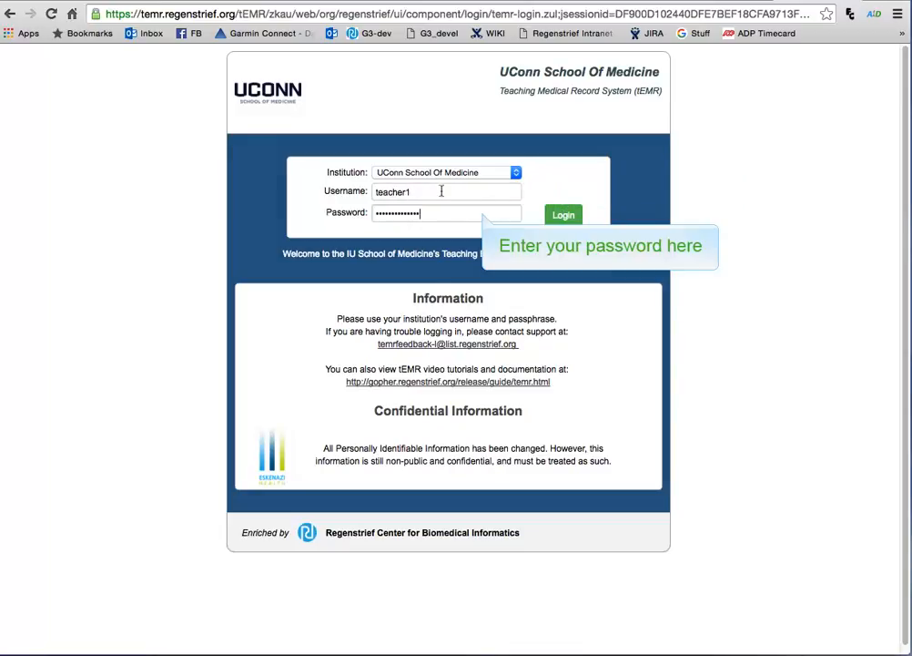
pyautogui.click(559, 219)
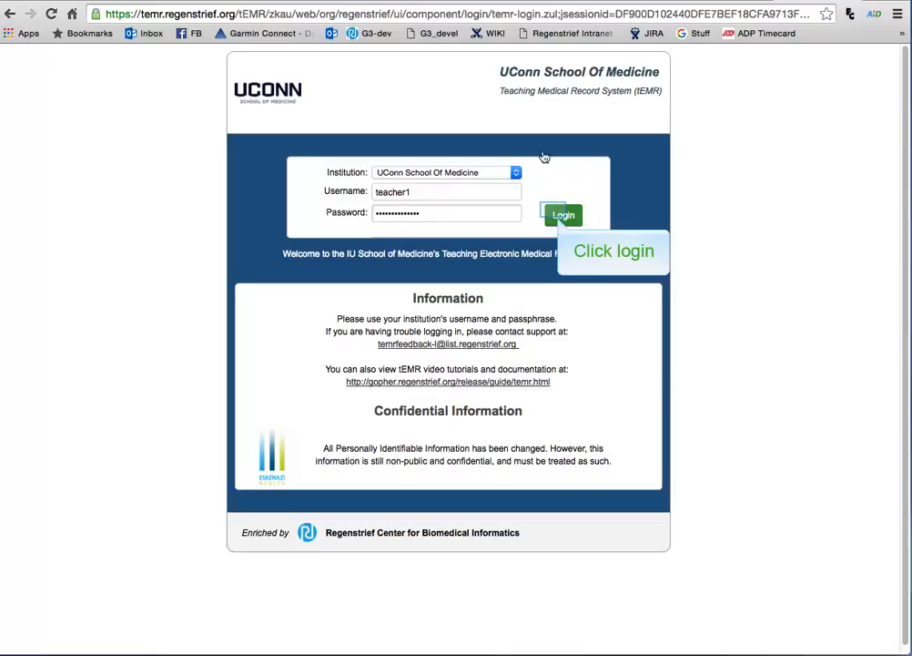
pyautogui.click(559, 217)
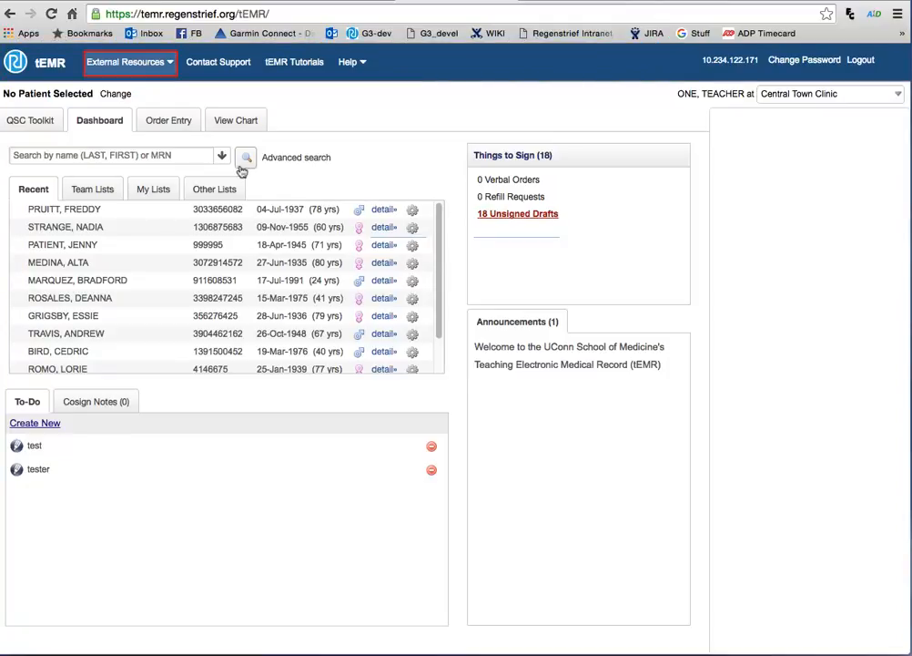
# Check the external resources, then open the tEMR tutorials for the QSC role and look through the available topics
pyautogui.click(156, 61)
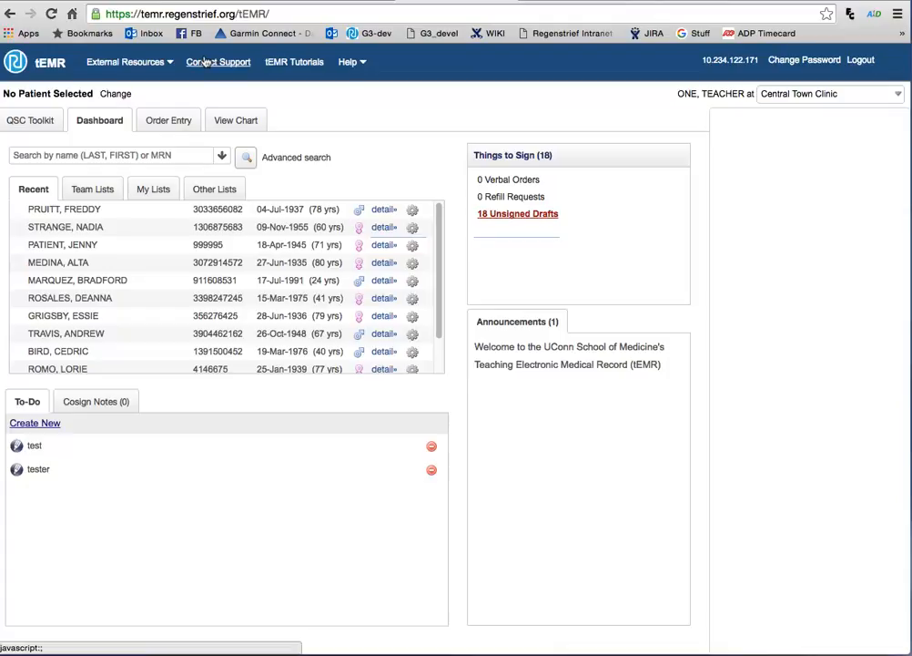
pyautogui.click(279, 61)
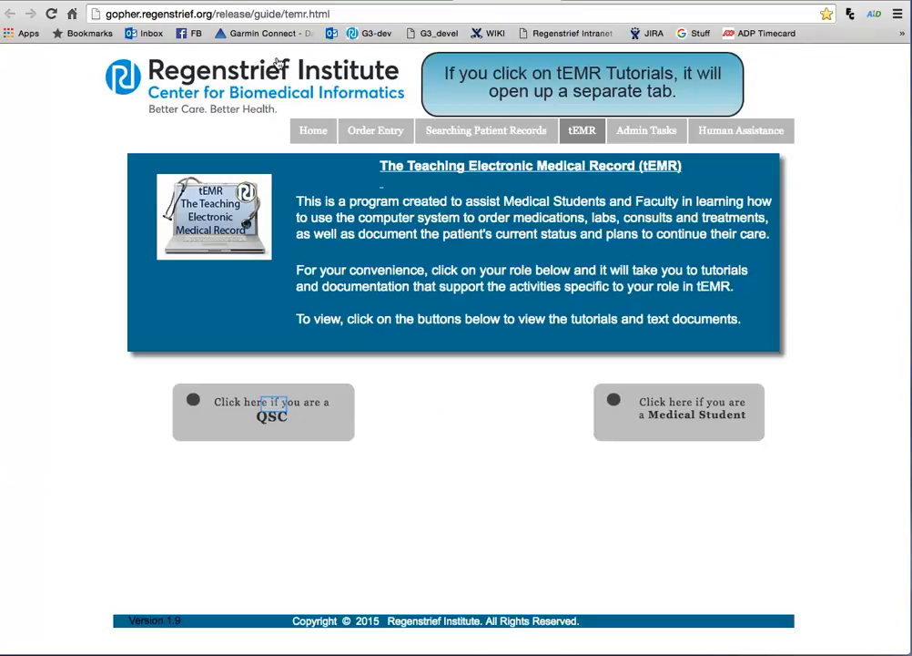
pyautogui.click(275, 410)
pyautogui.scroll(-5, 285, 414)
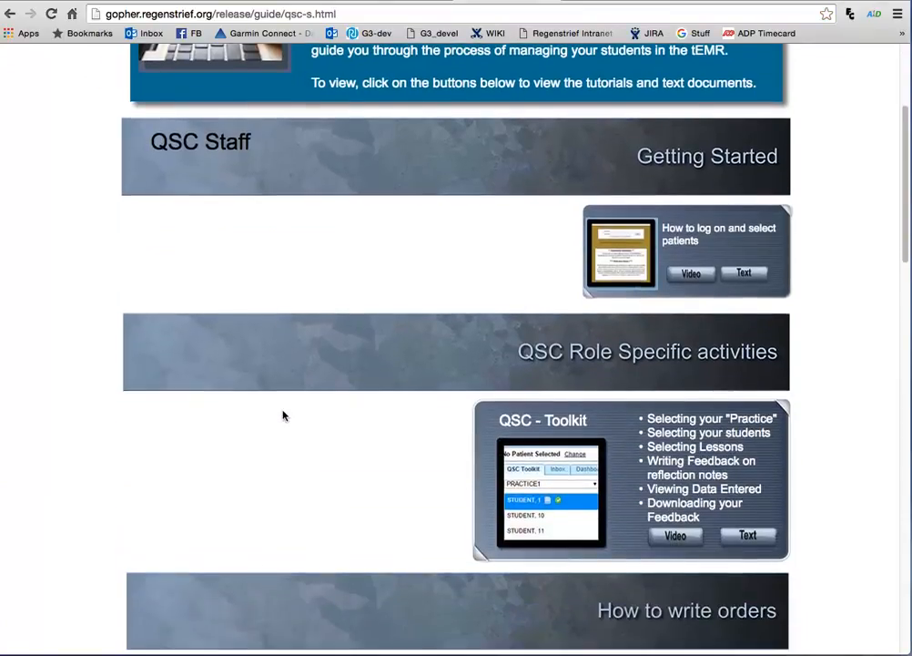
pyautogui.scroll(-3, 283, 417)
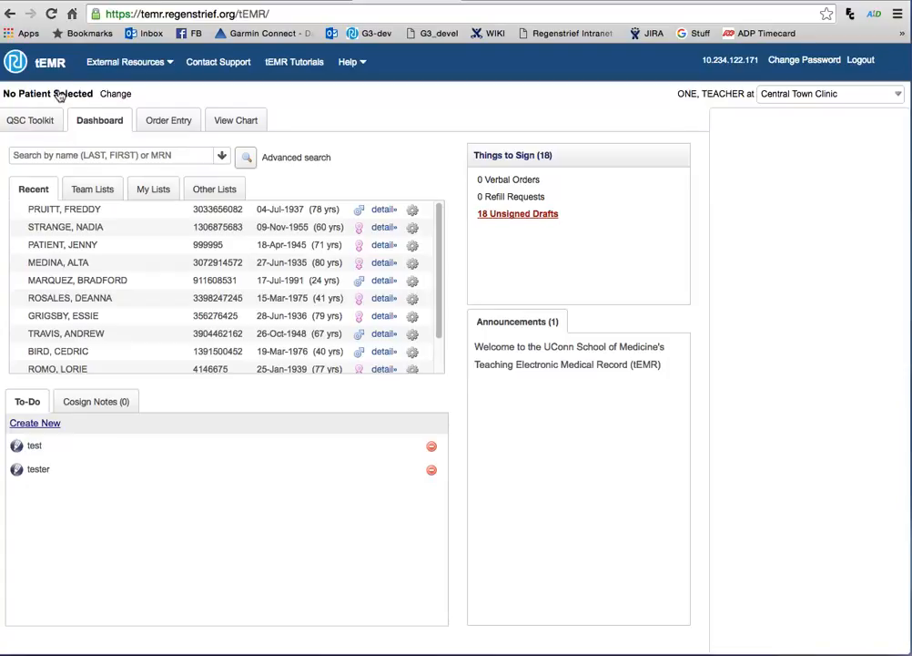
# View the QSC Toolkit, Dashboard and Order Entry areas one after another
pyautogui.click(14, 121)
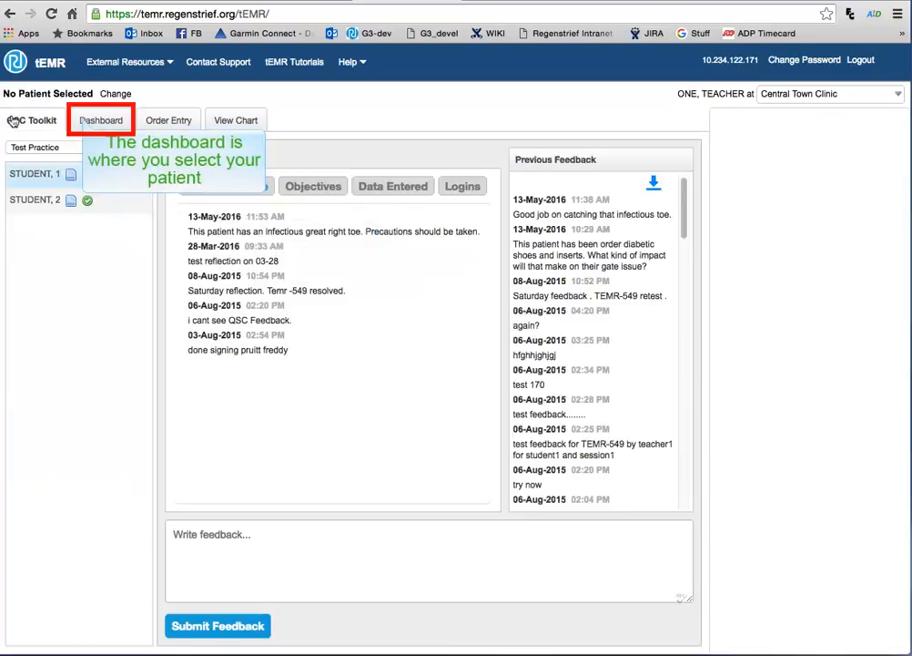
pyautogui.click(83, 122)
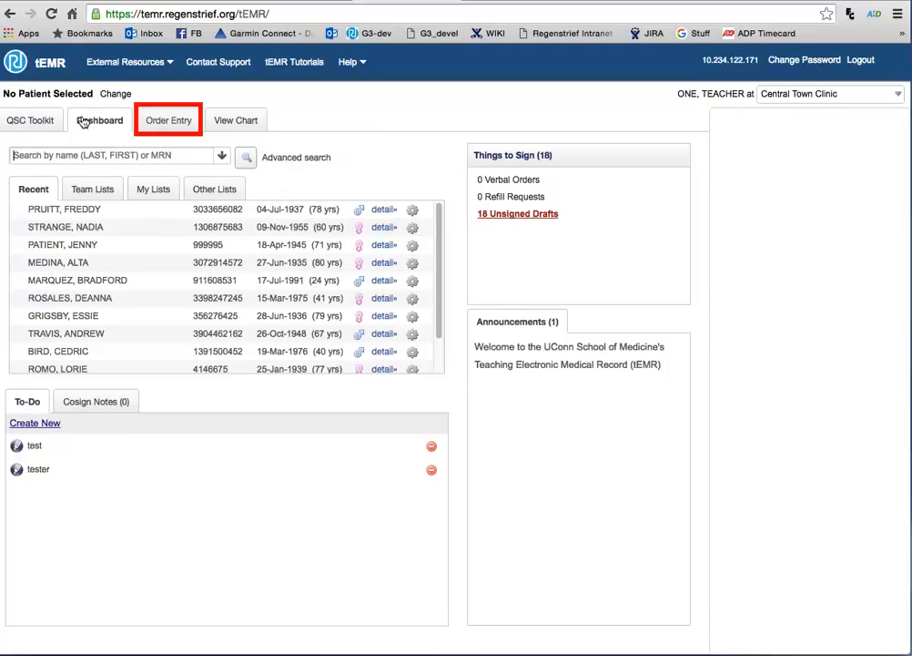
pyautogui.click(167, 122)
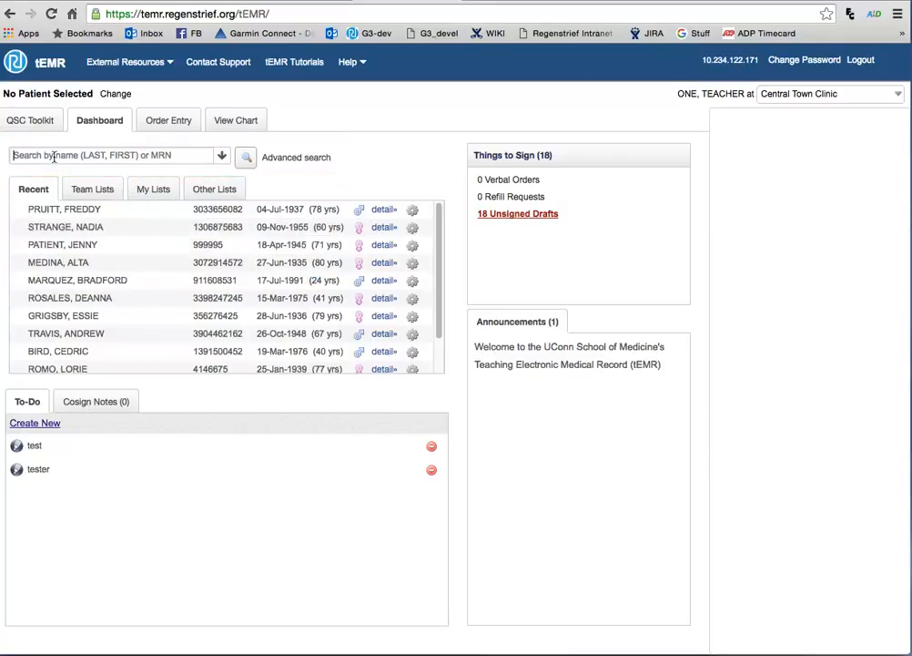
# Open the patient's record by last name and review the demographics and complete face sheet, closing the sheet when done
pyautogui.write('Pruitt')
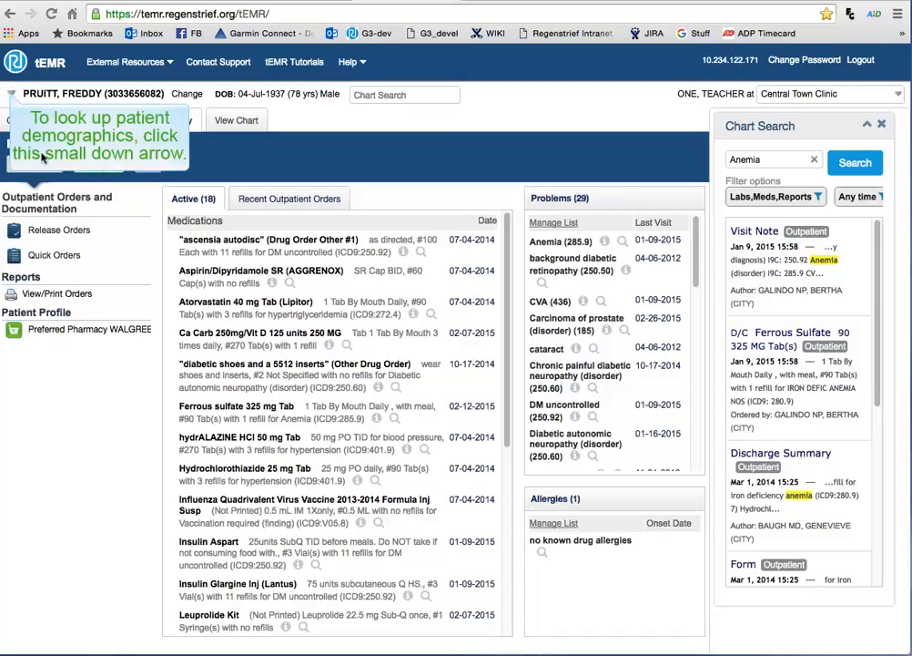
pyautogui.click(11, 95)
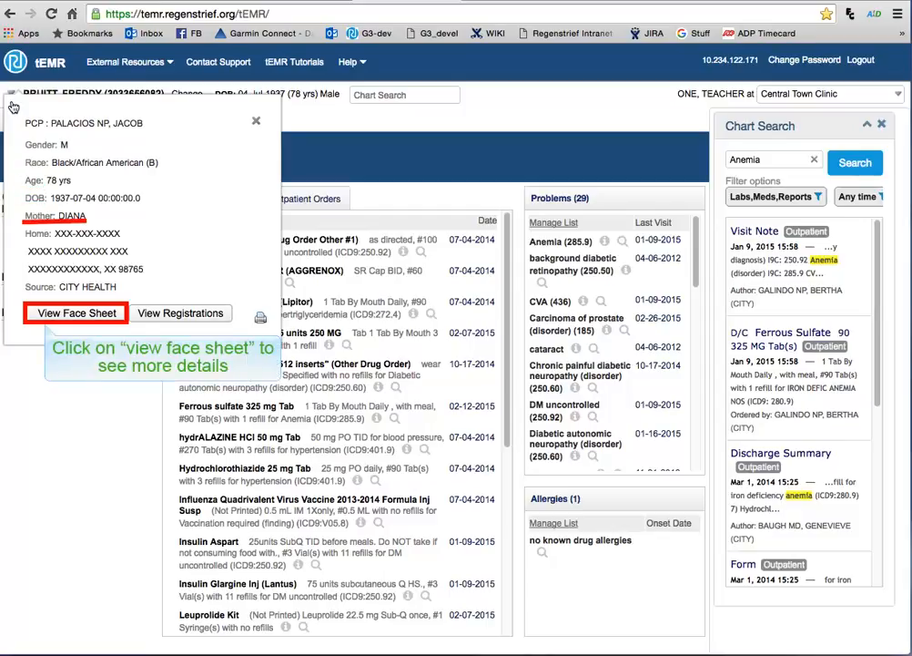
pyautogui.click(44, 312)
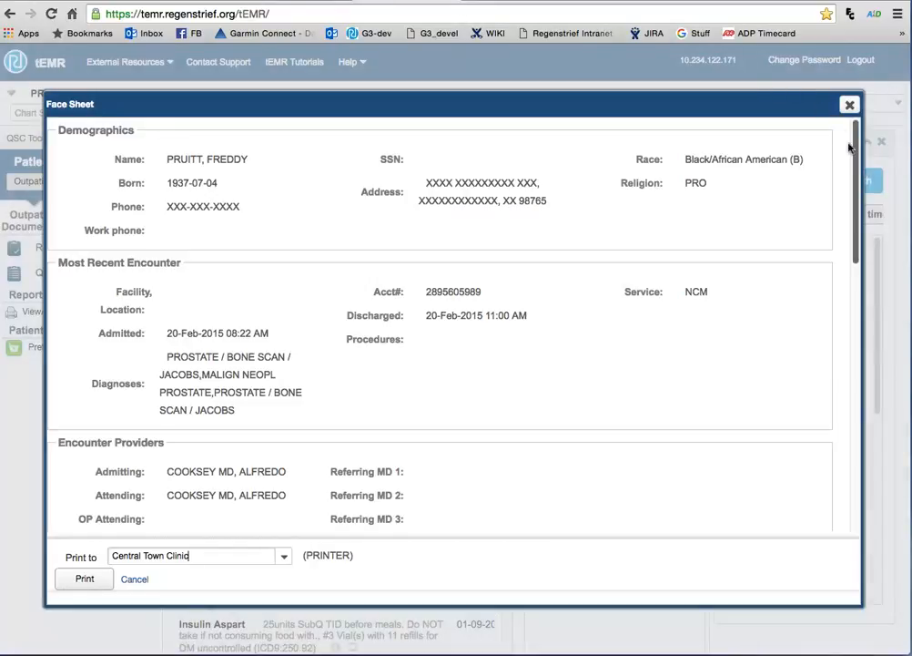
pyautogui.scroll(-3, 477, 236)
pyautogui.scroll(3, 477, 236)
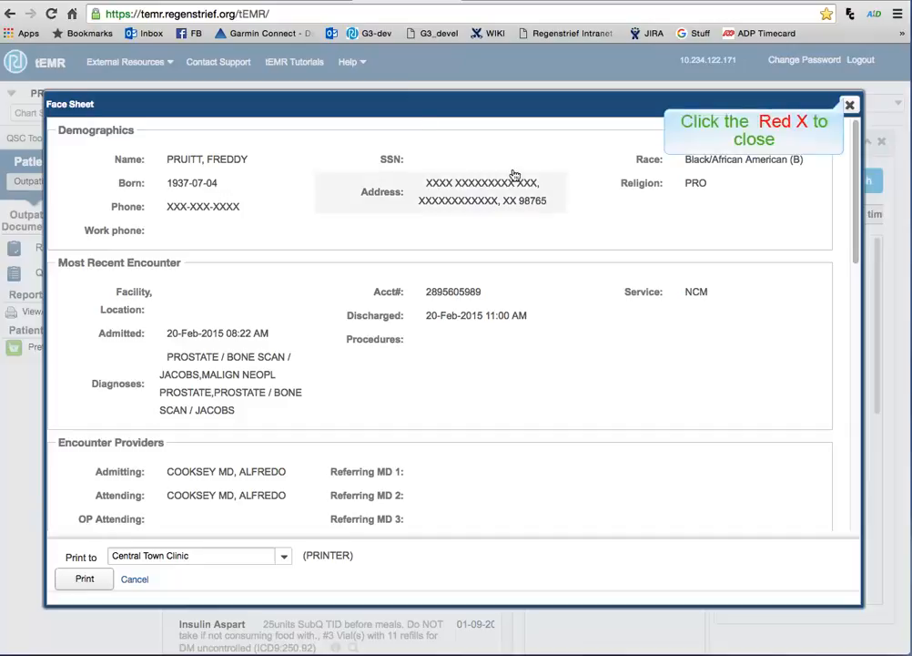
pyautogui.click(847, 106)
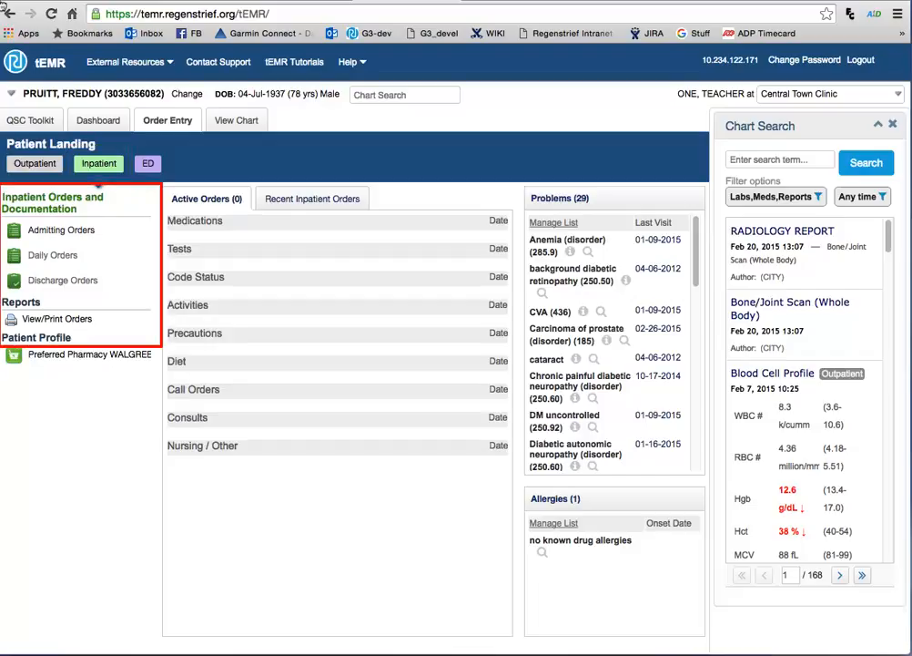
# View the patient's ED orders, return to the Outpatient view and look through the active medications
pyautogui.click(143, 165)
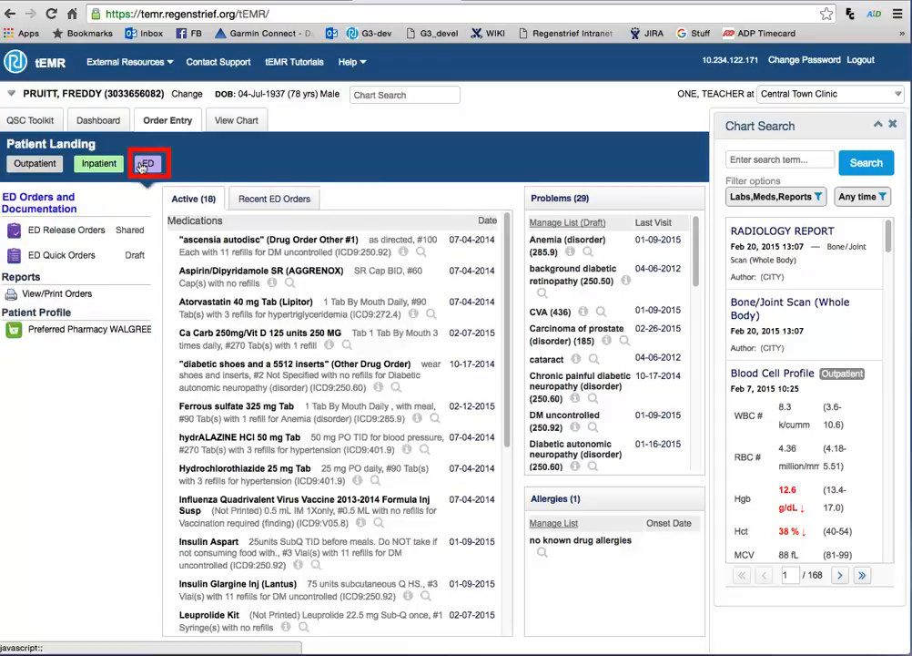
pyautogui.click(34, 164)
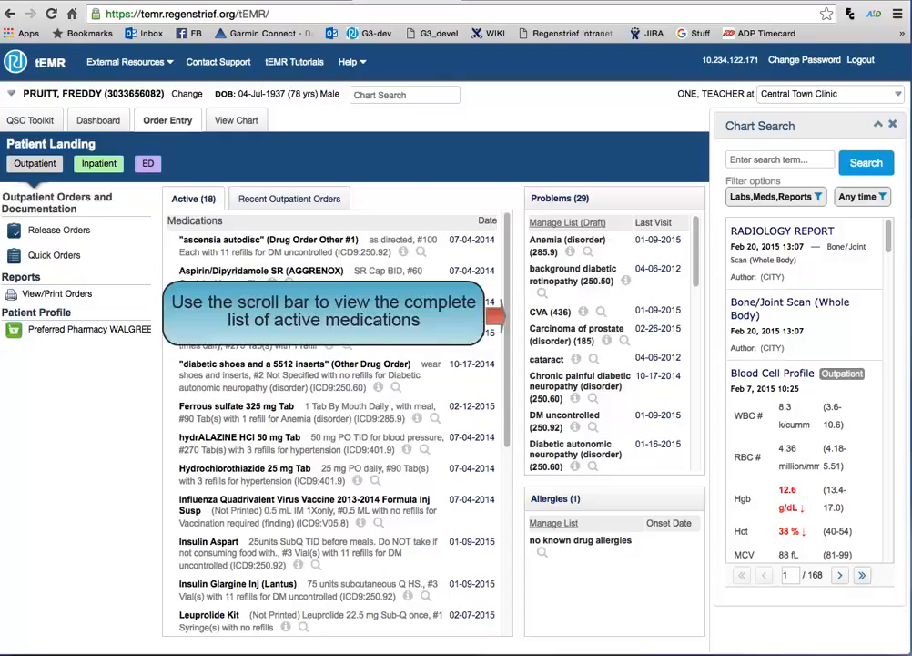
pyautogui.moveTo(508, 248); pyautogui.dragTo(506, 370)
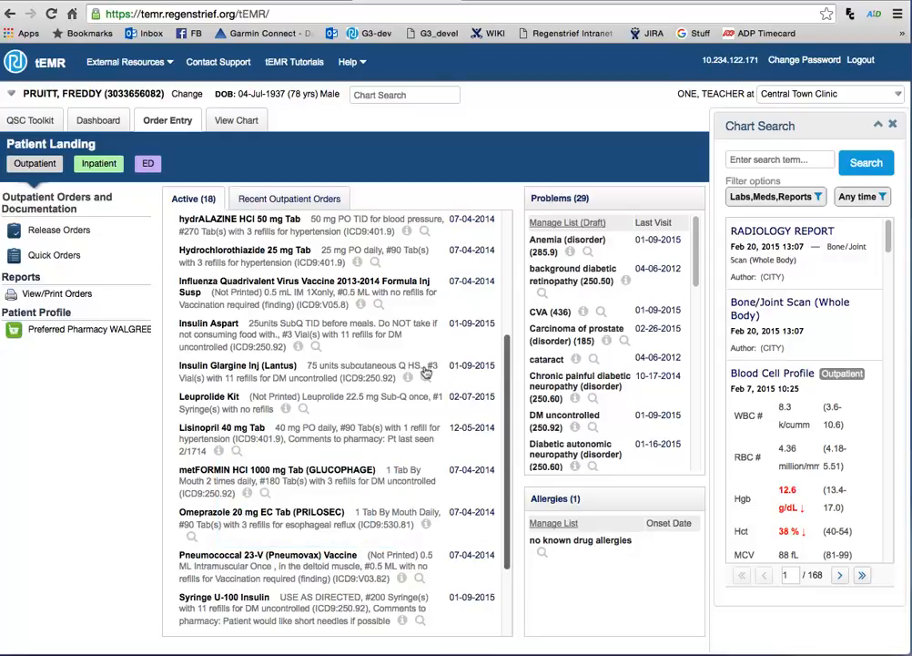
# Look through the reference resources offered for Lisinopril 40 mg Tab and their information categories
pyautogui.click(215, 450)
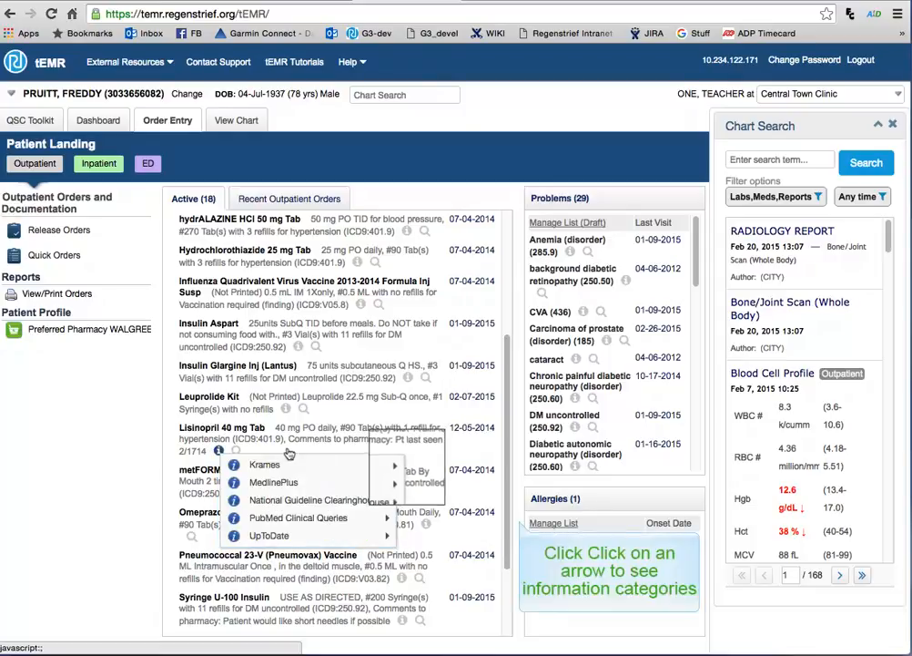
pyautogui.click(382, 481)
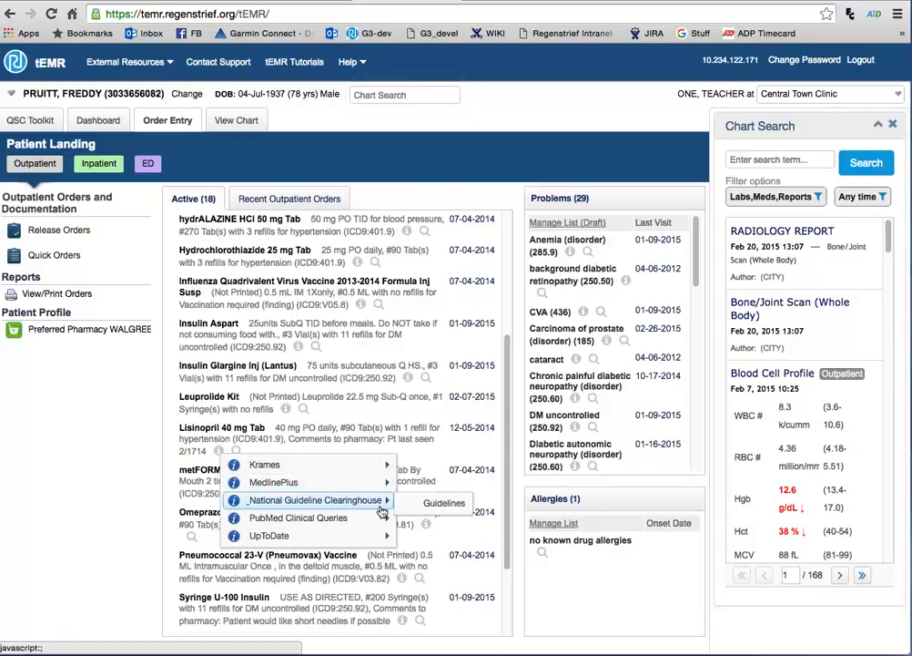
pyautogui.moveTo(382, 526)
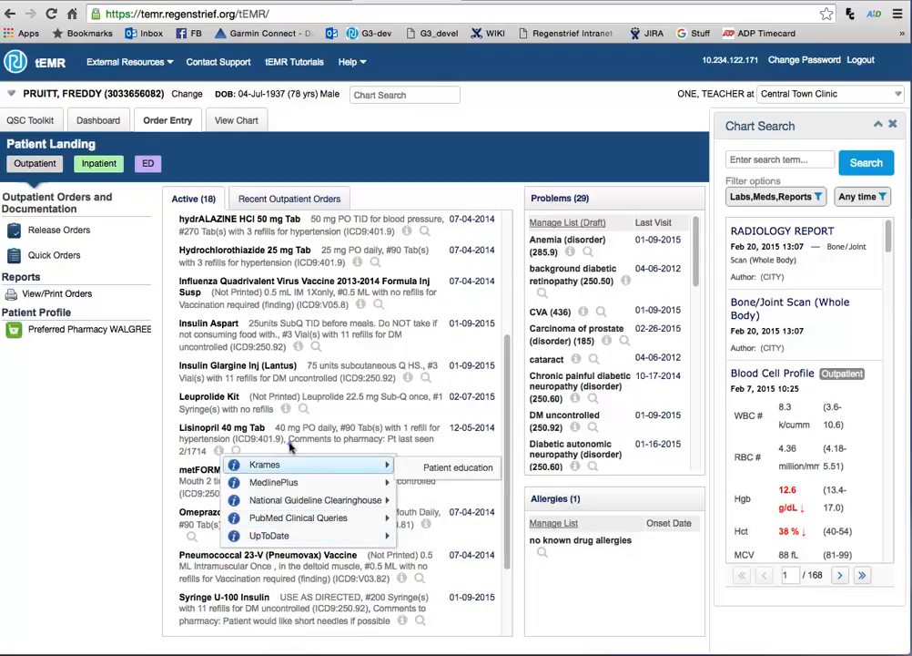
# Search the patient's chart for Lisinopril, read the Dec 5, 2014 Visit Note and close it
pyautogui.click(233, 450)
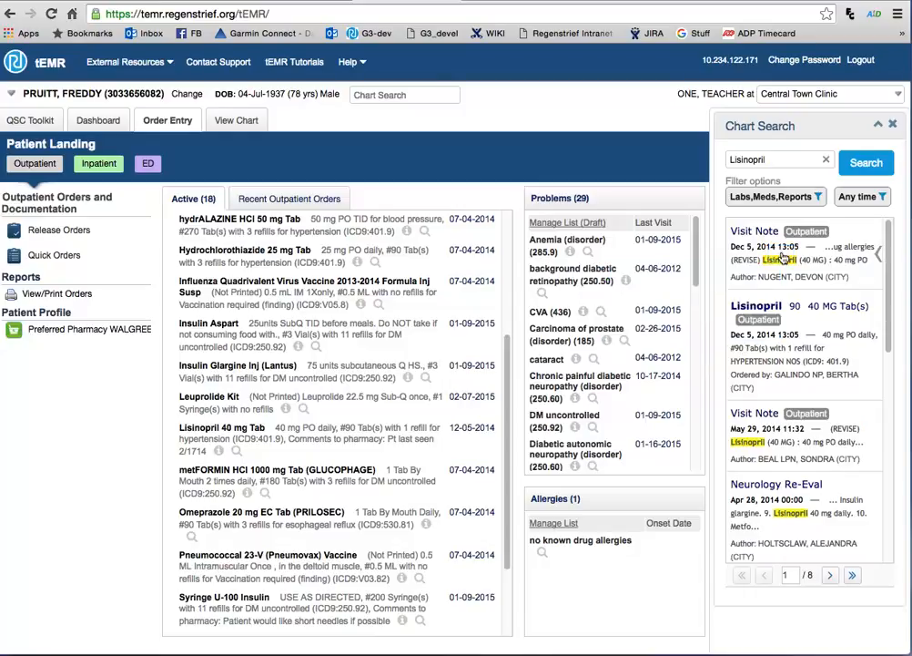
pyautogui.click(783, 260)
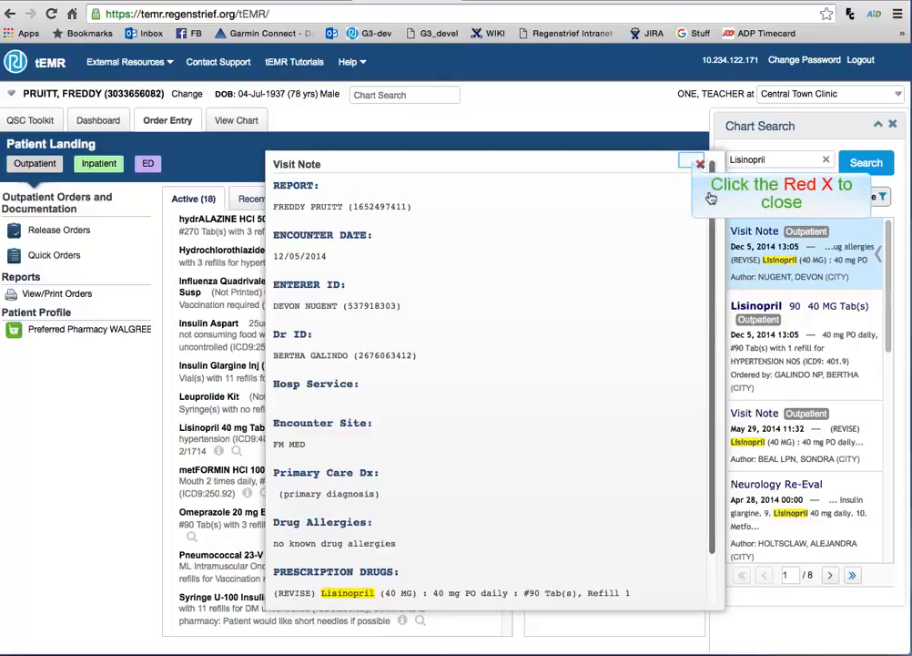
pyautogui.click(695, 164)
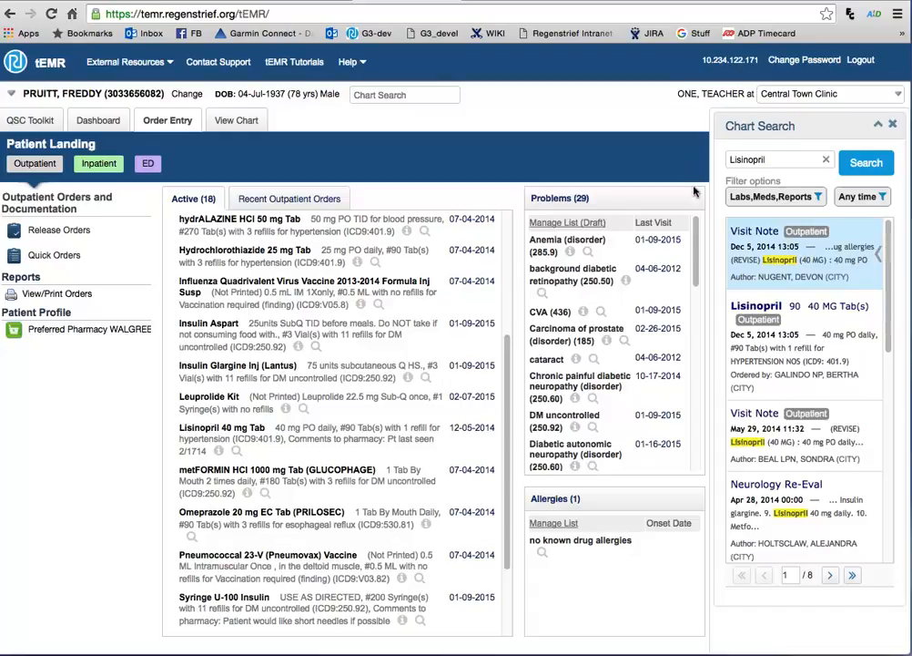
# Look through the reference resources for Anemia in the Problems list and search the patient's chart for Anemia
pyautogui.moveTo(696, 239)
pyautogui.mouseDown()
pyautogui.moveTo(701, 326)
pyautogui.moveTo(703, 226)
pyautogui.mouseUp()
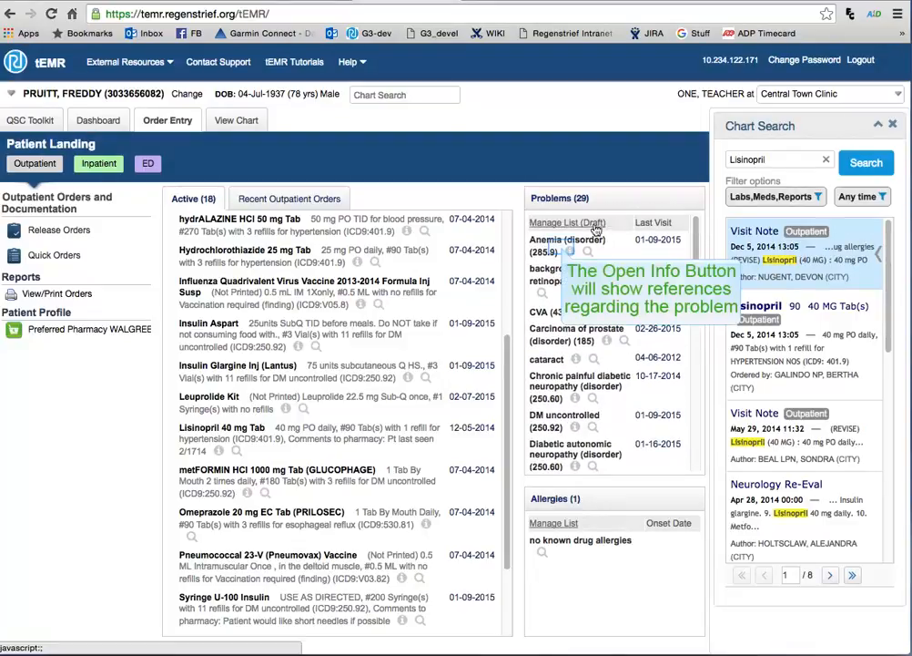
pyautogui.click(567, 250)
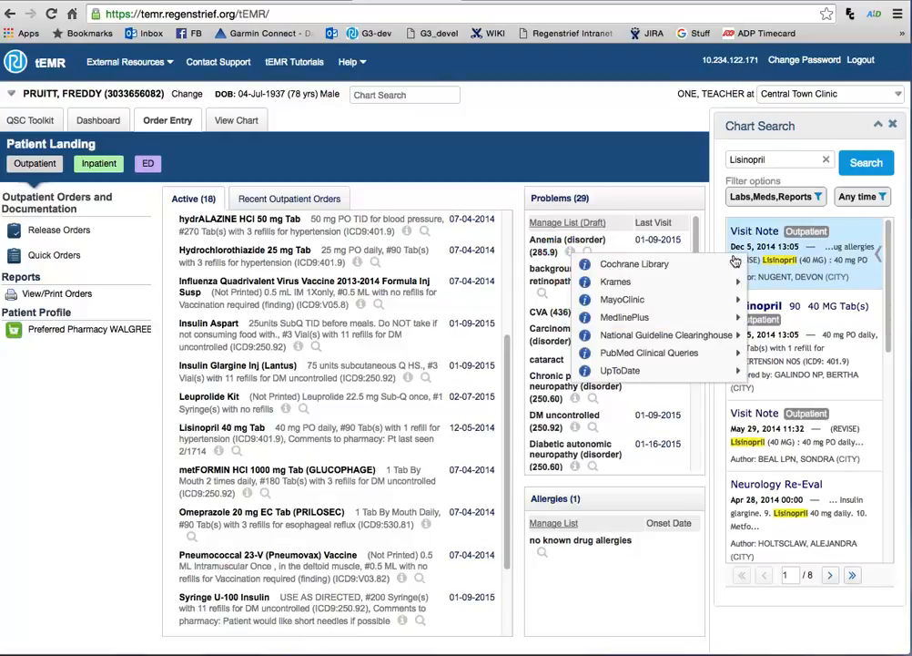
pyautogui.click(736, 265)
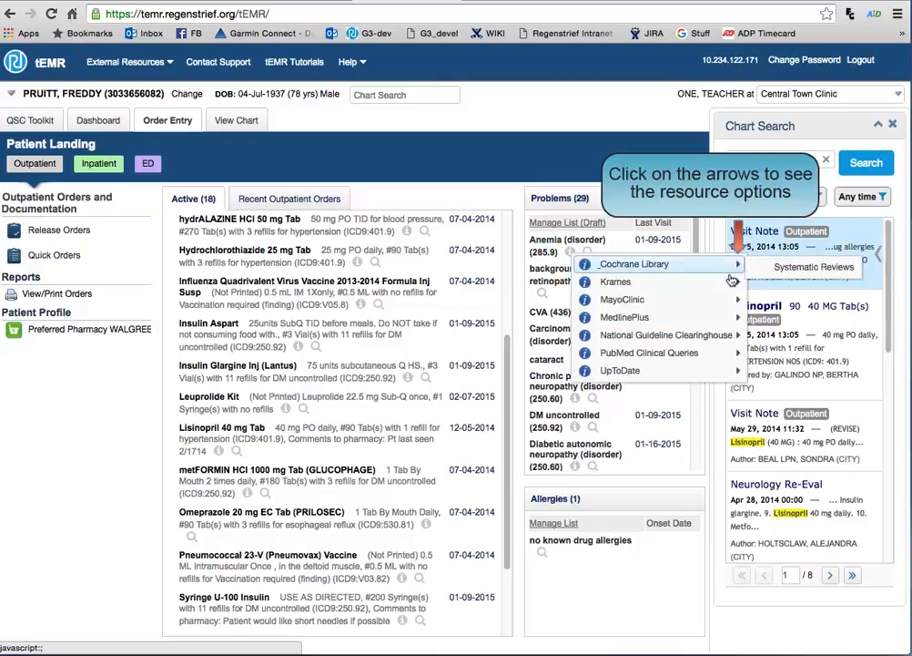
pyautogui.click(736, 281)
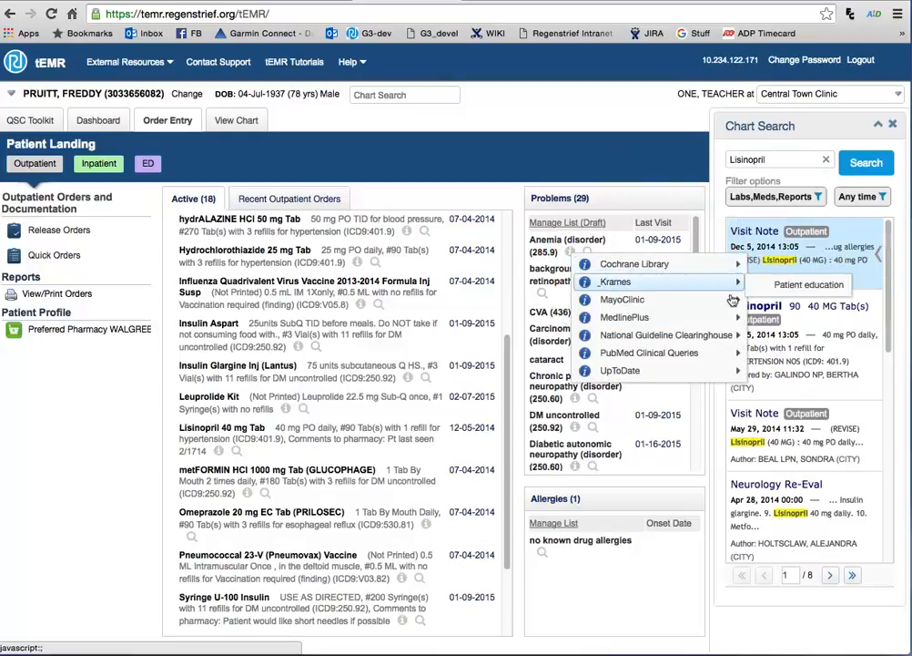
pyautogui.click(736, 299)
pyautogui.click(736, 317)
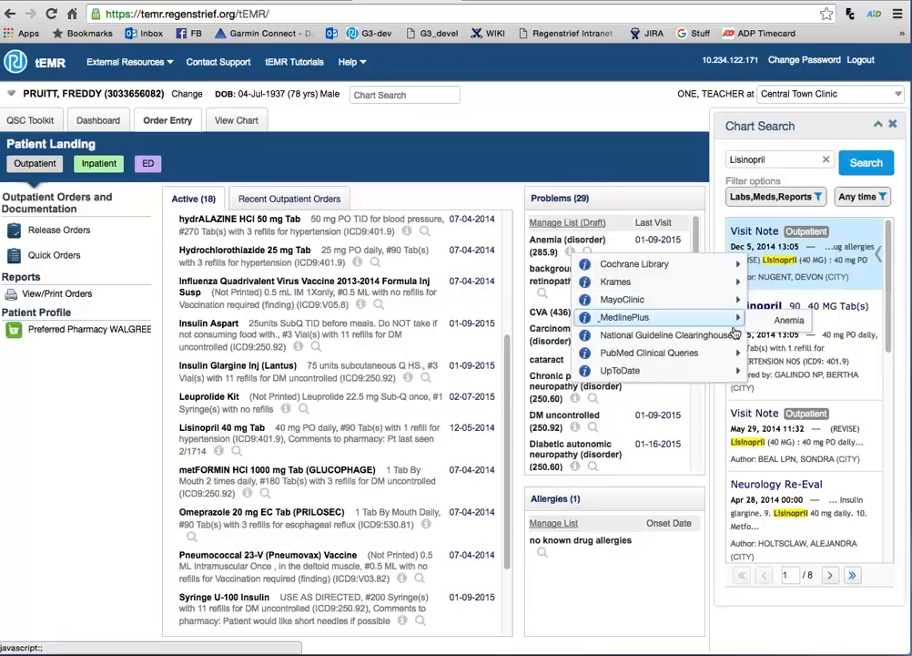
pyautogui.click(736, 335)
pyautogui.click(739, 352)
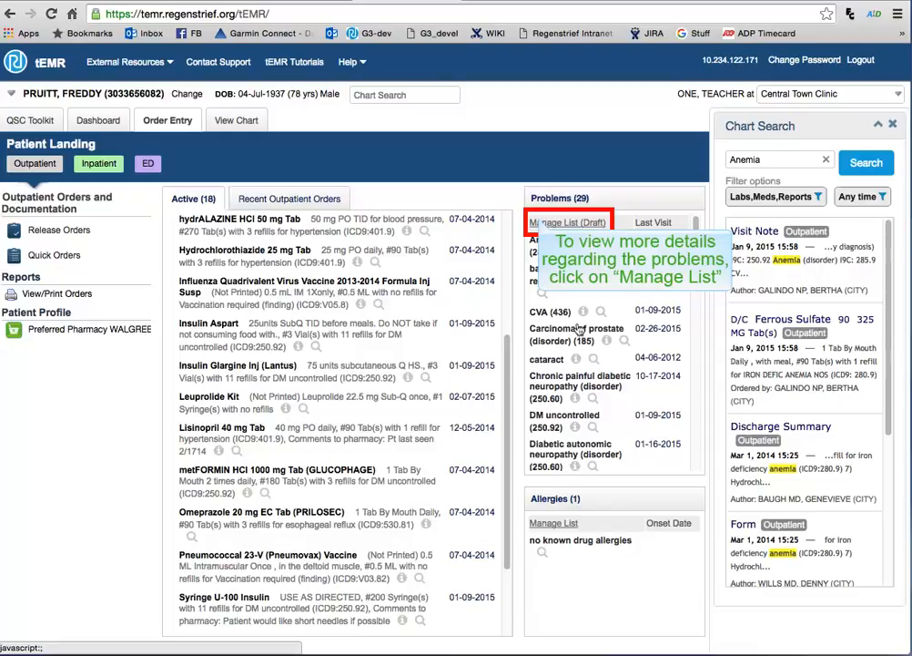
# Open the problem list for management, remove Hip Pain from the active problems and view the inactive problems
pyautogui.click(539, 222)
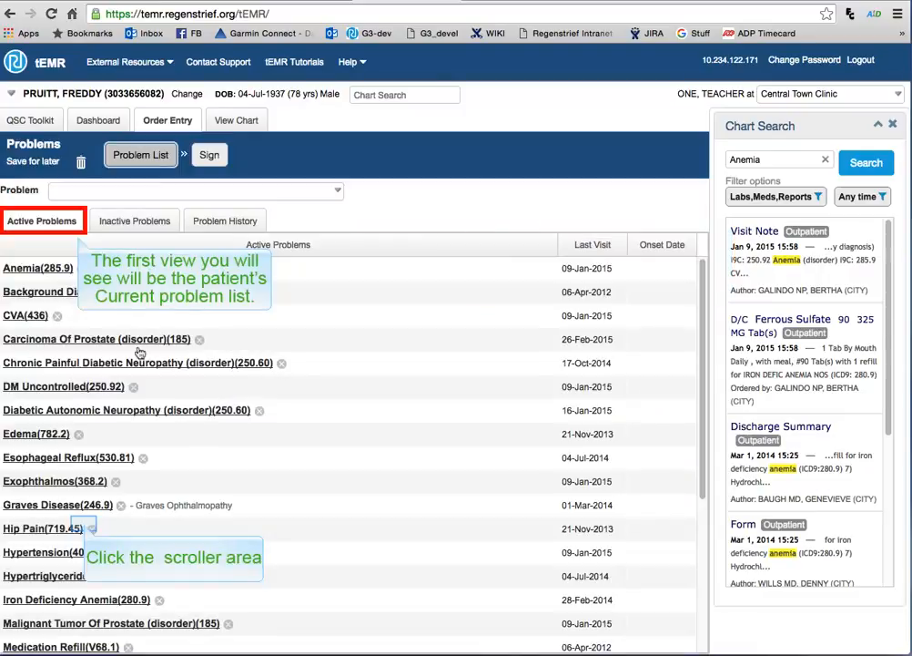
pyautogui.click(90, 528)
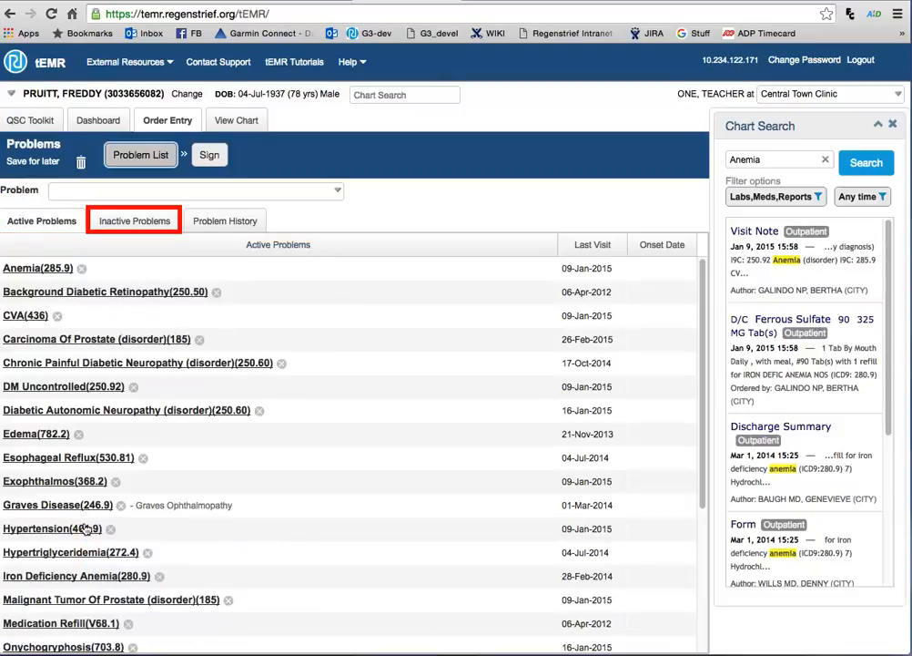
pyautogui.click(118, 225)
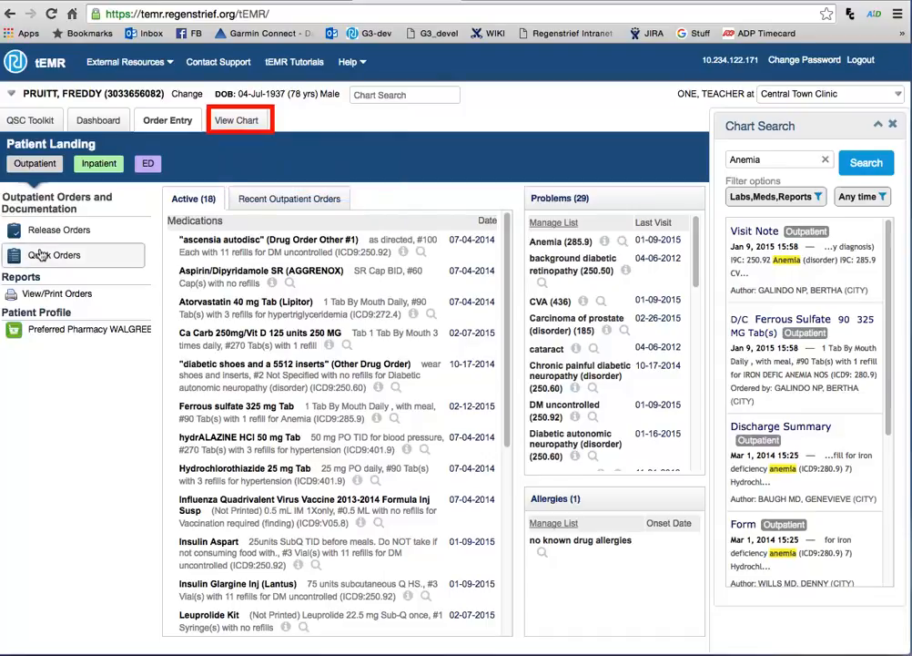
# Open the patient's chart view and read through the MEDICAL abstract, including diagnoses, allergies, visit history and prescribed meds
pyautogui.click(232, 120)
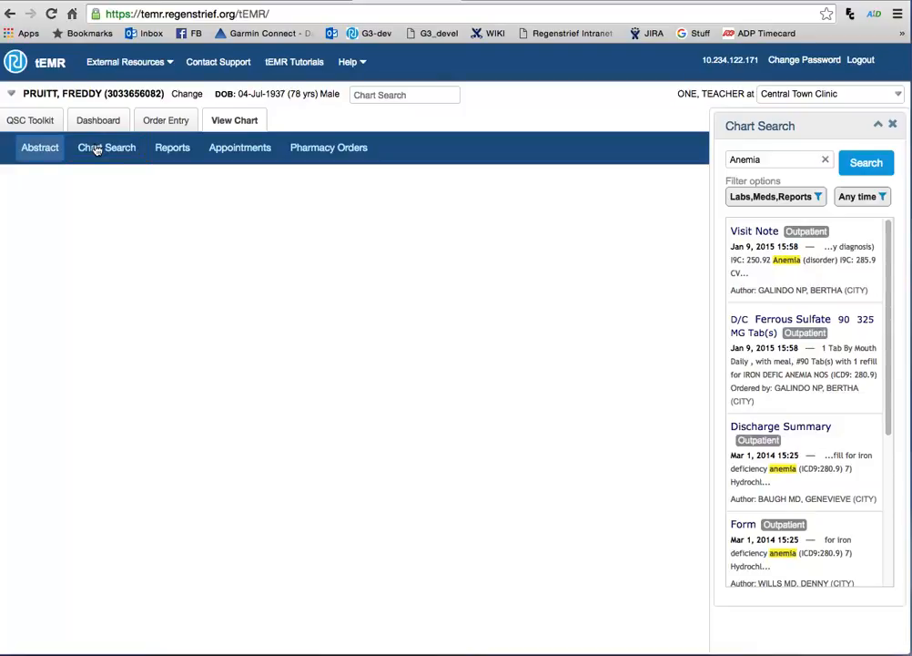
pyautogui.click(28, 147)
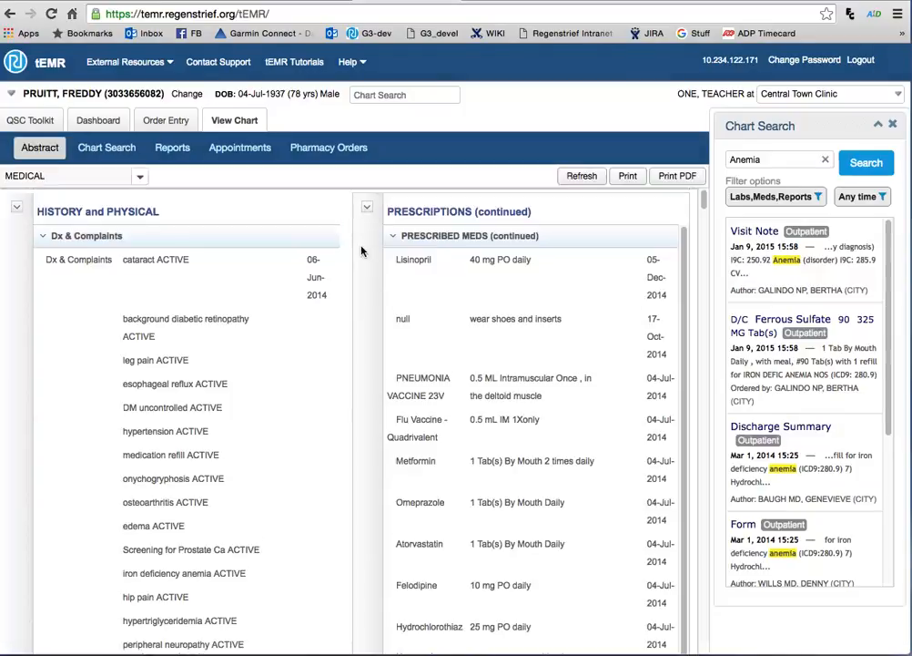
pyautogui.scroll(-3, 361, 251)
pyautogui.scroll(-6, 362, 251)
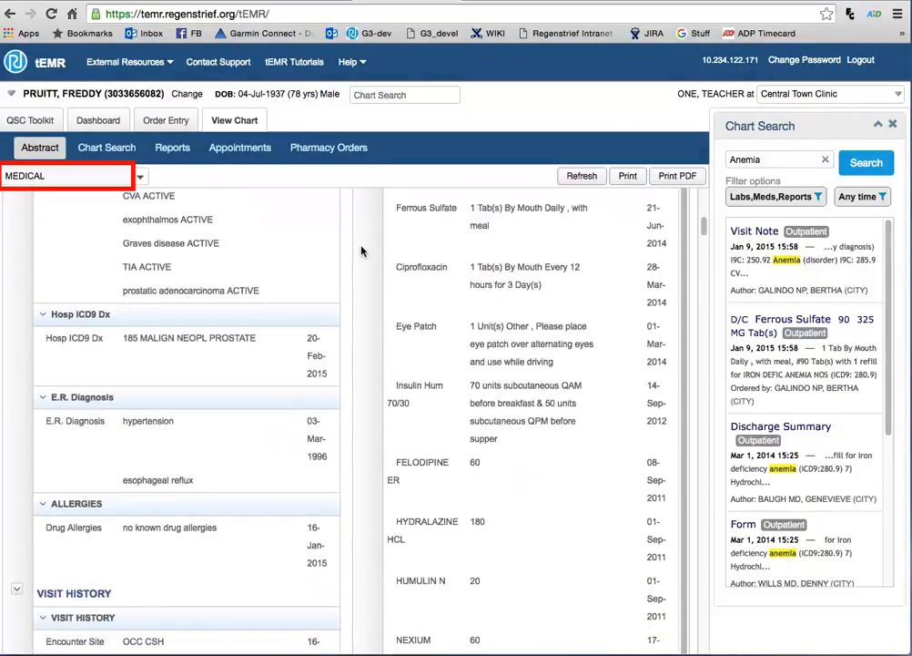
pyautogui.scroll(-3, 361, 250)
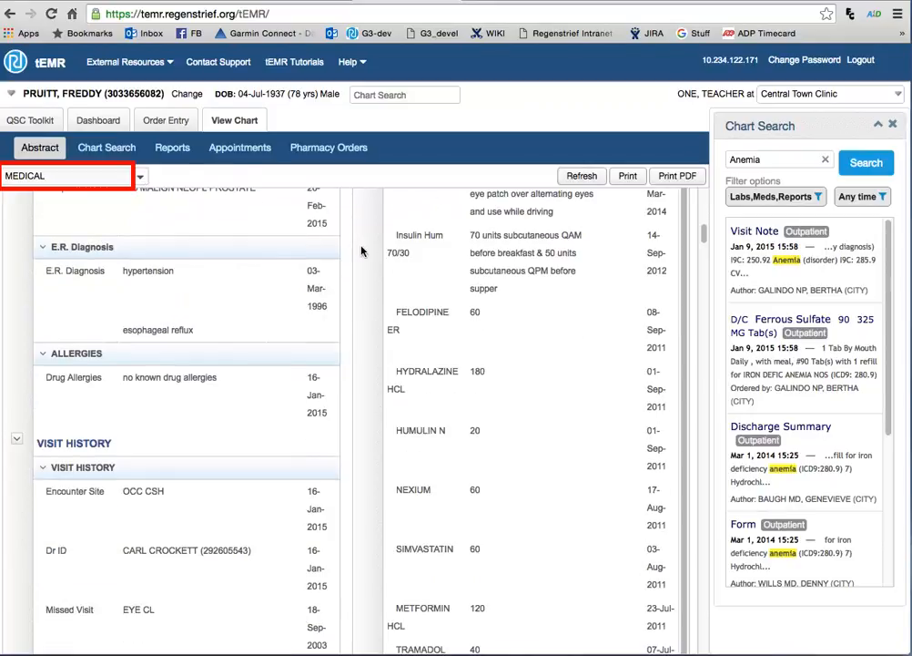
pyautogui.scroll(8, 361, 250)
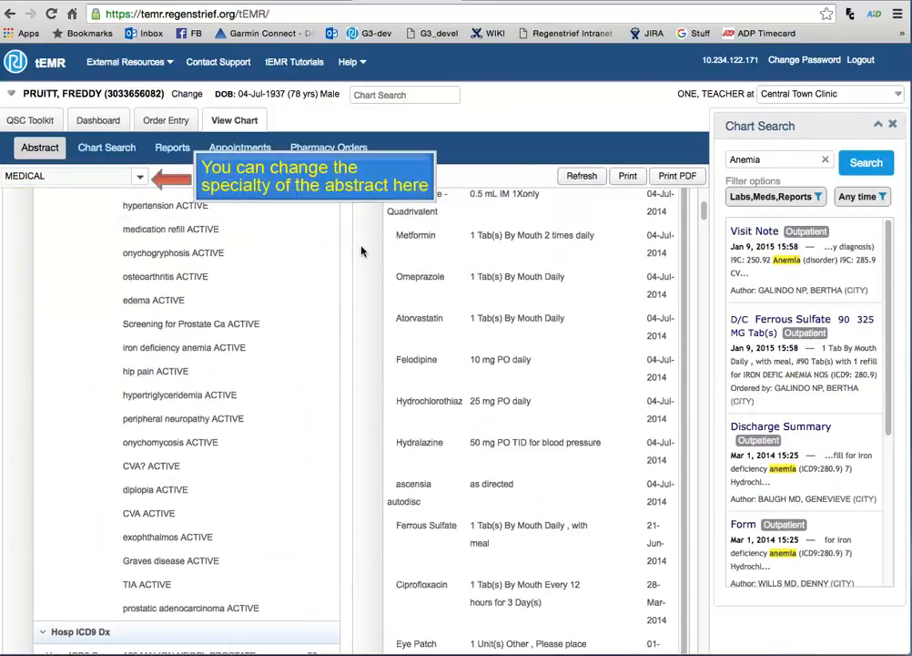
pyautogui.scroll(6, 361, 250)
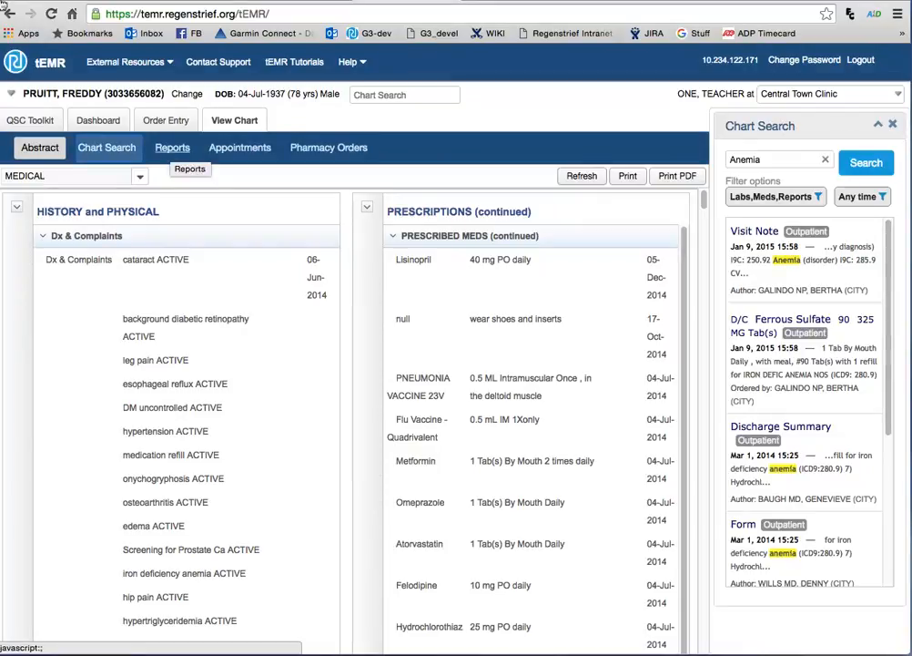
# Open the chart's full Chart Search, look through its category and time-range filter options, and leave the filters as they are
pyautogui.click(80, 151)
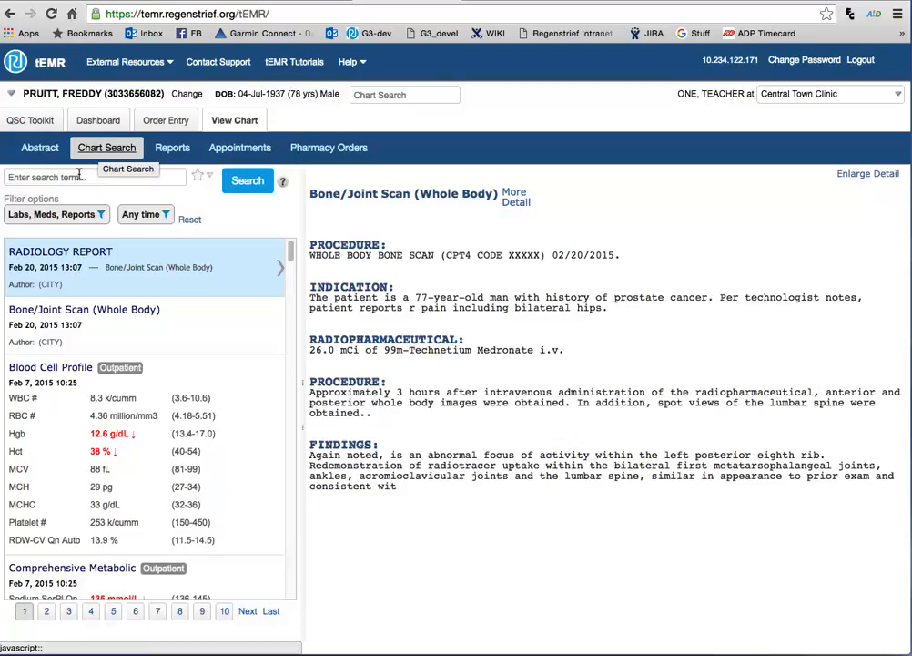
pyautogui.click(80, 178)
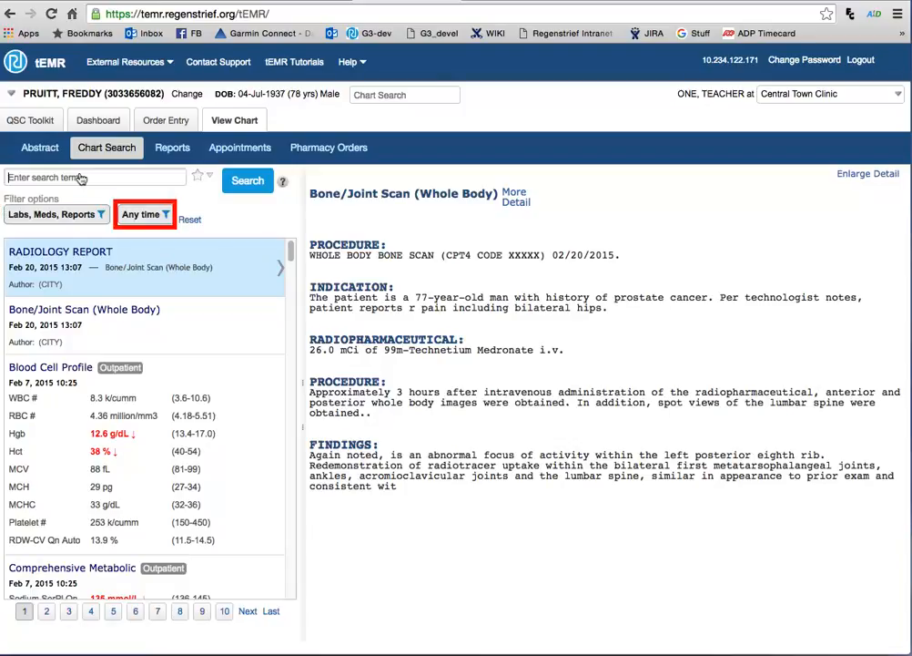
pyautogui.click(98, 215)
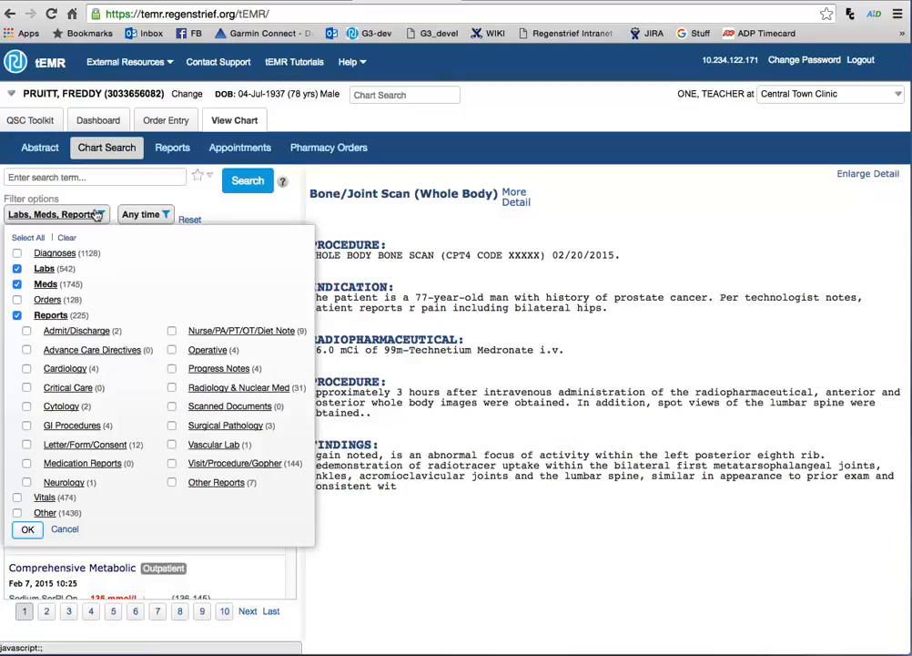
pyautogui.click(152, 215)
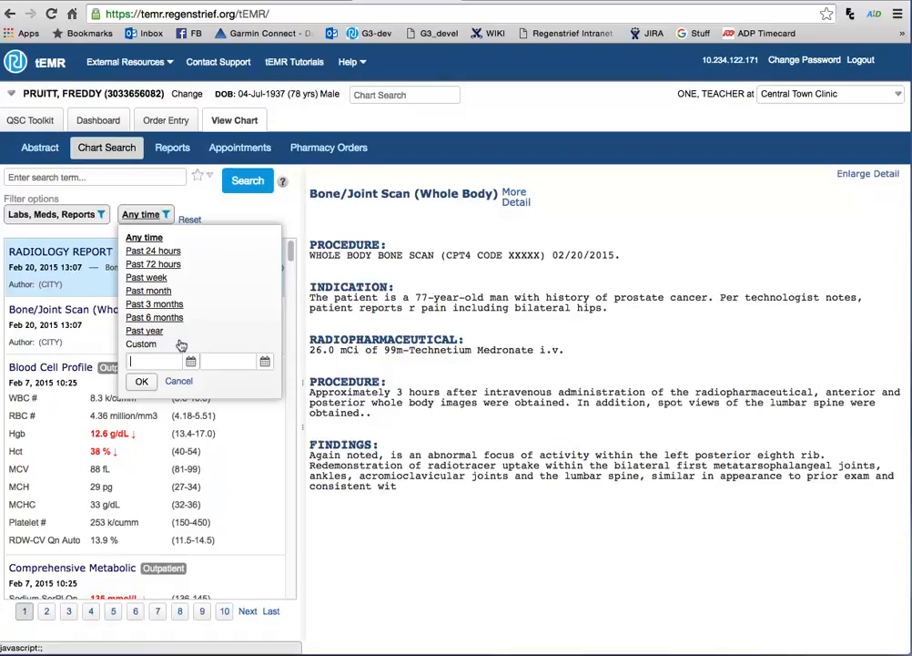
pyautogui.click(182, 361)
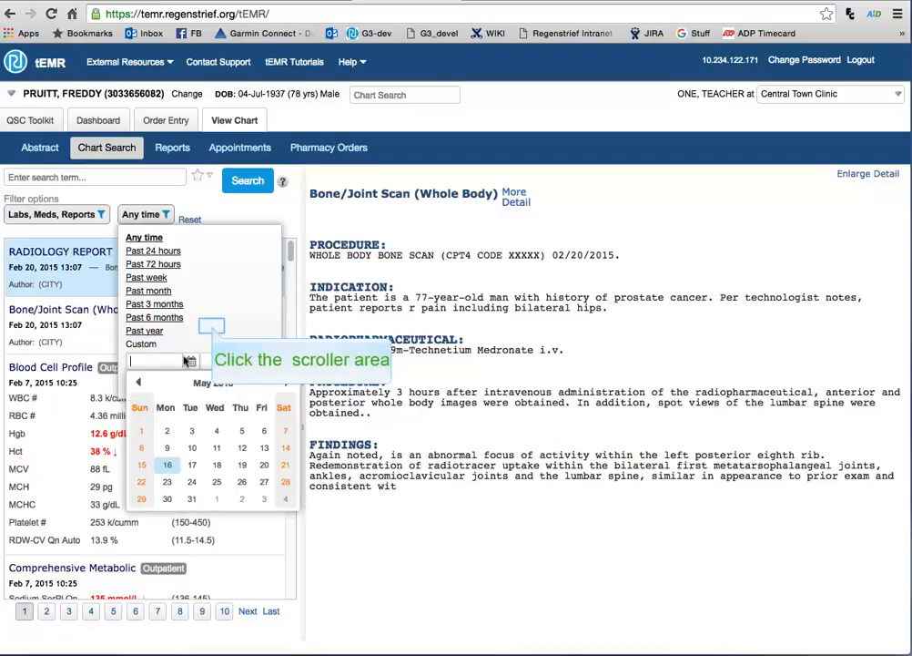
pyautogui.click(212, 327)
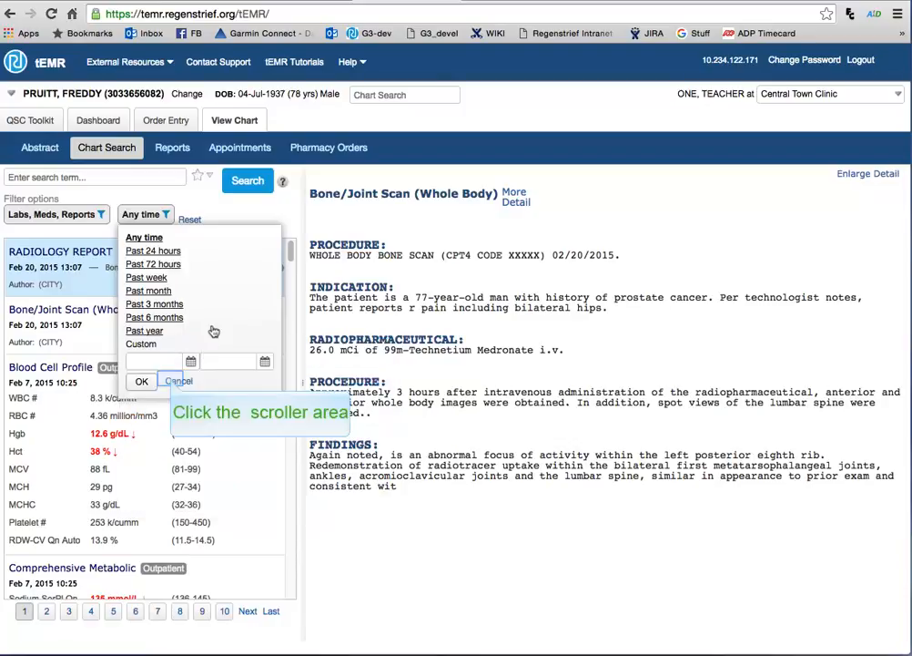
pyautogui.click(174, 379)
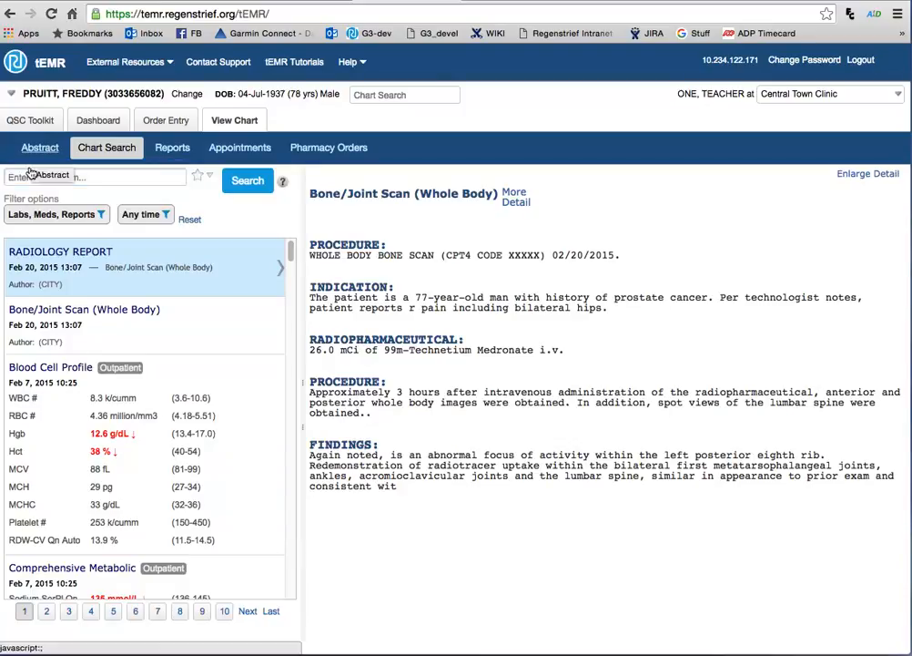
# Search the patient's chart for xray
pyautogui.write('x')
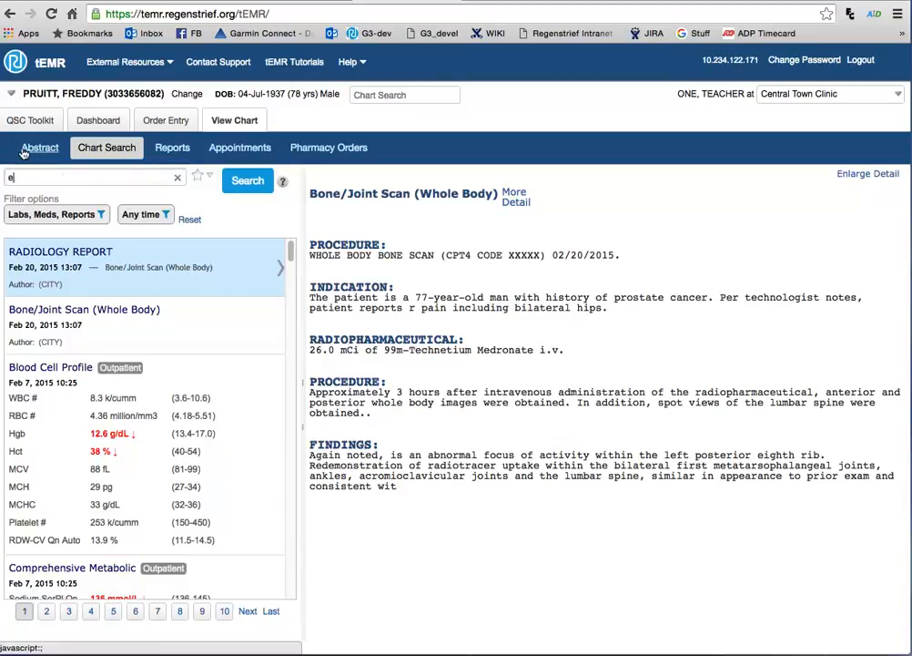
pyautogui.write('ray')
pyautogui.click(247, 179)
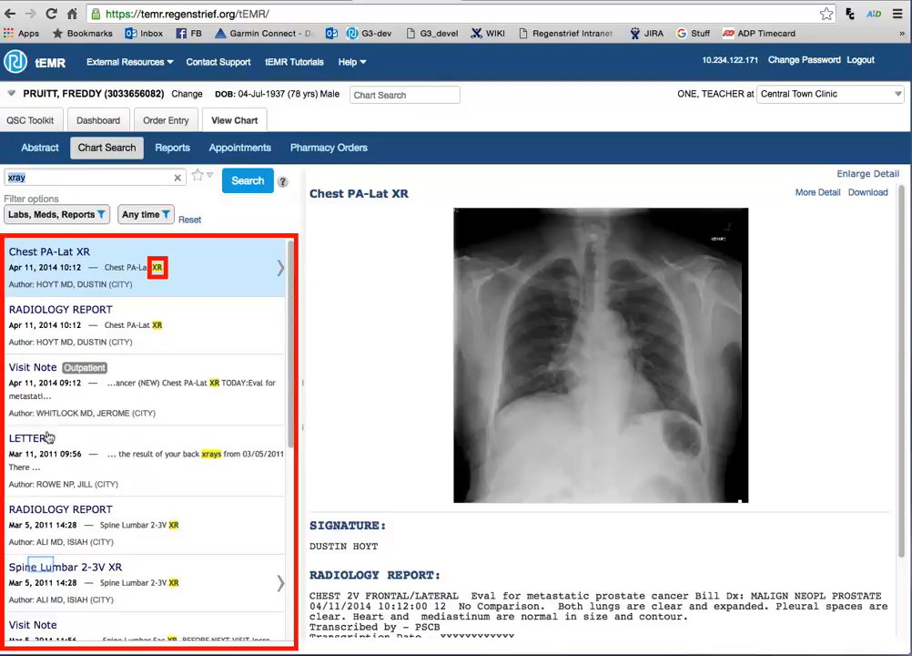
# Read the image and radiology report of the Mar 5, 2011 Spine Lumbar 2-3V XR, and open the Hand XR result
pyautogui.click(40, 569)
pyautogui.scroll(-2, 546, 576)
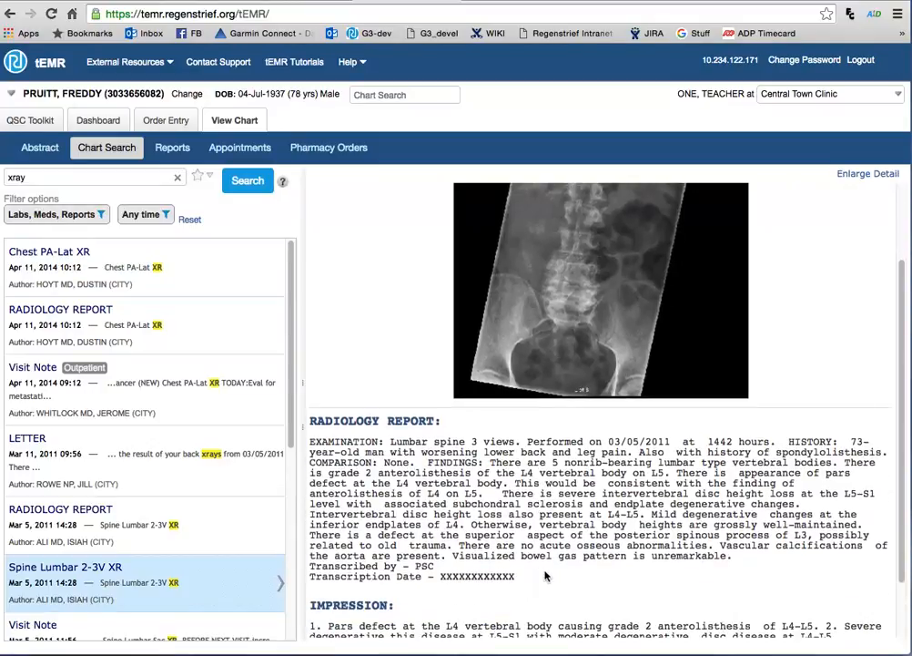
pyautogui.scroll(-2, 546, 576)
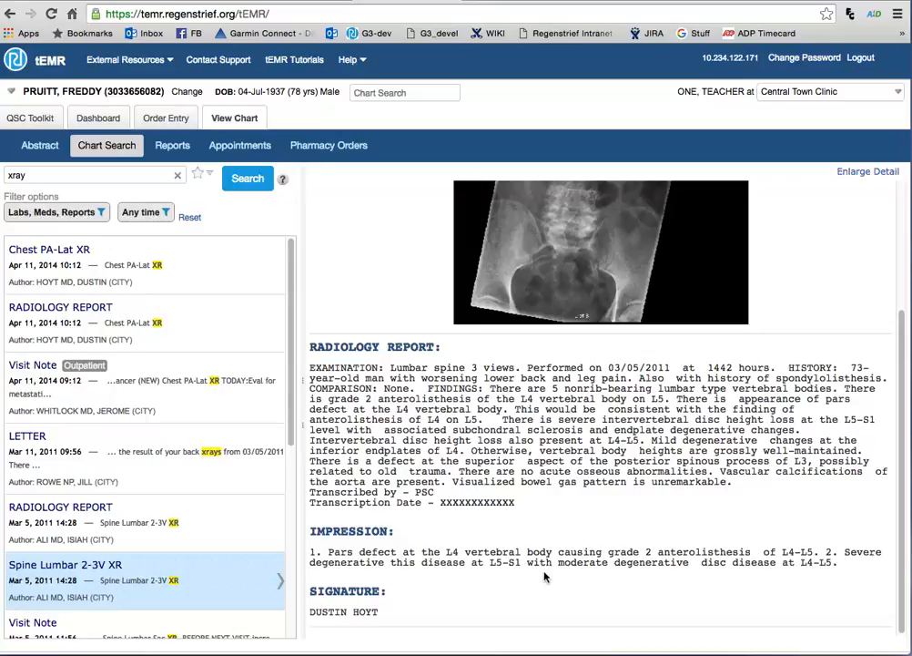
pyautogui.scroll(1, 543, 576)
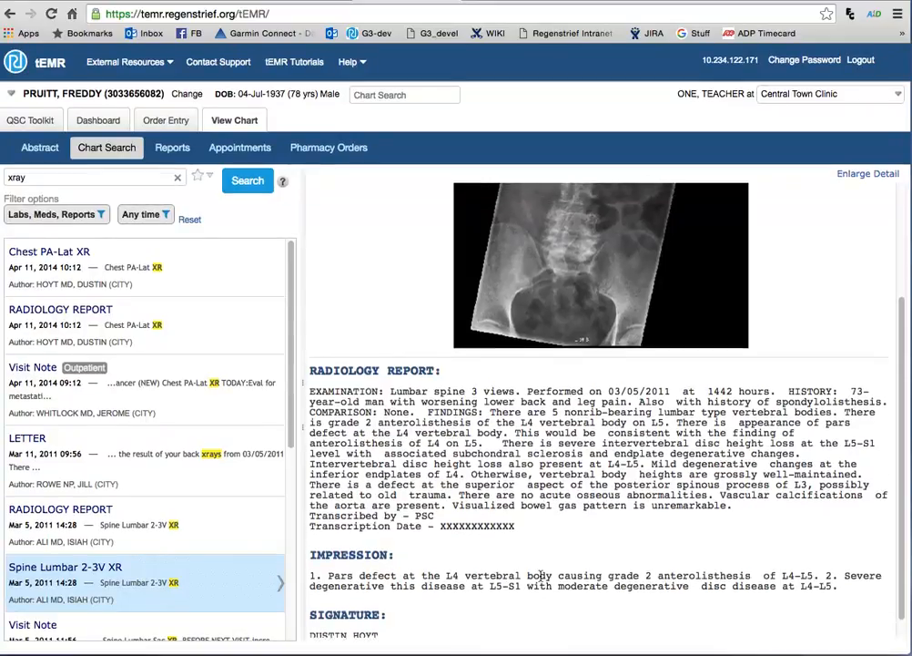
pyautogui.scroll(5, 541, 576)
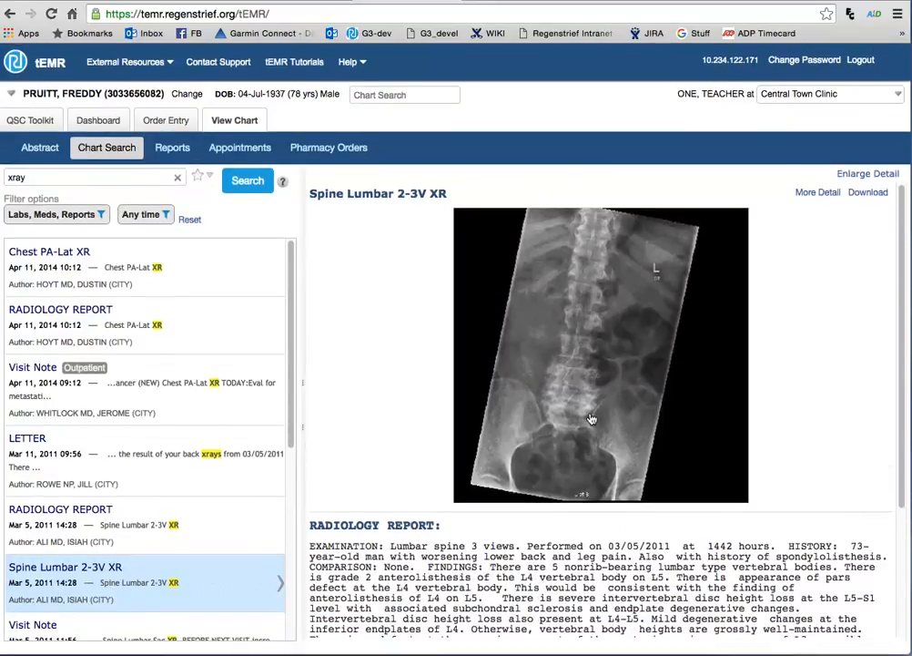
pyautogui.click(851, 174)
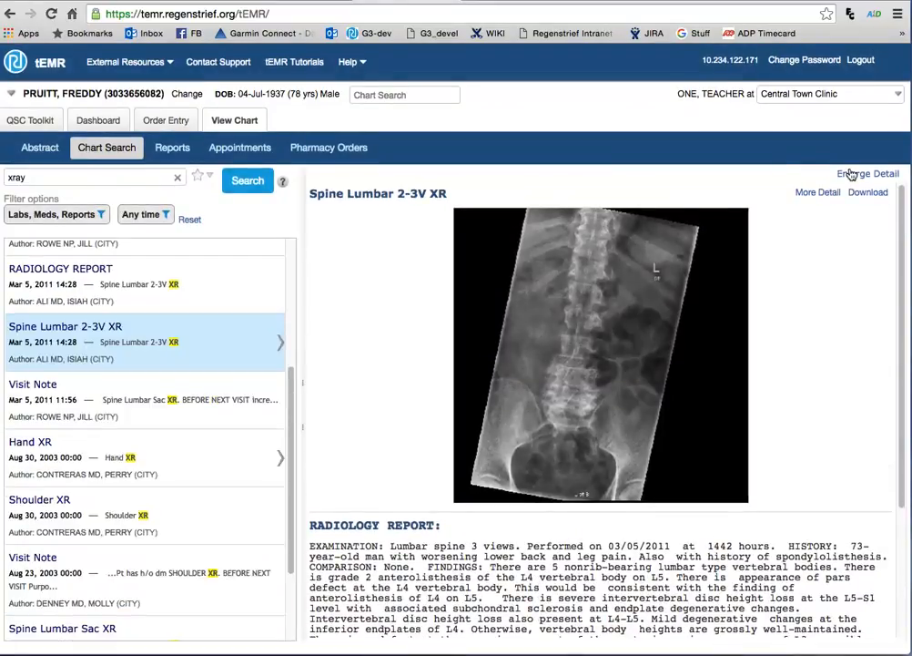
pyautogui.click(45, 442)
# Replace the search term with glucose and view the matching Comprehensive Metabolic results
pyautogui.press('BackSpace')
pyautogui.press('BackSpace')
pyautogui.press('BackSpace')
pyautogui.press('BackSpace')
pyautogui.write('glucose')
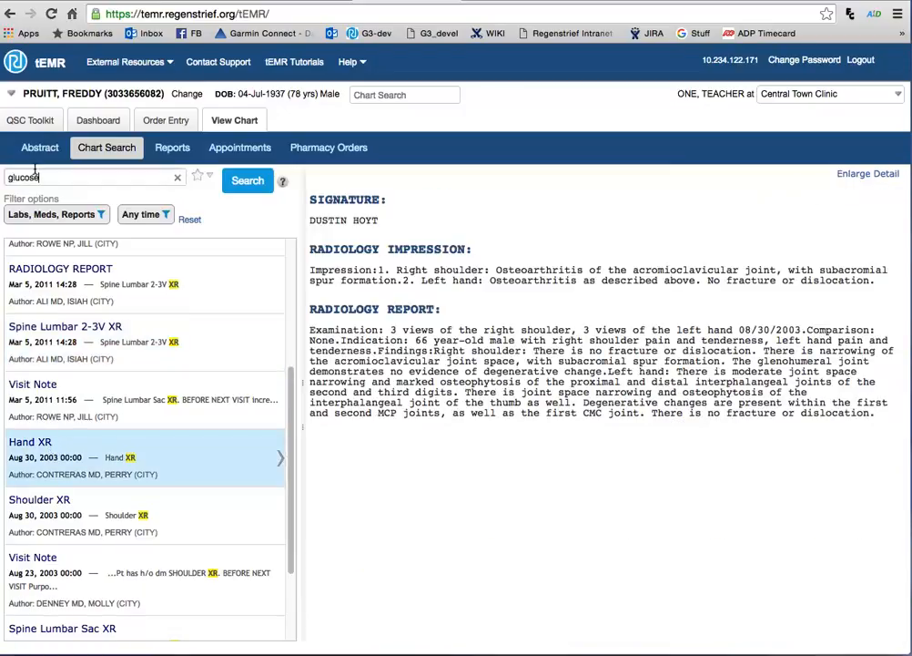
pyautogui.click(246, 181)
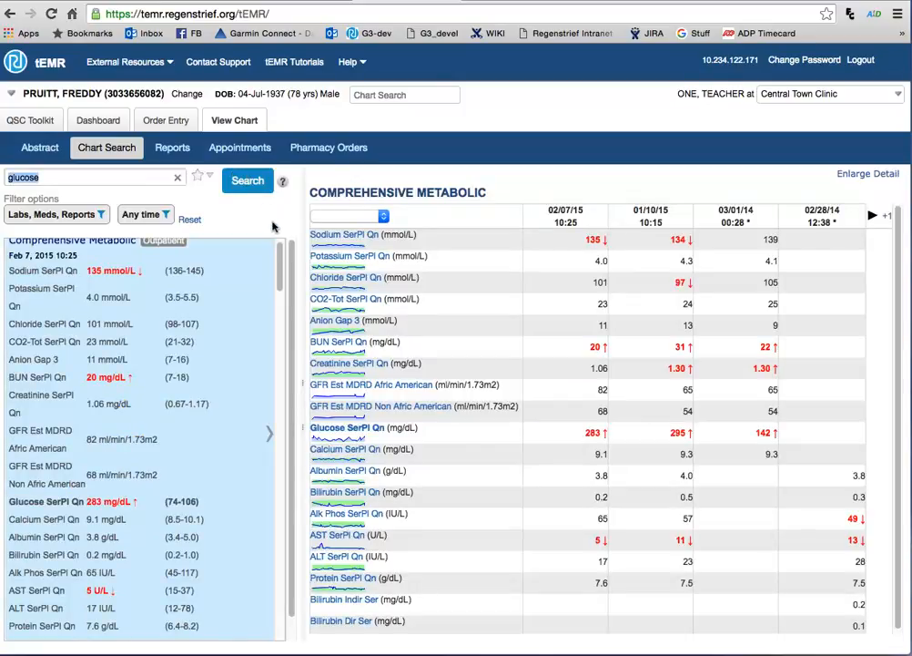
pyautogui.scroll(1, 111, 314)
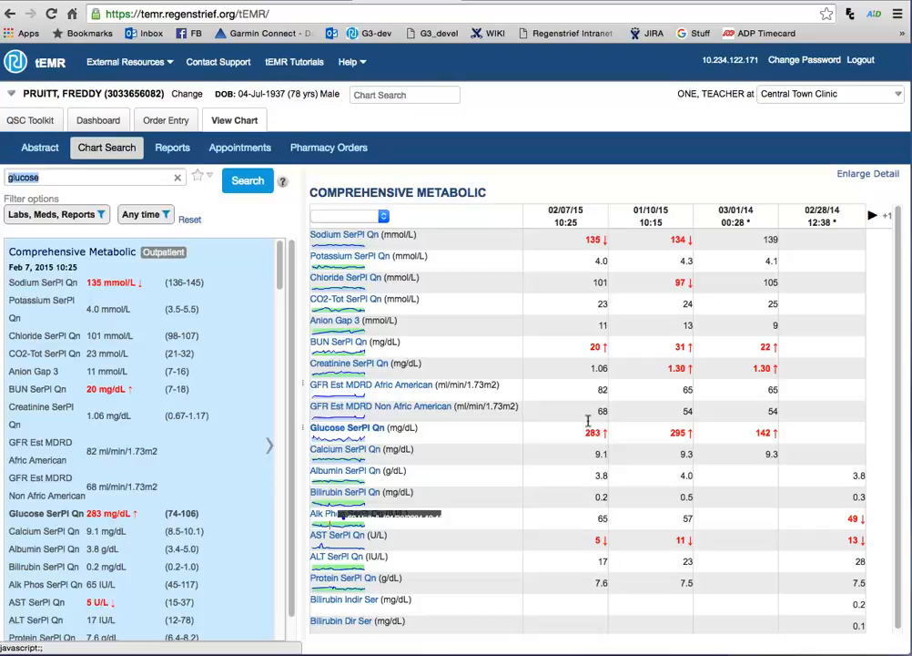
# Graph the Glucose SerPl Qn trend, examine its dated values, and view the Feb 28, 2014 Admission Note-Gopher
pyautogui.click(339, 427)
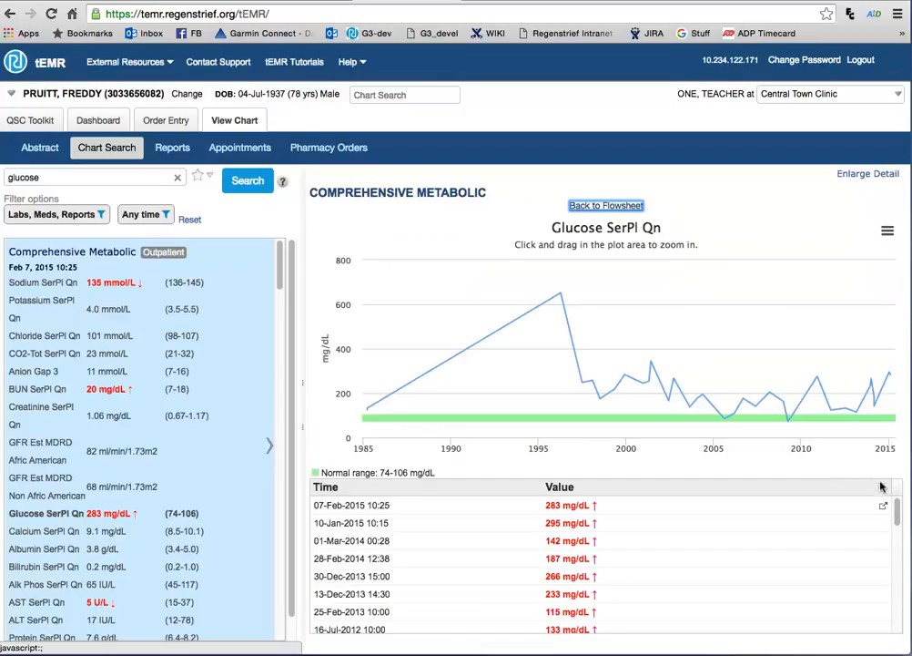
pyautogui.moveTo(896, 510)
pyautogui.mouseDown()
pyautogui.moveTo(898, 543)
pyautogui.moveTo(897, 509)
pyautogui.mouseUp()
pyautogui.moveTo(560, 293)
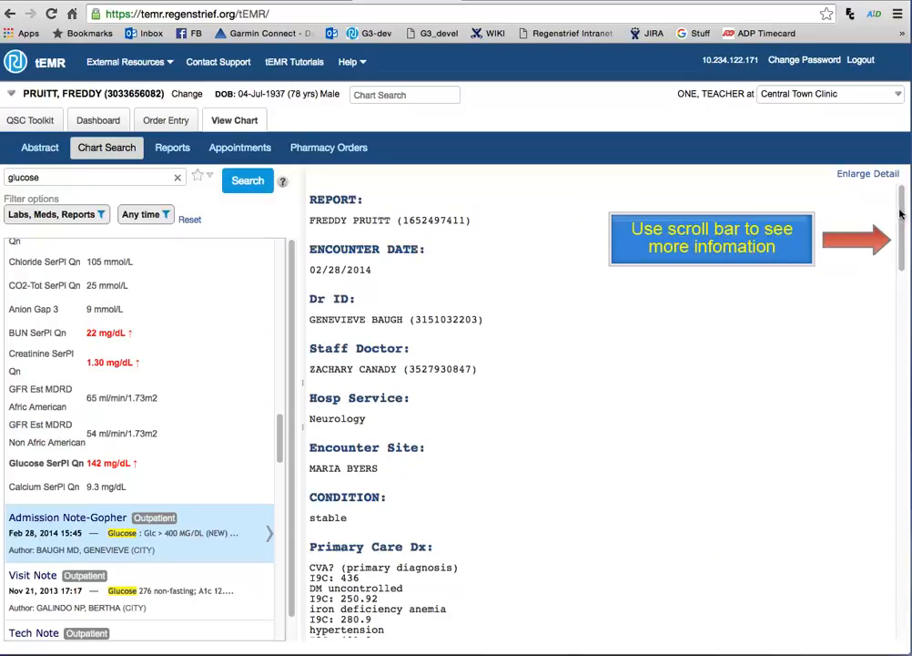
pyautogui.click(902, 201)
# Search the chart for social with the category filter limited to Reports and all its report types
pyautogui.write('social')
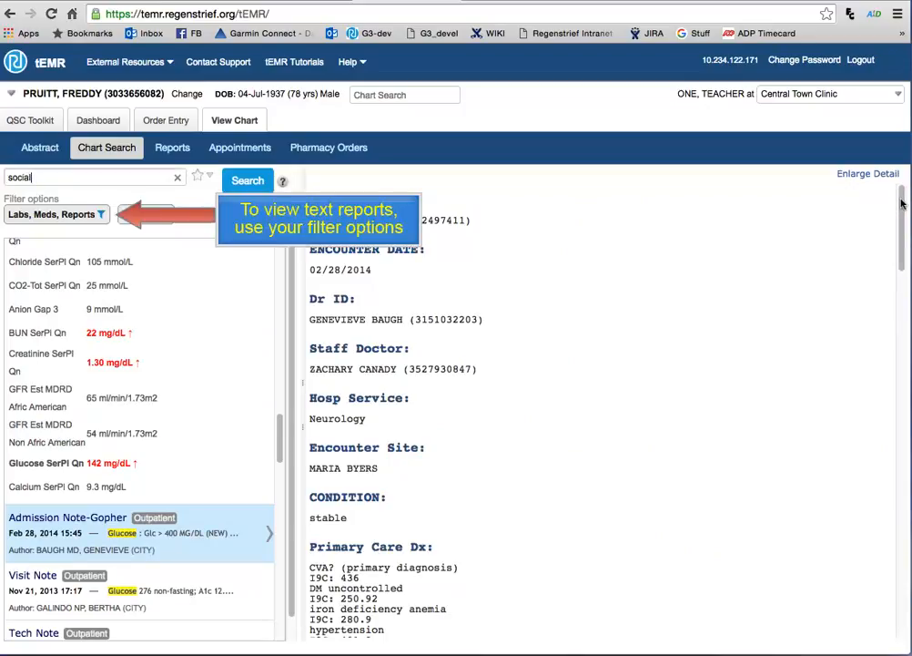
pyautogui.click(93, 212)
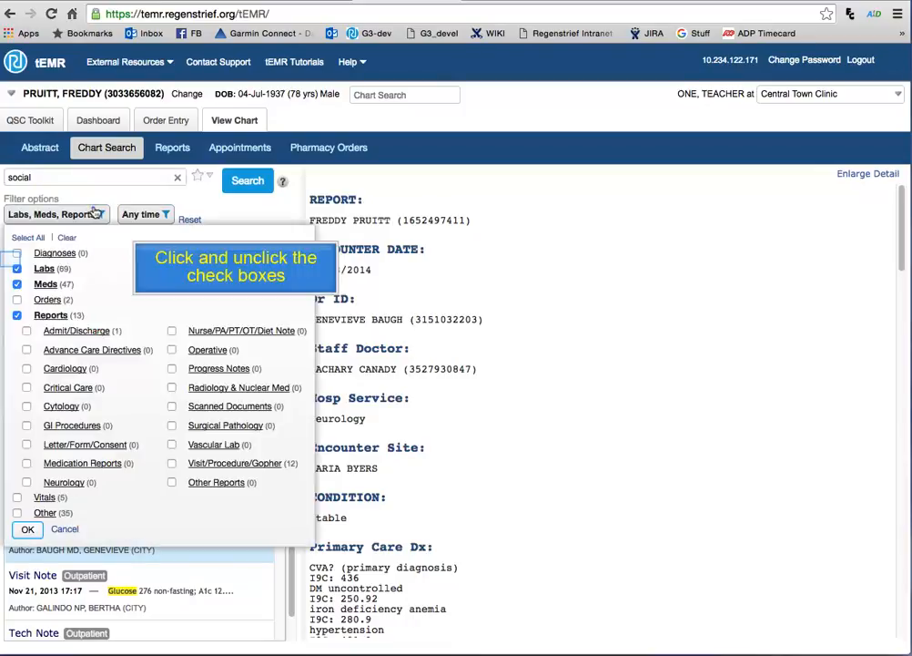
pyautogui.click(11, 266)
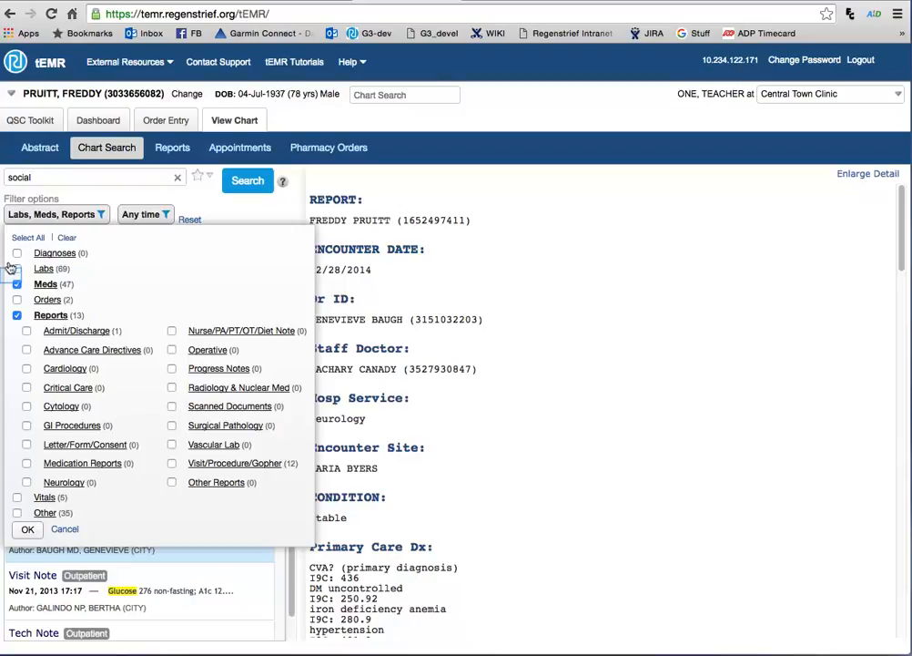
pyautogui.click(11, 281)
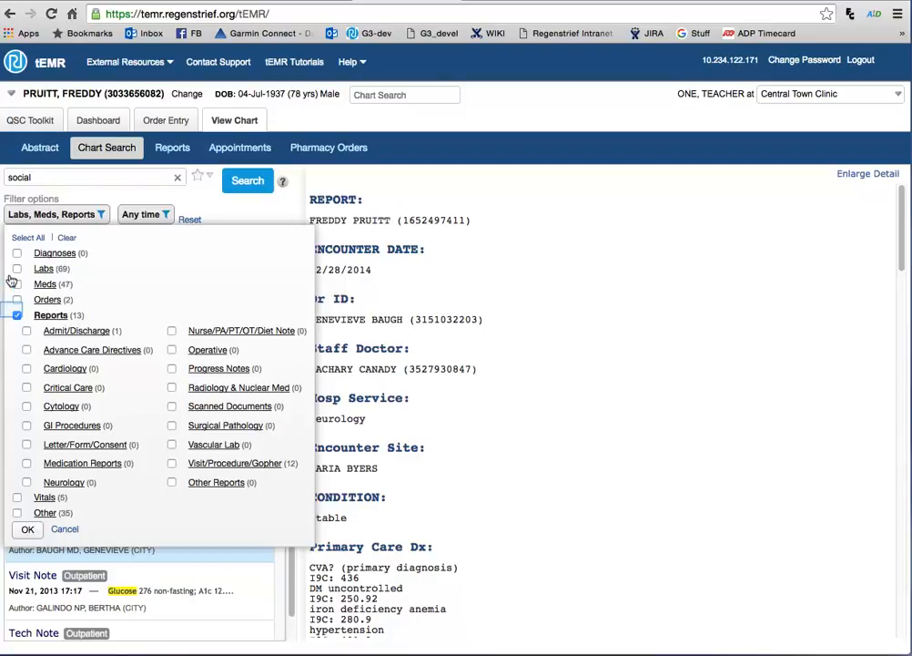
pyautogui.click(12, 313)
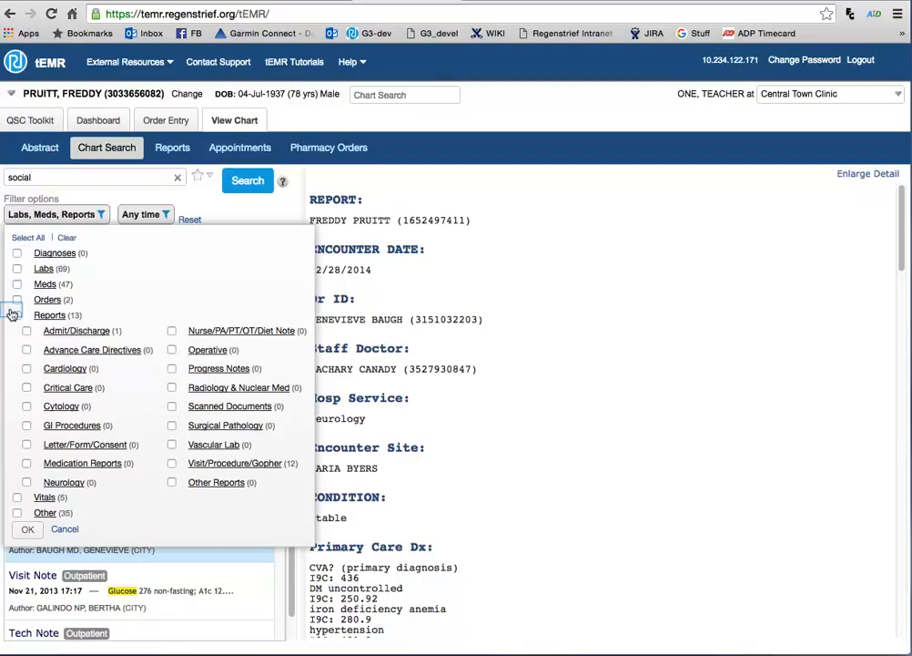
pyautogui.click(15, 314)
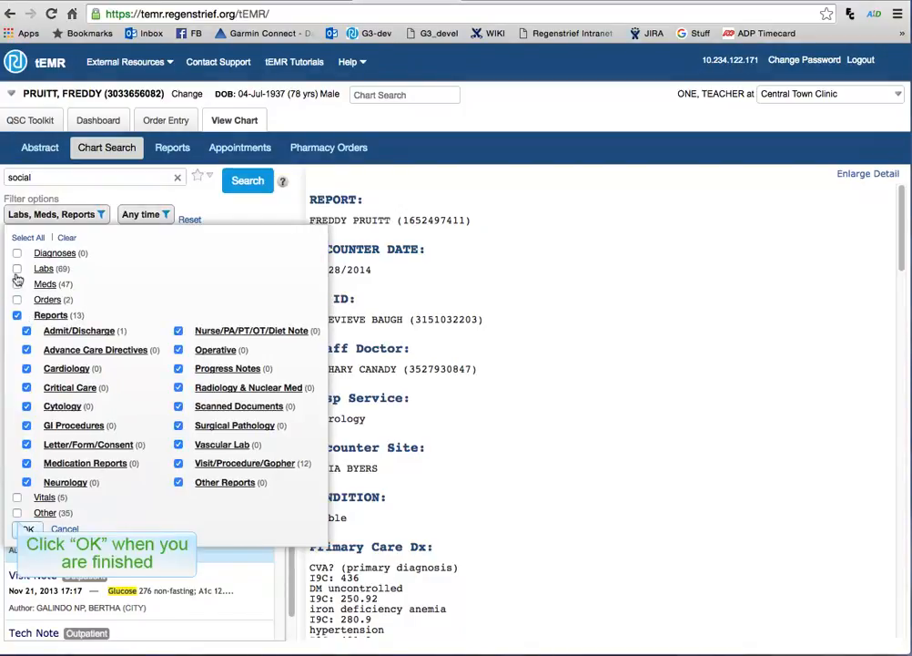
pyautogui.click(25, 528)
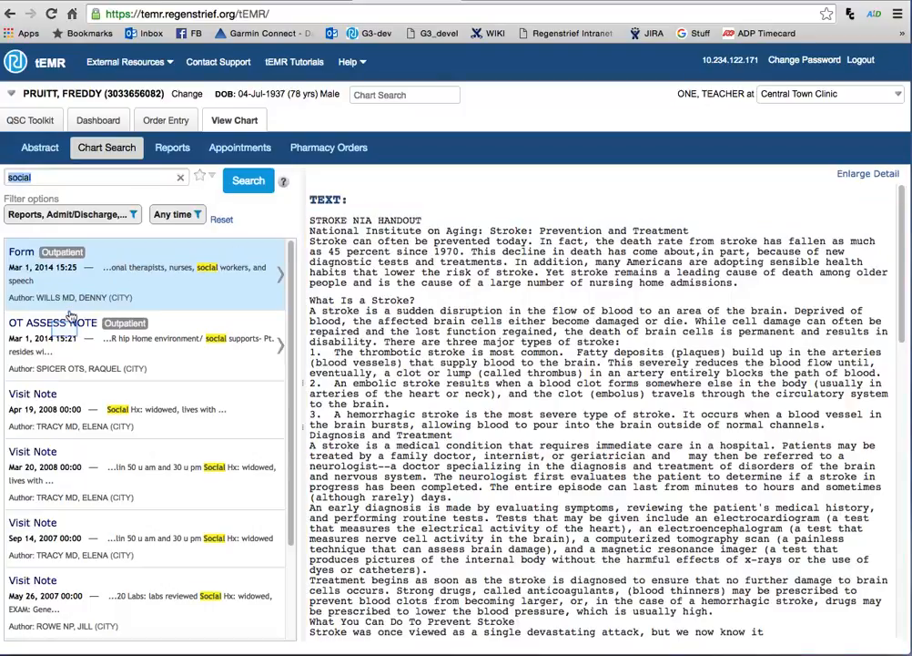
# Open the Mar 1, 2014 OT ASSESS NOTE and read its passage on home environment and social supports
pyautogui.click(66, 333)
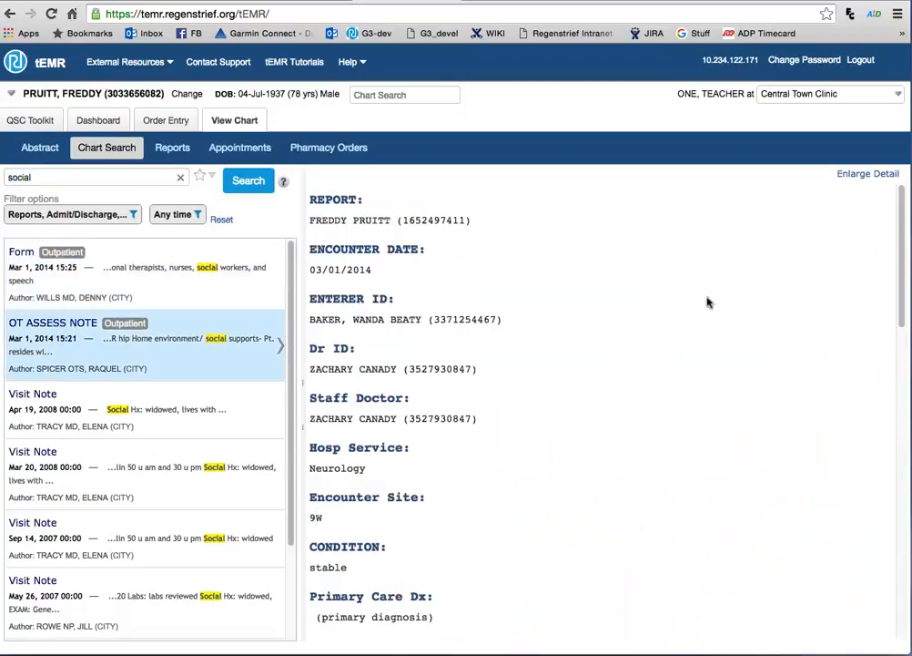
pyautogui.scroll(-2, 892, 244)
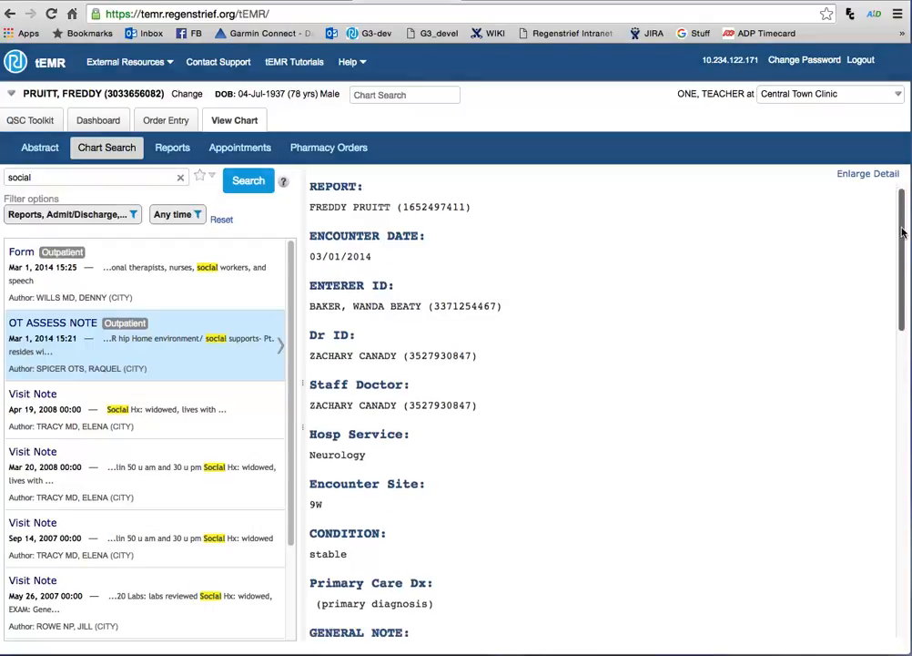
pyautogui.moveTo(901, 243); pyautogui.dragTo(908, 412)
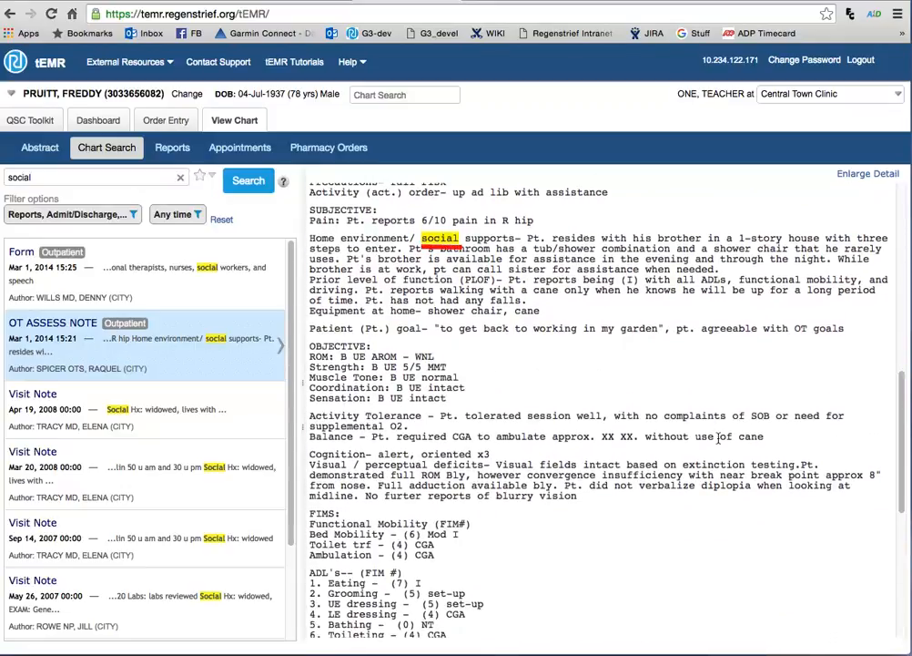
# Open the Apr 19, 2008 Visit Note and view its social history passage
pyautogui.click(102, 410)
pyautogui.click(11, 13)
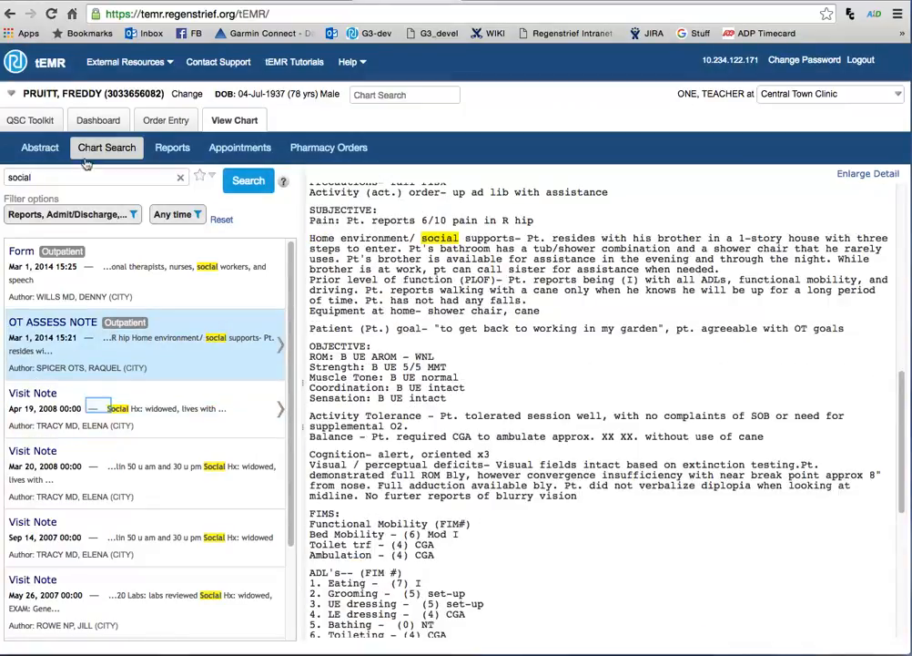
pyautogui.click(100, 398)
# Search the chart for weight with the Reports category filter and open the Jan 9, 2015 16:29 Tech Note
pyautogui.click(127, 214)
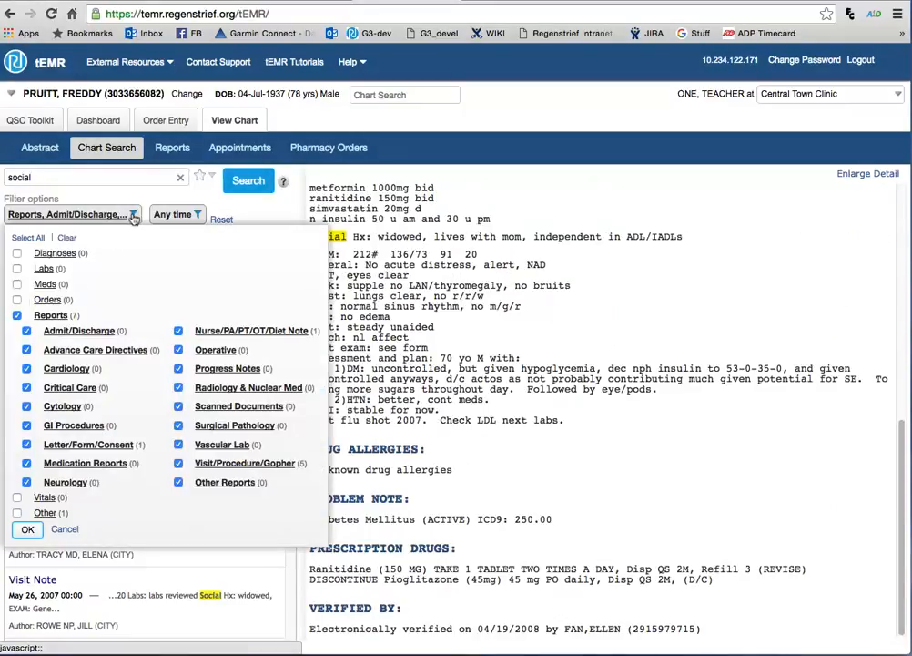
pyautogui.click(127, 214)
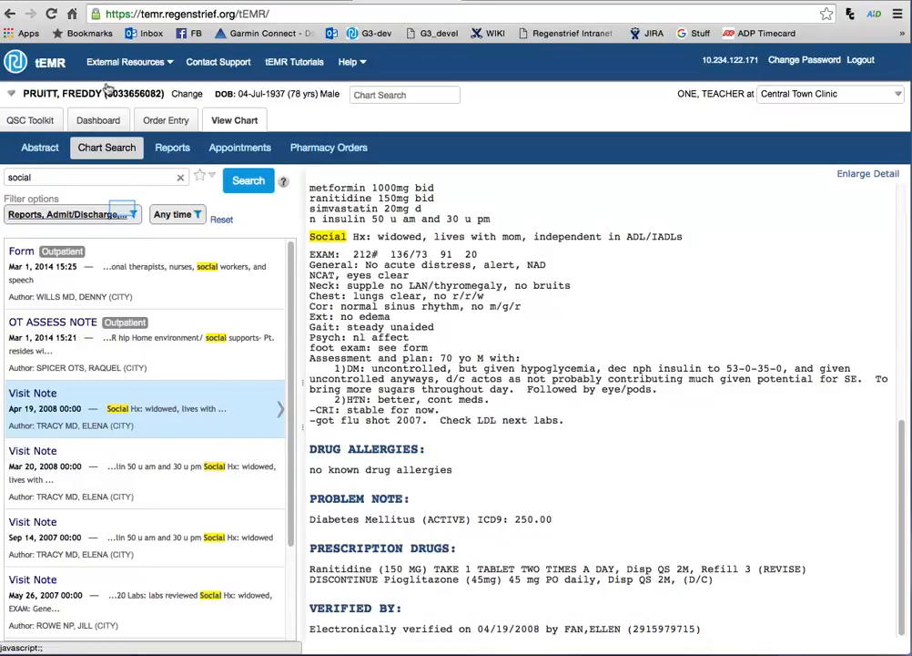
pyautogui.click(124, 212)
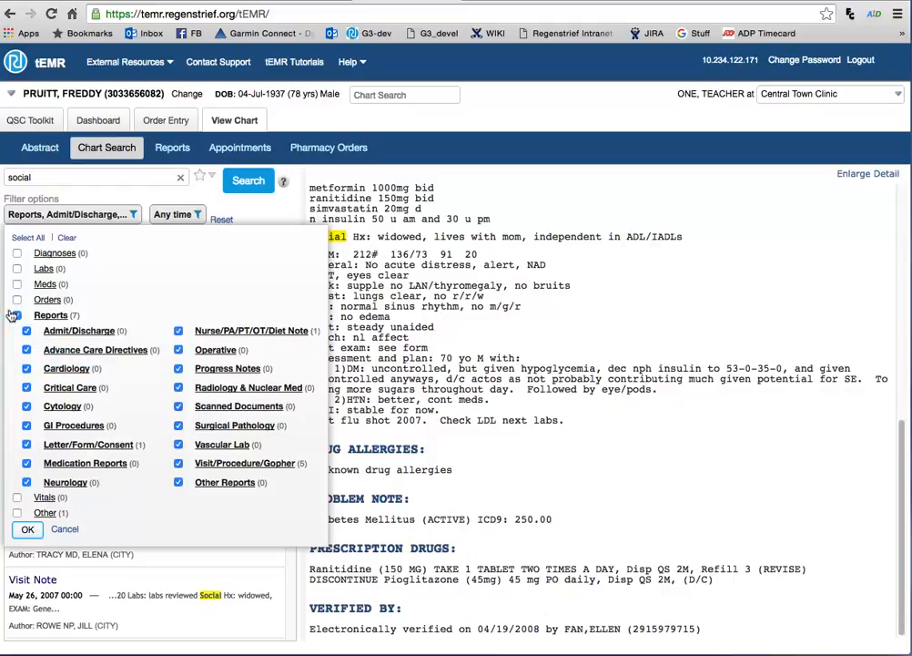
pyautogui.click(16, 314)
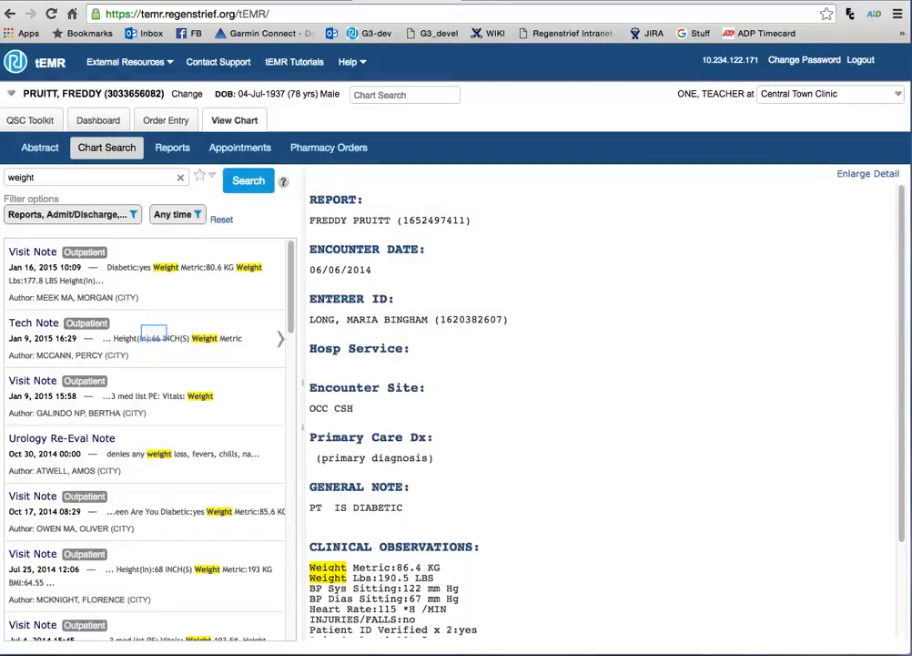
pyautogui.click(153, 334)
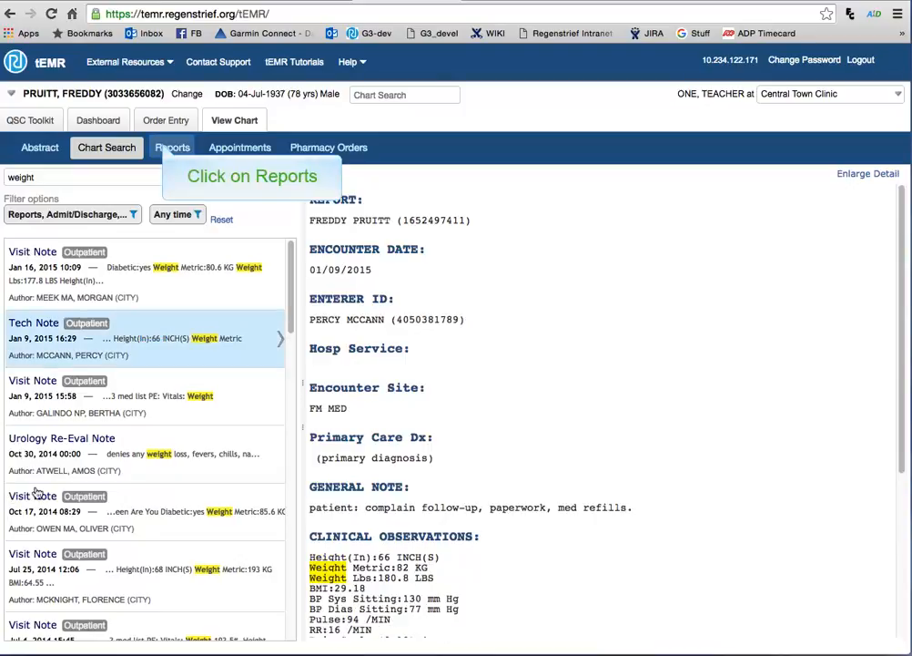
# View the two 17-Oct-2014 Visit Notes timed 10:44 and 09:08 from the patient's Reports, and return to the document selection
pyautogui.click(166, 147)
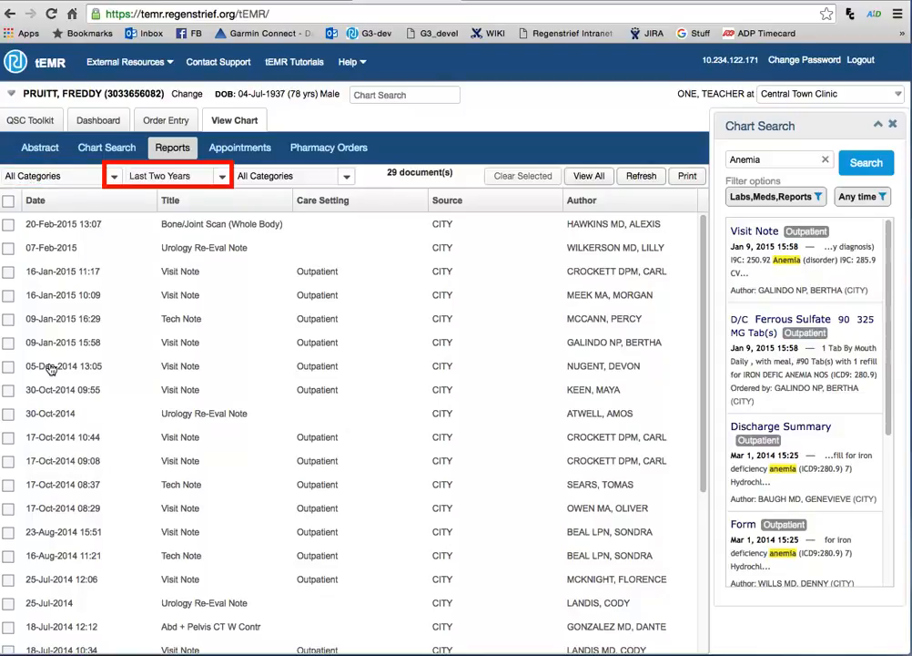
pyautogui.click(50, 368)
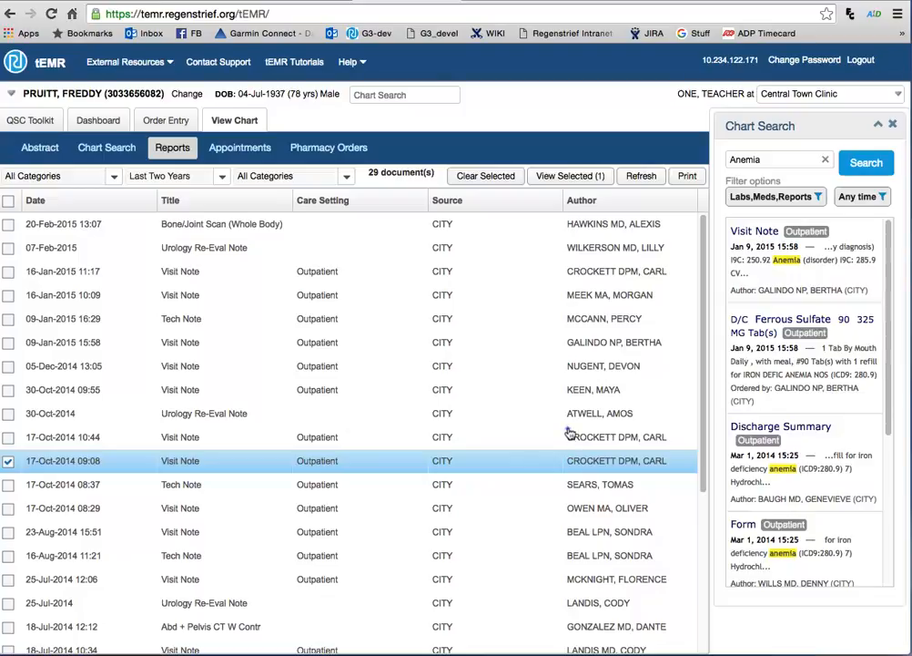
pyautogui.click(568, 436)
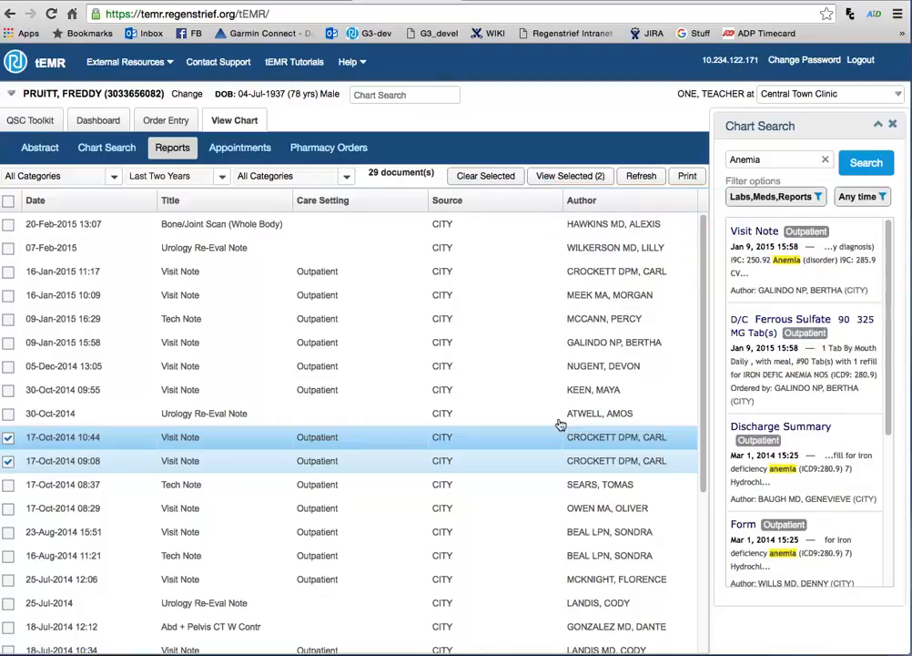
pyautogui.click(544, 175)
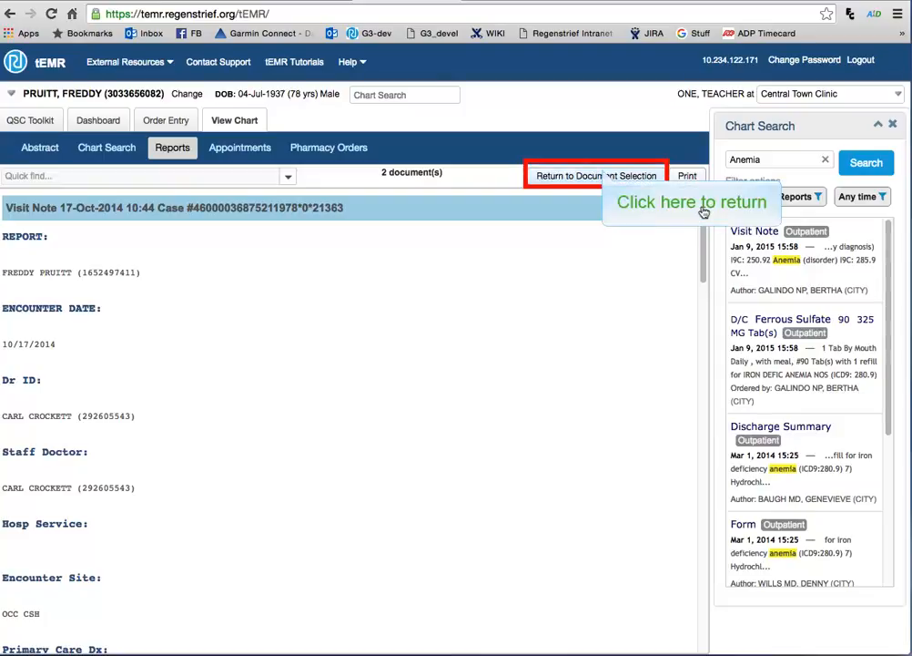
pyautogui.click(604, 175)
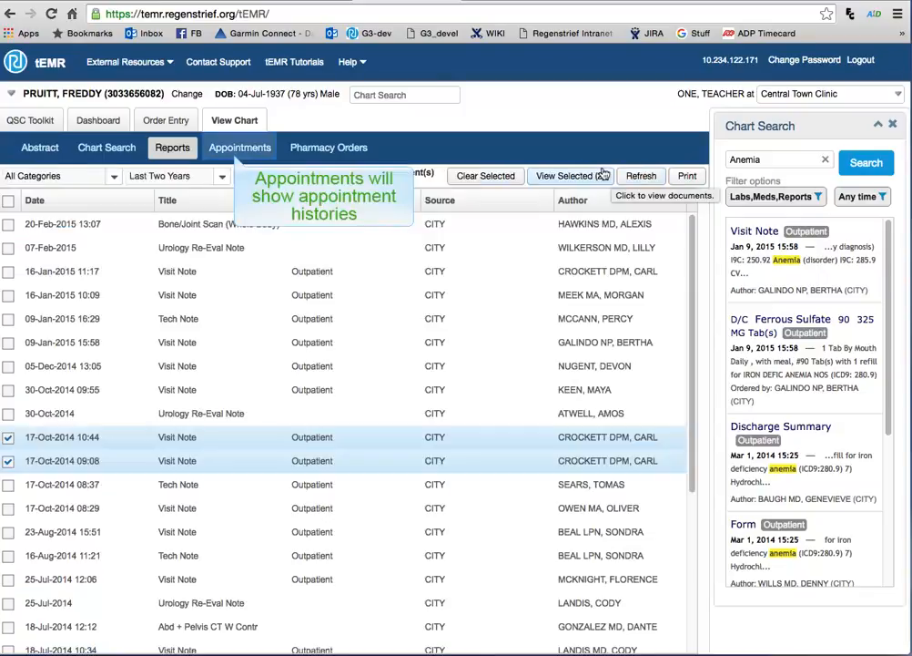
# Review the patient's appointment history and pharmacy orders, including the Tramadol, 50 MG order details and the Provider column
pyautogui.click(234, 146)
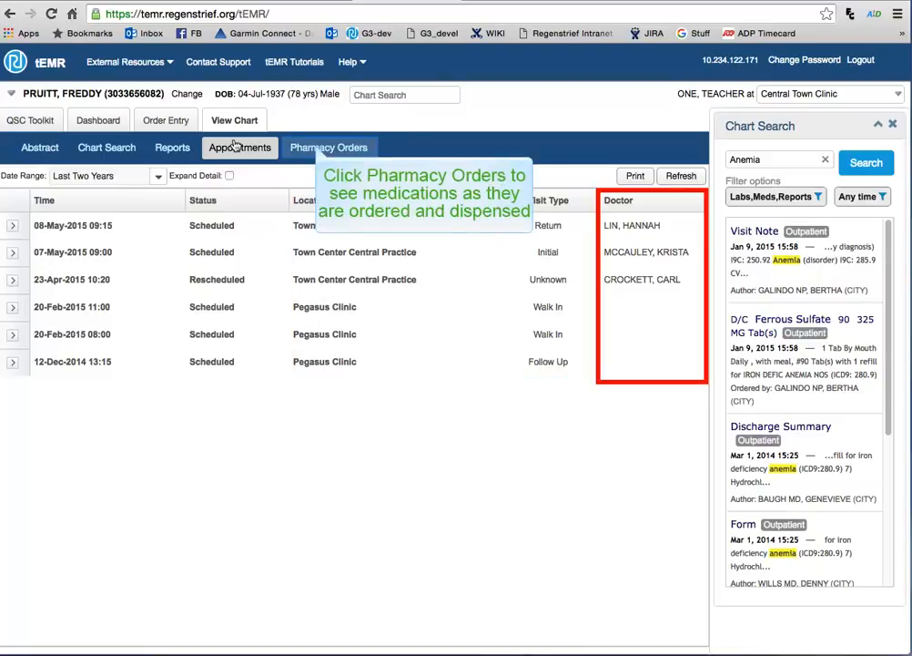
pyautogui.click(309, 149)
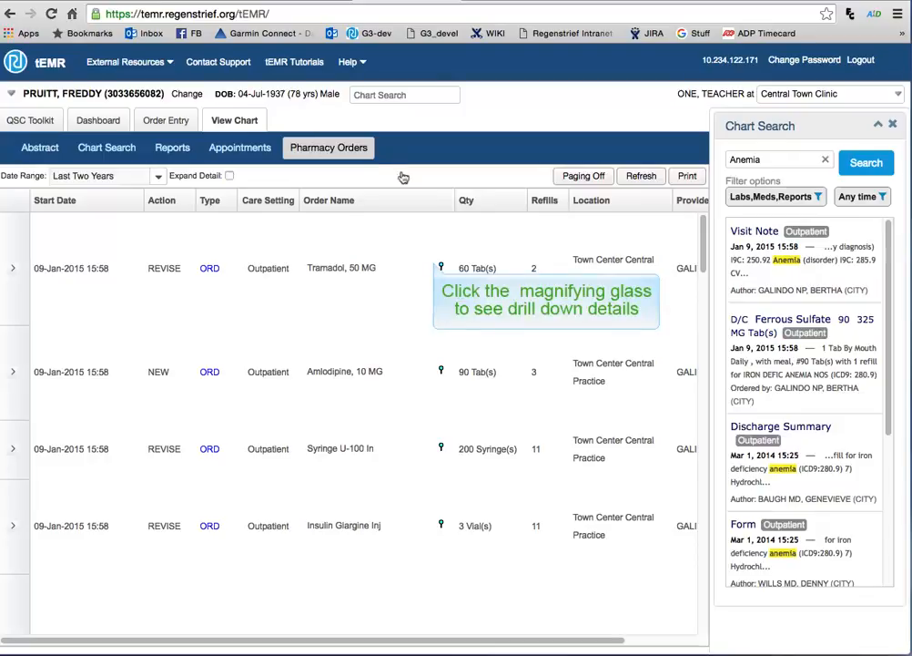
pyautogui.click(437, 266)
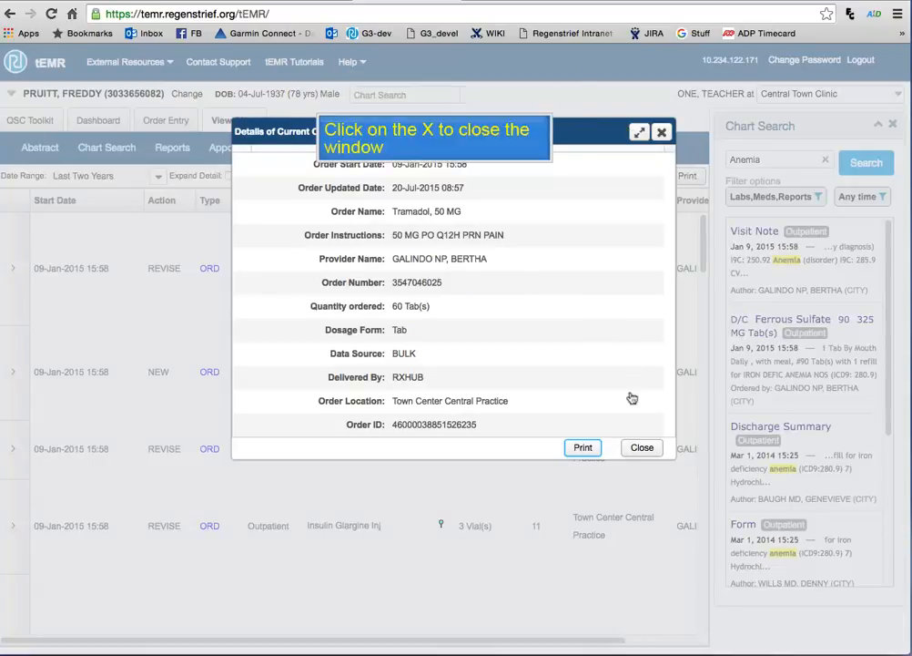
pyautogui.click(640, 447)
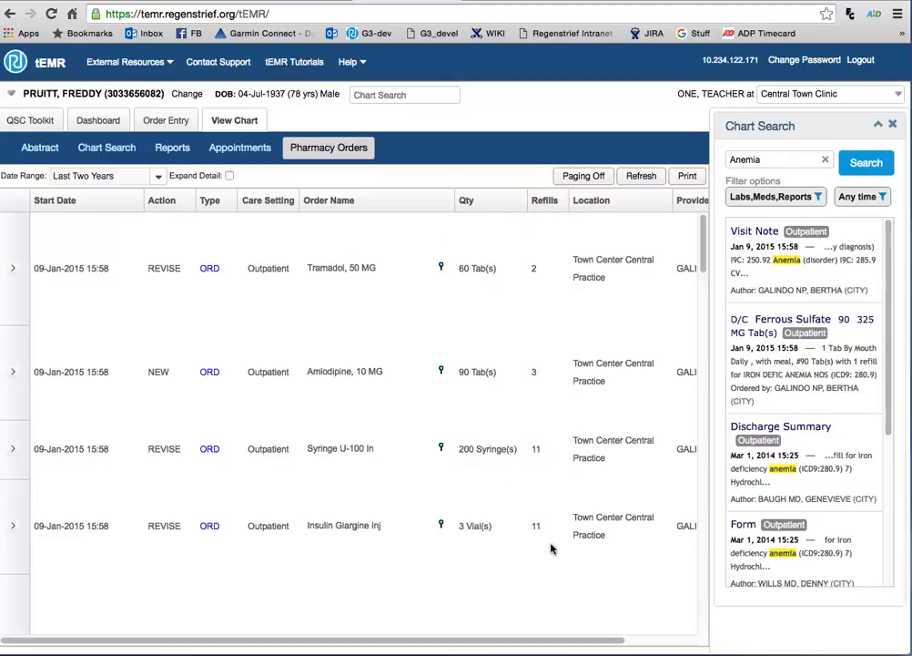
pyautogui.hscroll(3, 545, 637)
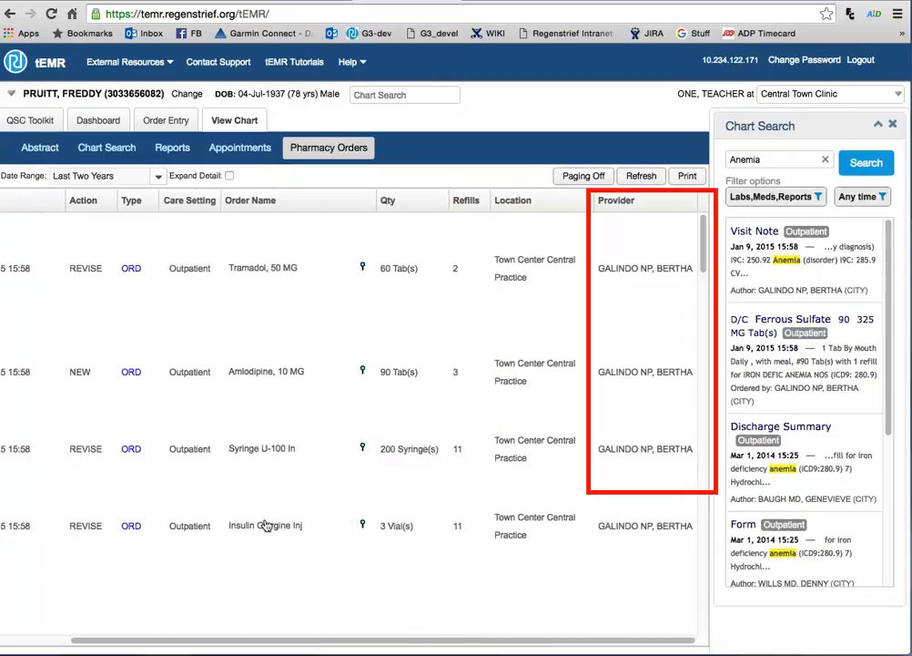
# Start an outpatient Quick Orders session in Order Entry and limit the order type to Medications
pyautogui.click(169, 120)
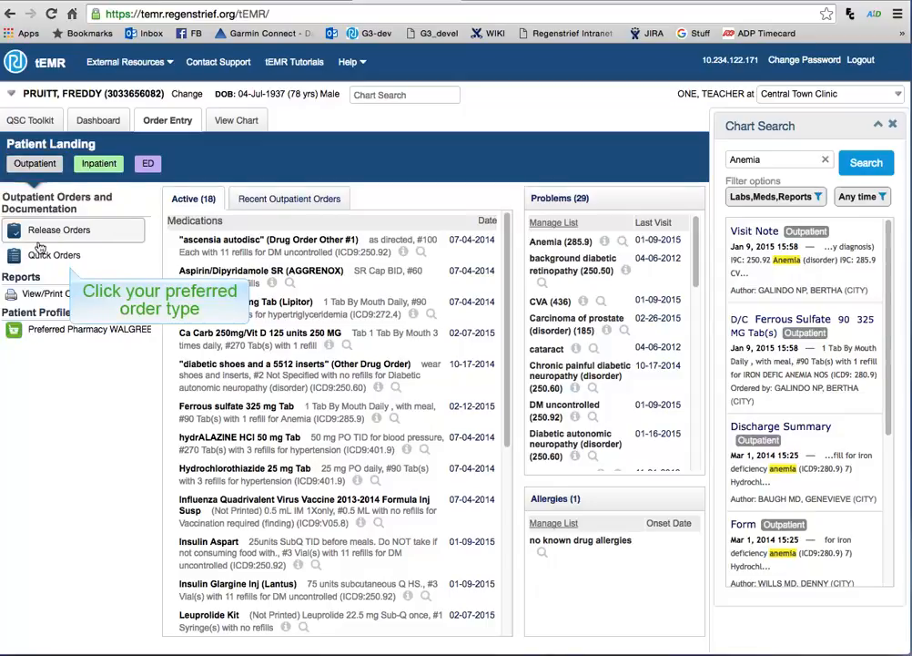
pyautogui.click(51, 235)
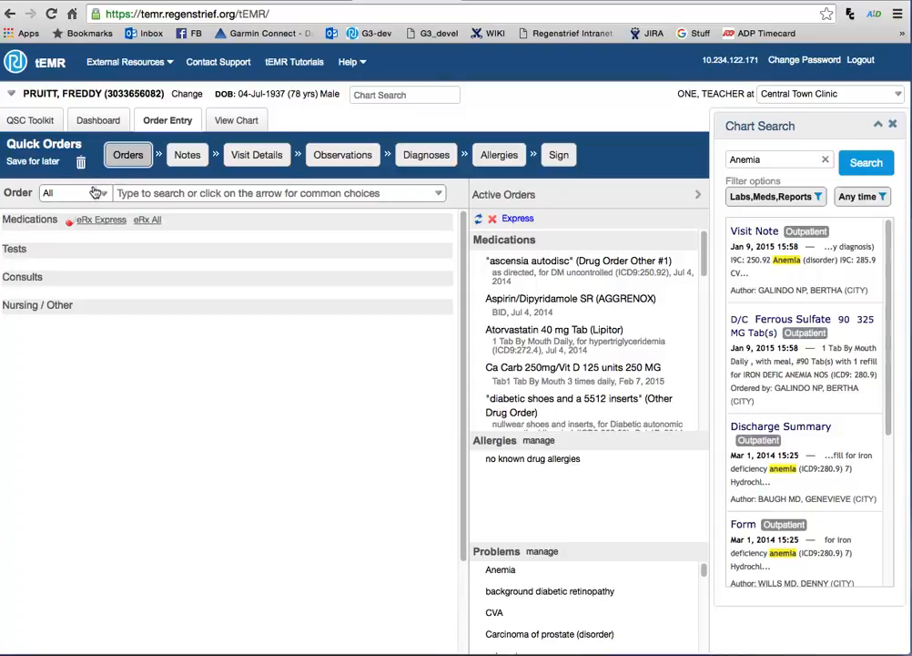
pyautogui.click(94, 192)
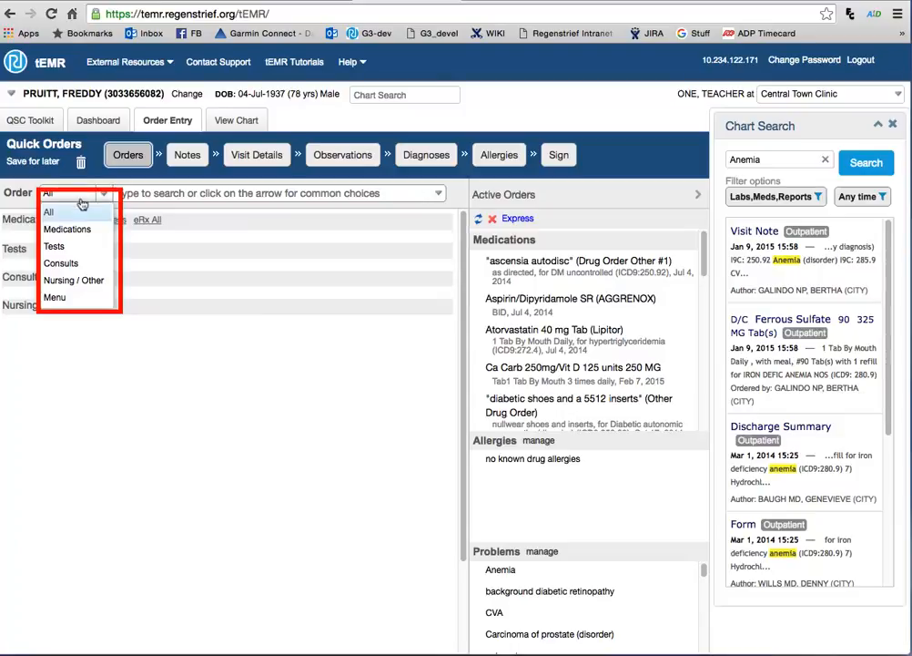
pyautogui.click(80, 227)
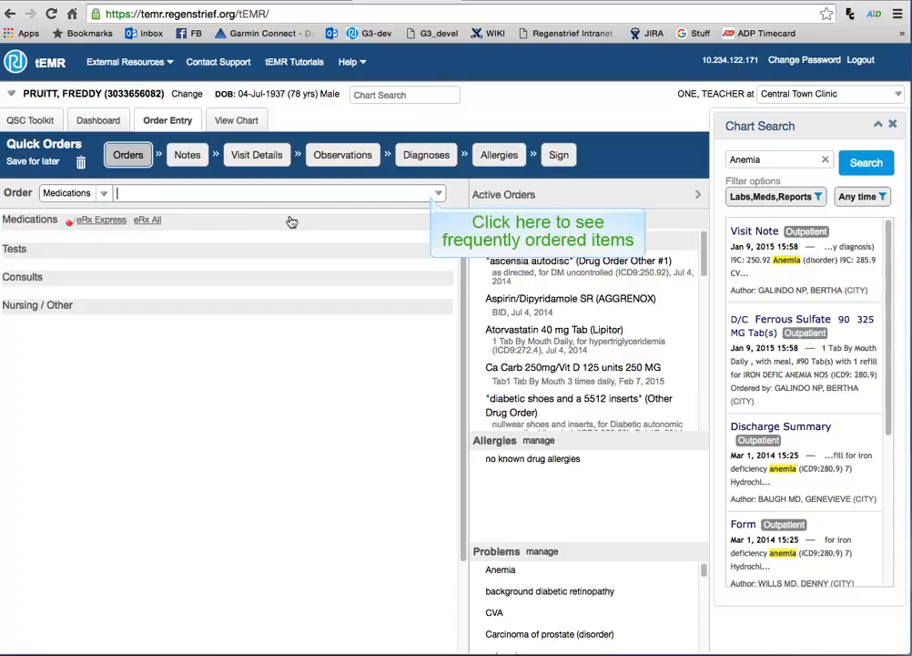
# Browse the frequently ordered medications and search the medication orders for tylen
pyautogui.click(433, 193)
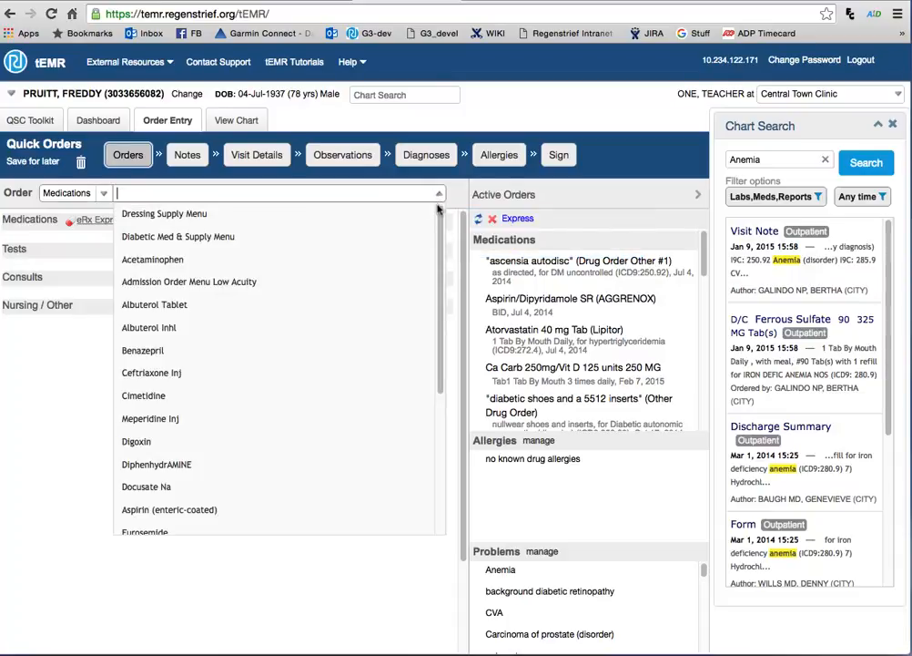
pyautogui.scroll(-1, 440, 224)
pyautogui.moveTo(441, 224)
pyautogui.mouseDown()
pyautogui.moveTo(457, 374)
pyautogui.moveTo(444, 202)
pyautogui.mouseUp()
pyautogui.write('tylen')
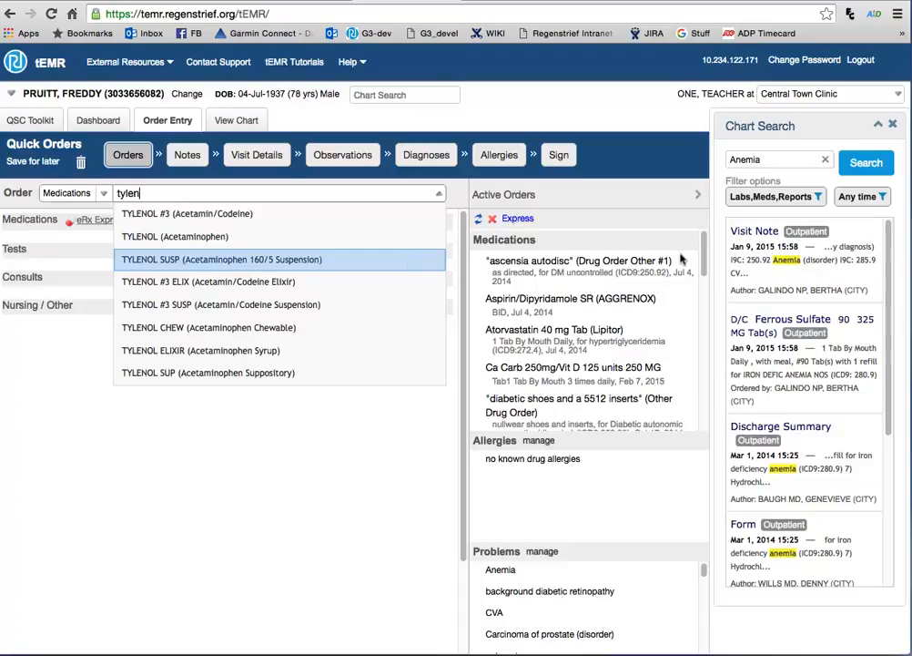
# Open the active metFORMIN HCl 1000 mg Tab order for editing and examine its strength, brand and dose options
pyautogui.moveTo(702, 258); pyautogui.dragTo(720, 384)
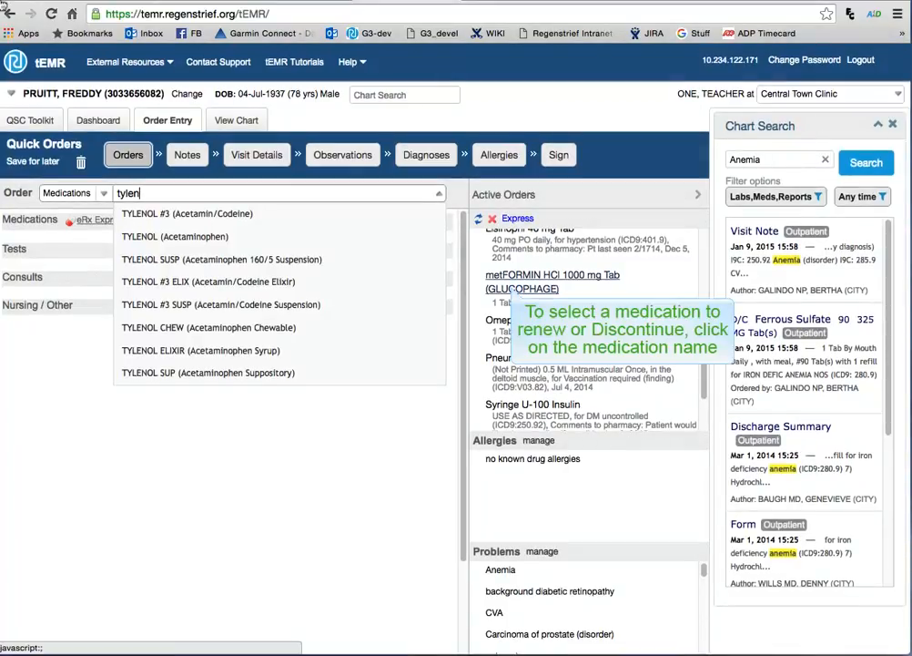
pyautogui.click(502, 274)
pyautogui.scroll(-1, 126, 322)
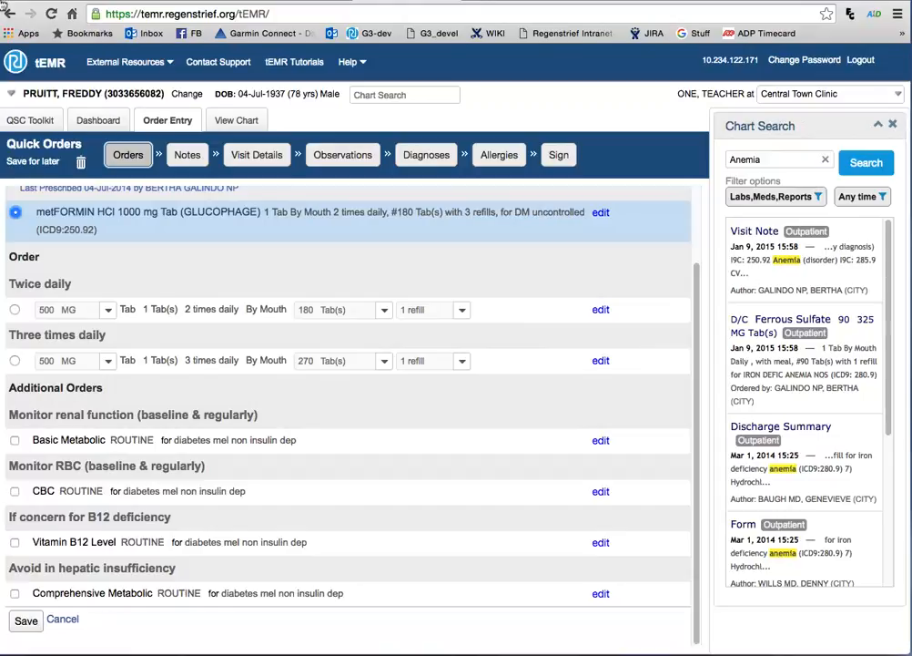
pyautogui.click(597, 212)
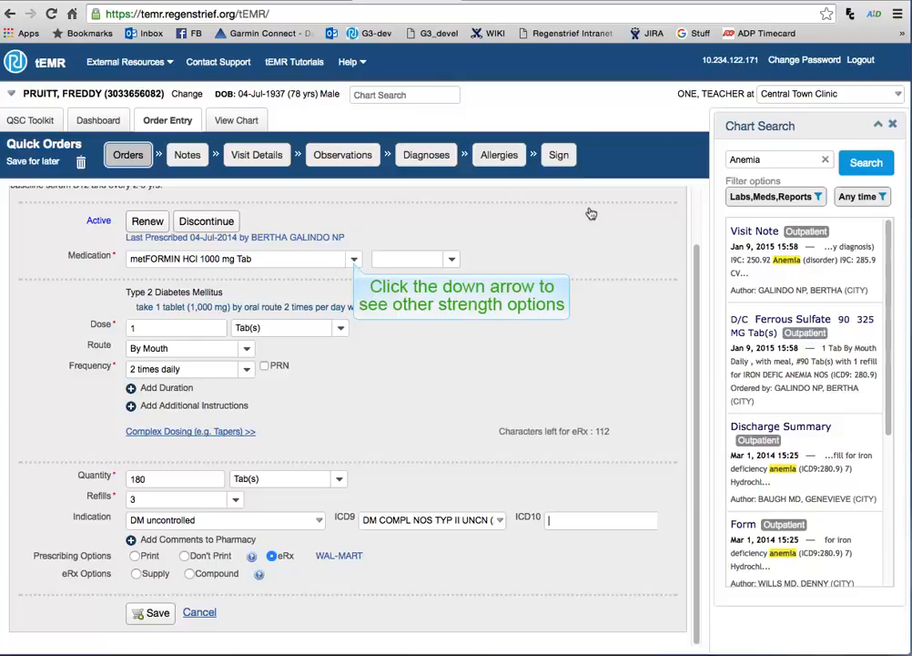
pyautogui.click(349, 259)
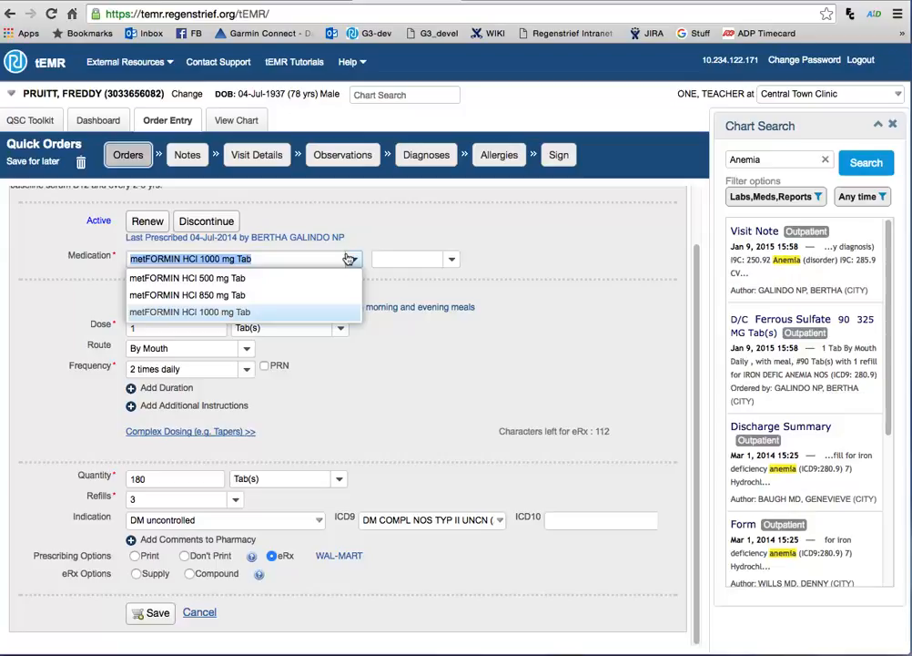
pyautogui.click(443, 258)
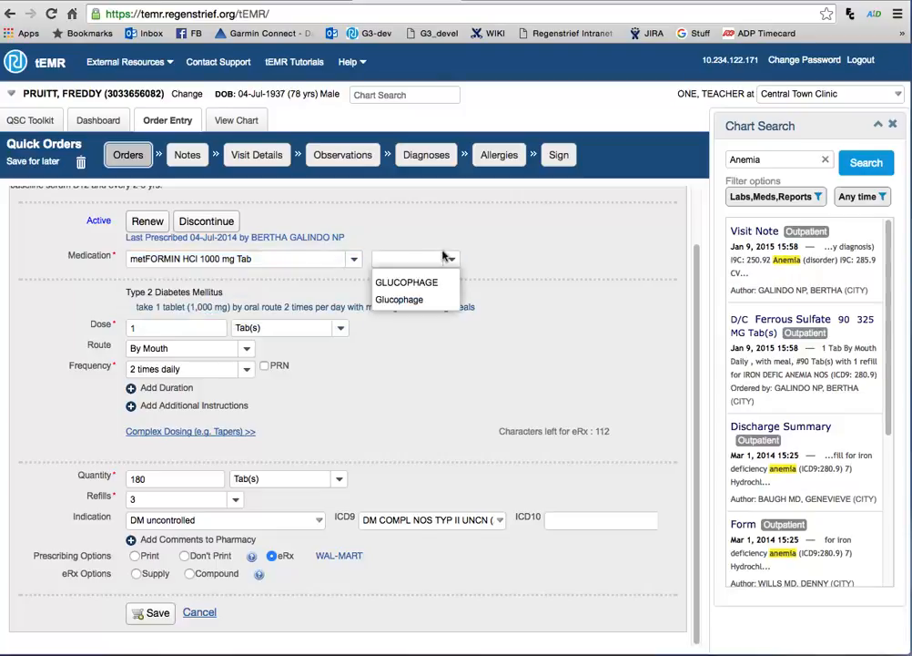
pyautogui.click(525, 312)
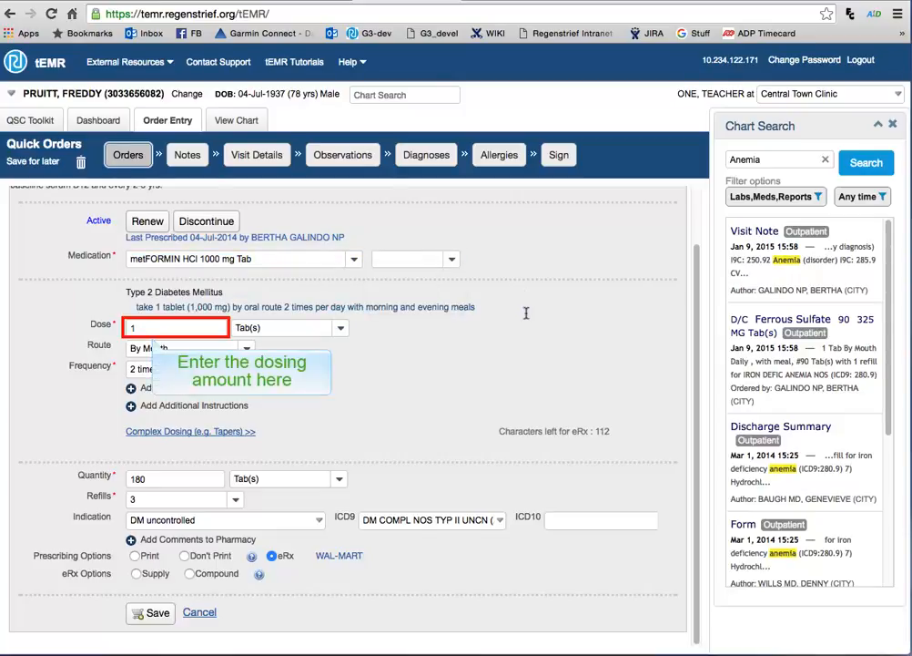
pyautogui.doubleClick(147, 325)
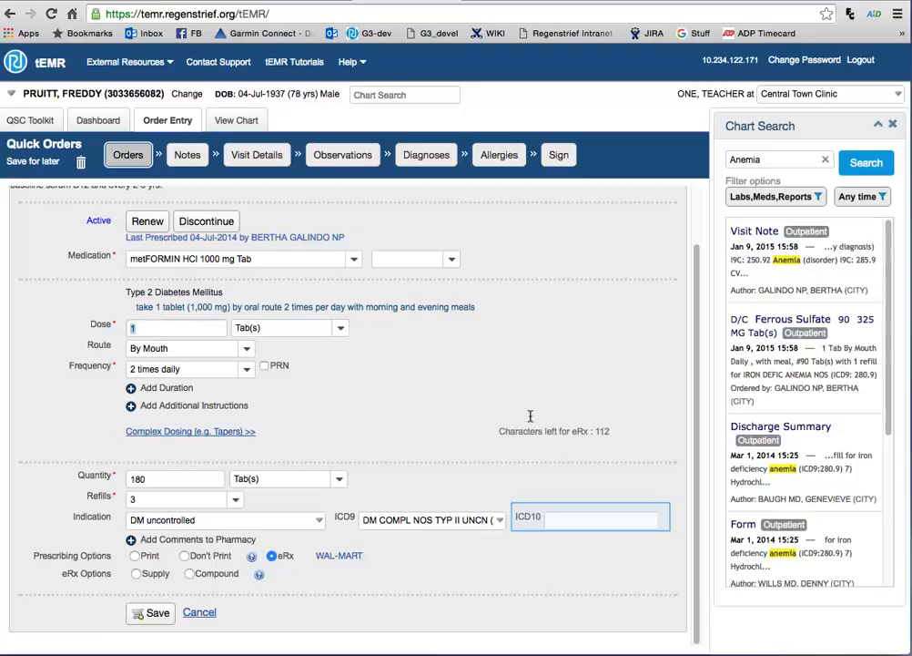
# Set the metformin order's ICD10 indication to diabetes mellitus due to underlying condition with circulatory complications (E08.5) and save the revised order
pyautogui.click(567, 512)
pyautogui.write('dabes')
pyautogui.press('BackSpace')
pyautogui.write('tes')
pyautogui.press('BackSpace')
pyautogui.press('BackSpace')
pyautogui.press('BackSpace')
pyautogui.press('BackSpace')
pyautogui.press('BackSpace')
pyautogui.press('BackSpace')
pyautogui.write('iab')
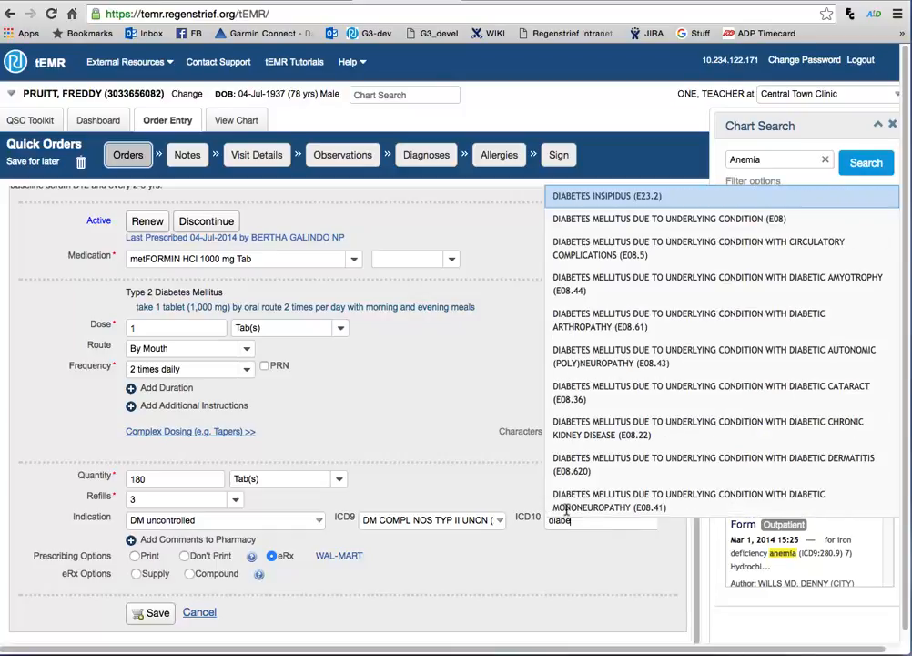
pyautogui.write('e')
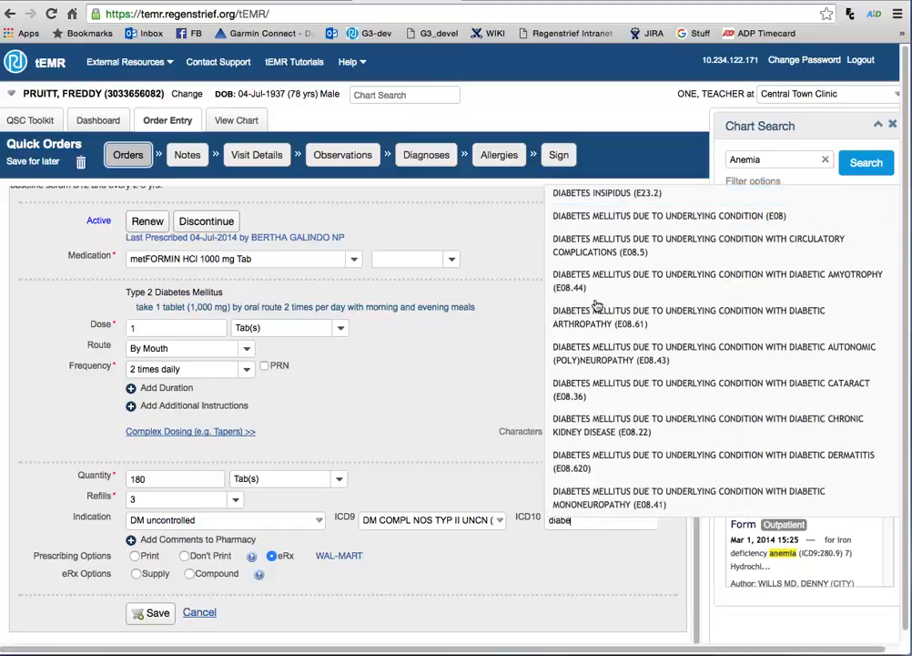
pyautogui.click(590, 245)
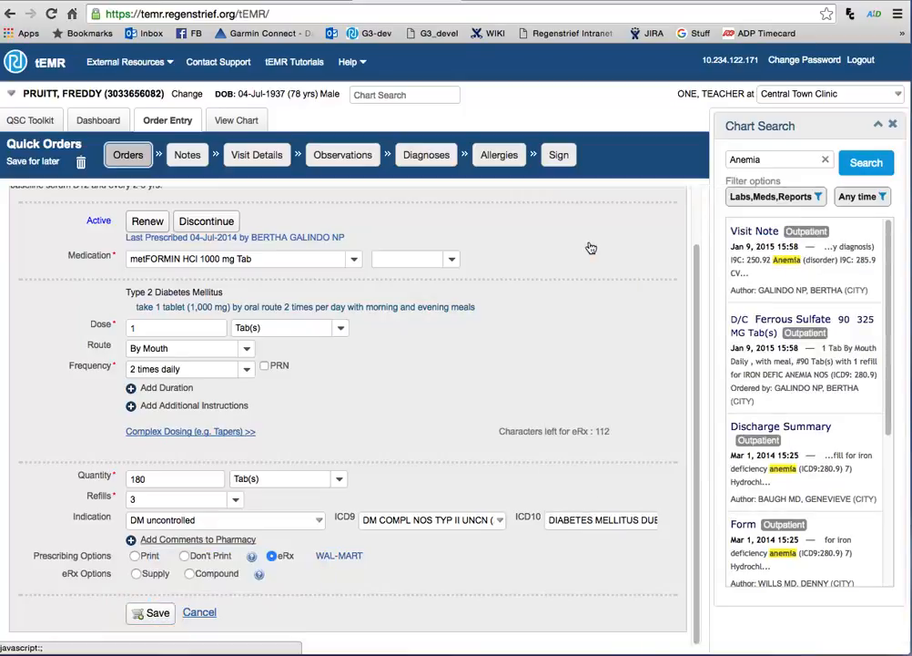
pyautogui.click(152, 613)
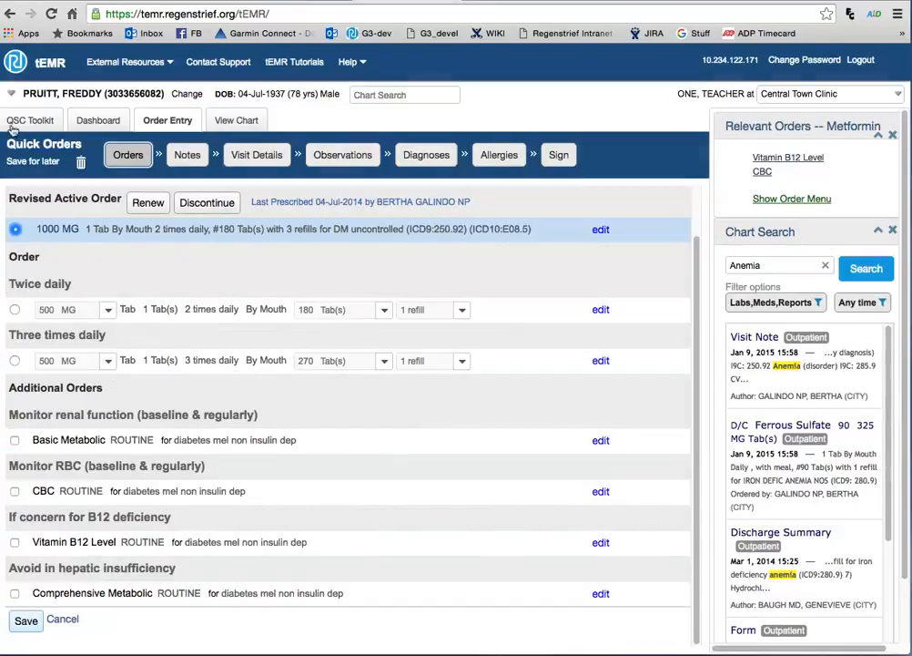
pyautogui.click(18, 613)
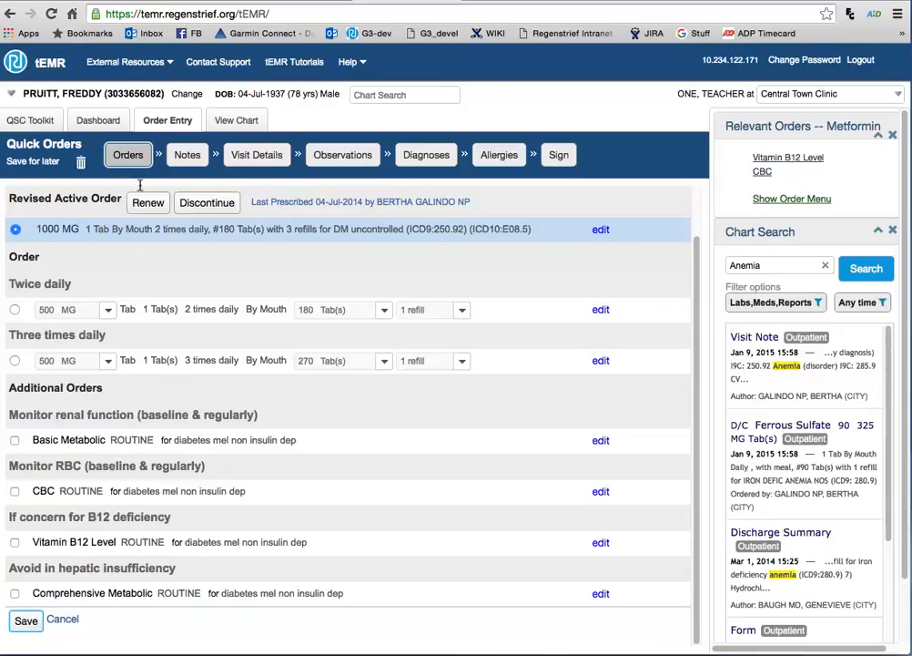
# Start an order for TYLENOL (Acetaminophen) and set the tablet strength to 500 MG
pyautogui.write('tylenol')
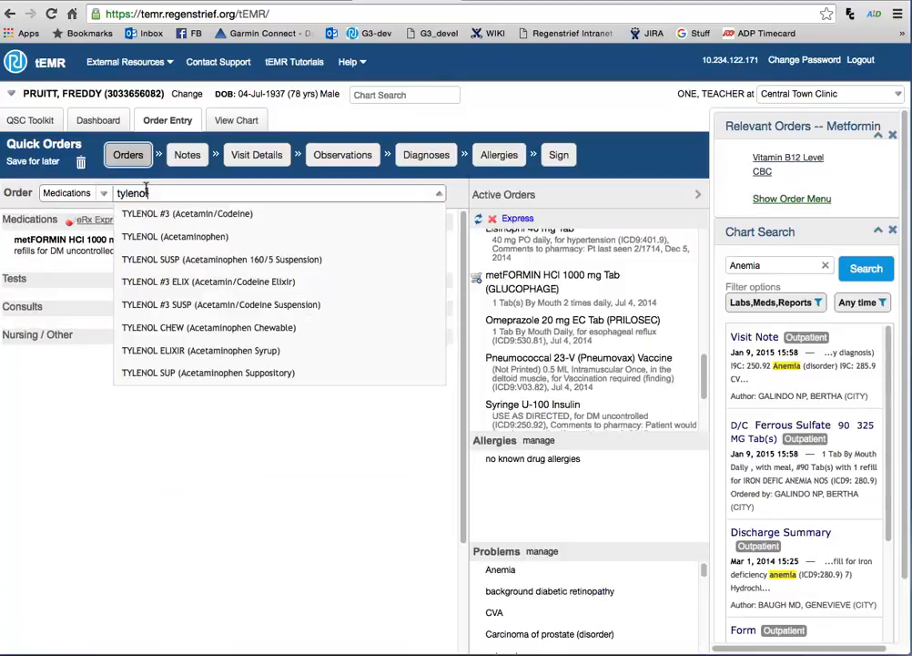
pyautogui.click(133, 235)
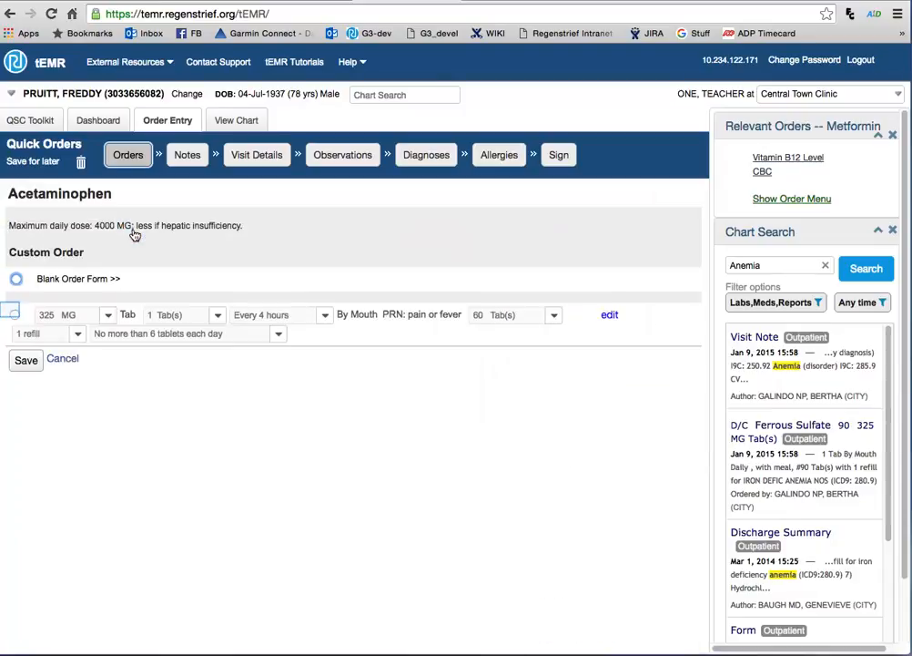
pyautogui.click(9, 314)
pyautogui.click(9, 314)
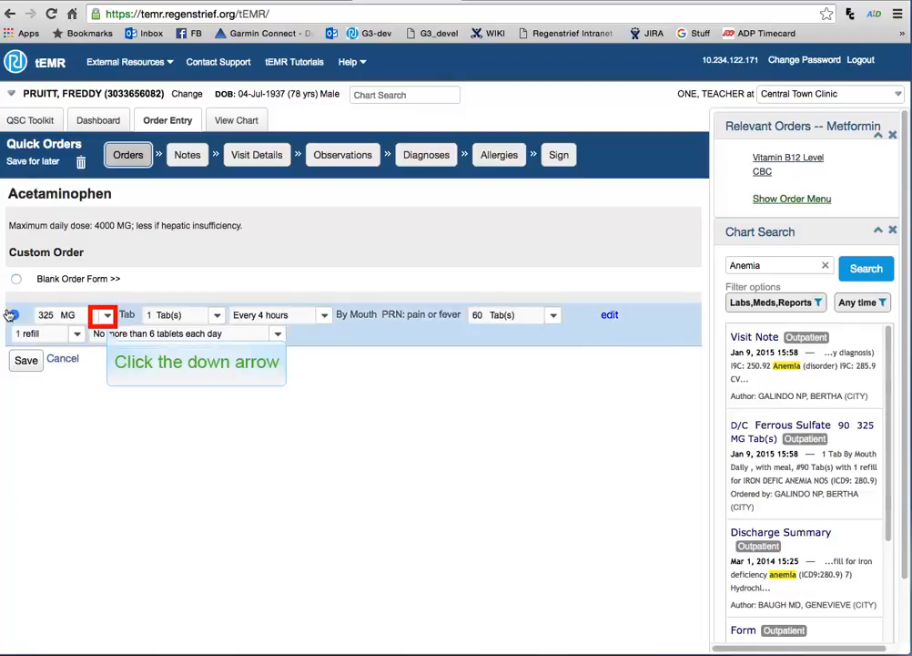
pyautogui.click(100, 314)
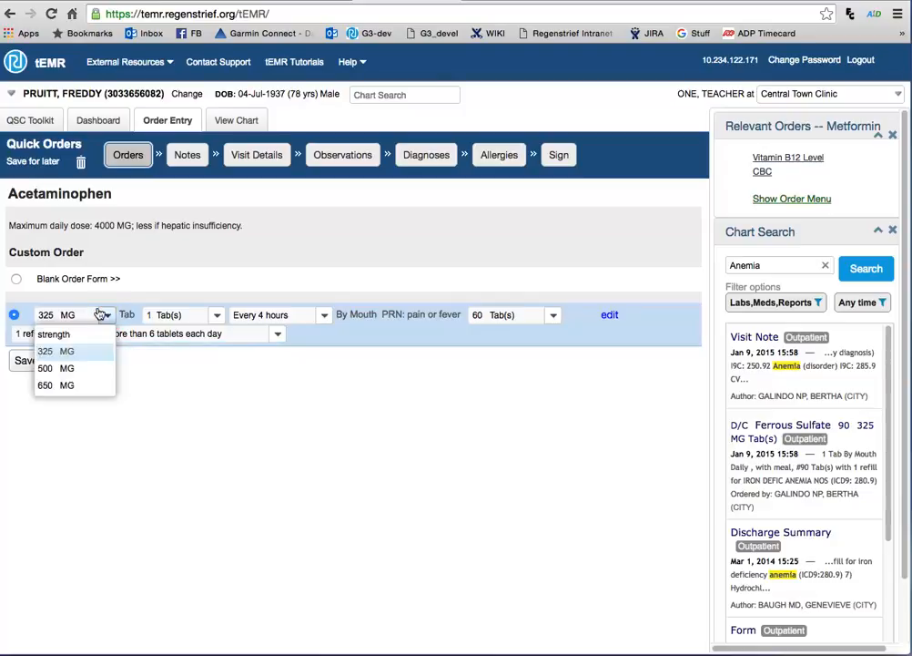
pyautogui.click(73, 368)
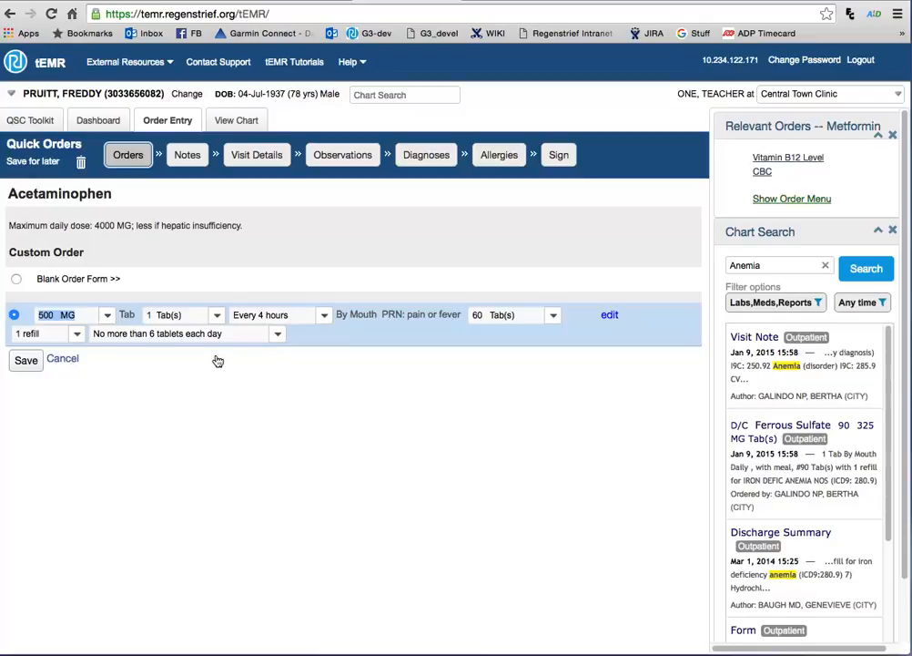
# Set the acetaminophen order's frequency to Every 4 to 6 hours with 3 refills and save it
pyautogui.click(319, 315)
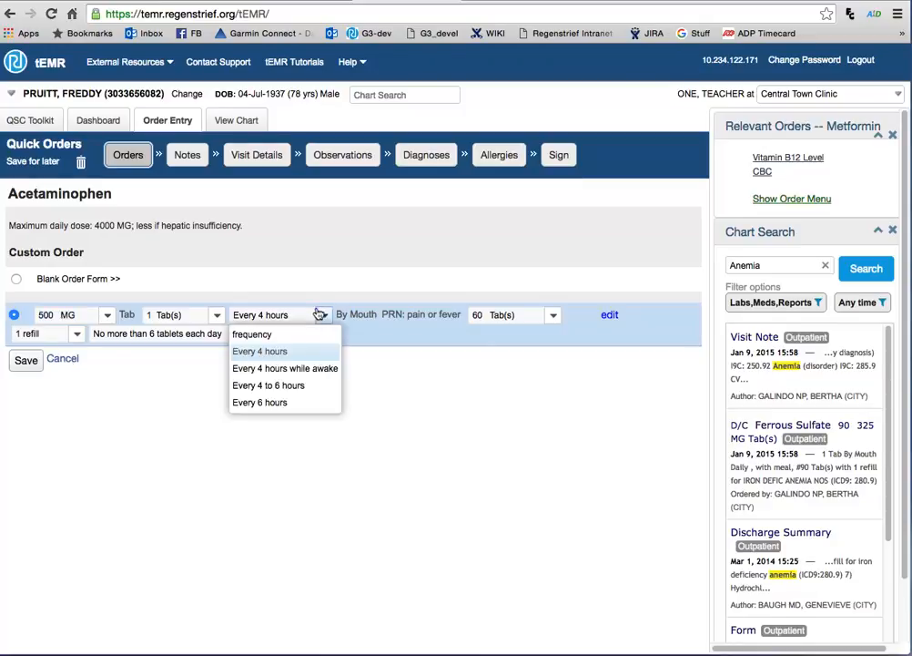
pyautogui.click(293, 385)
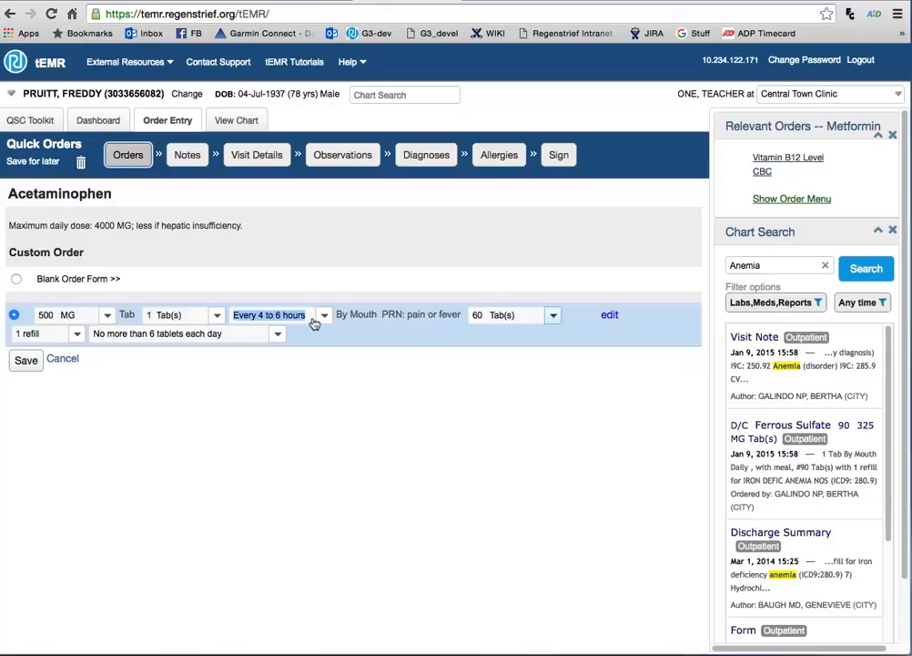
pyautogui.click(72, 333)
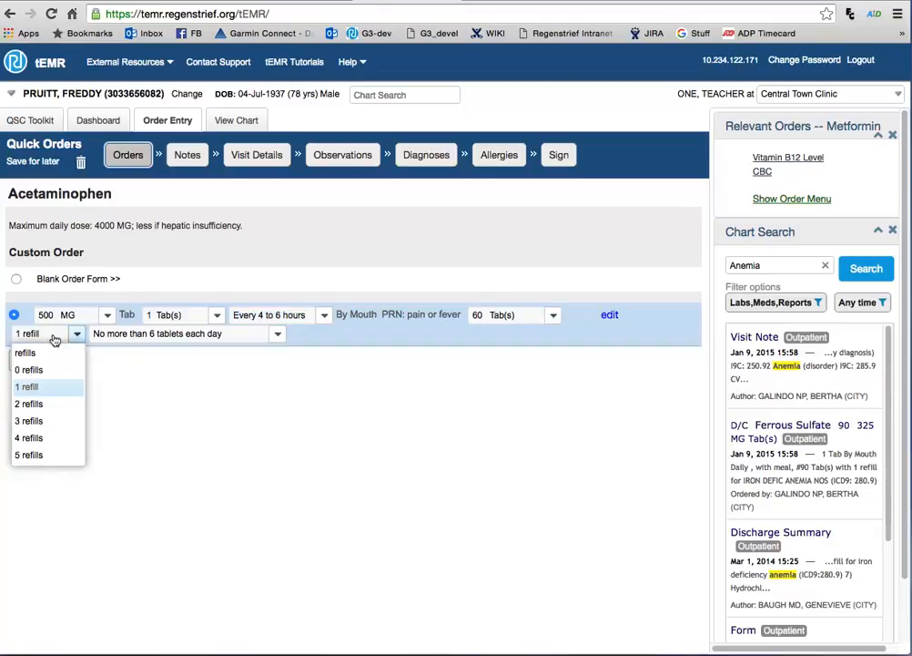
pyautogui.click(39, 417)
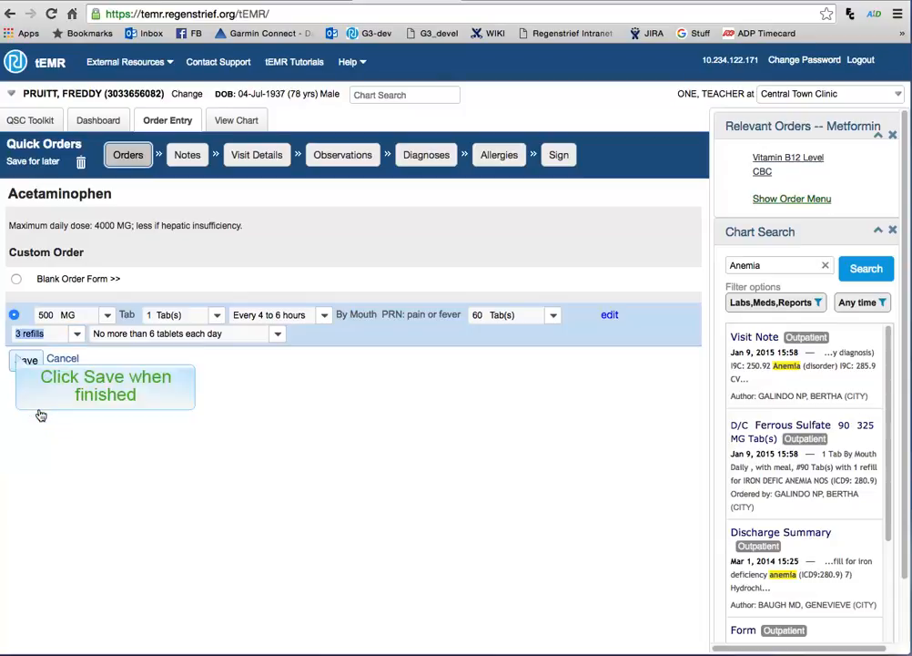
pyautogui.click(24, 360)
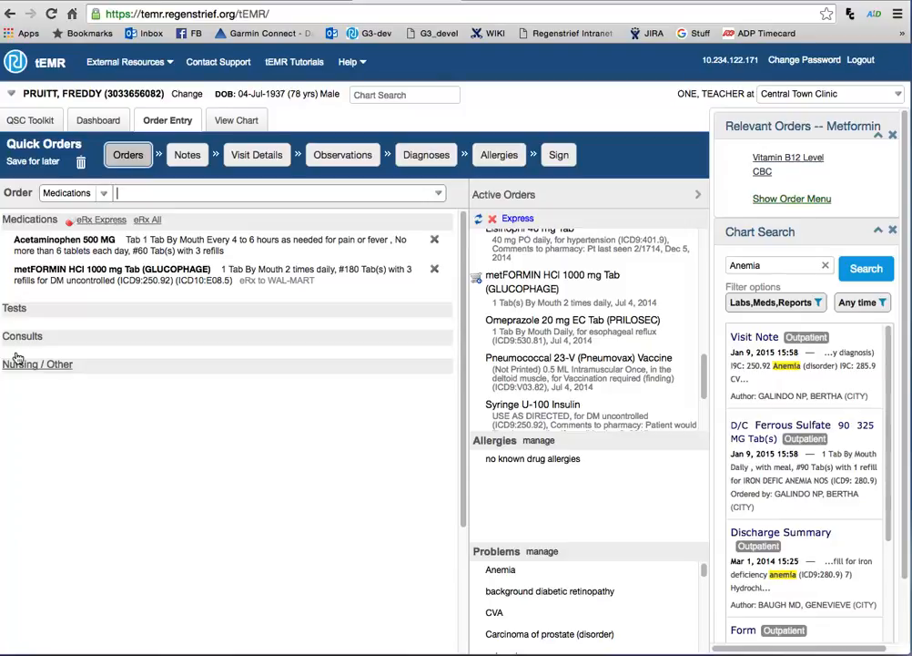
# Order a Comprehensive Metabolic test with DM uncontrolled as the indication and save it
pyautogui.click(8, 309)
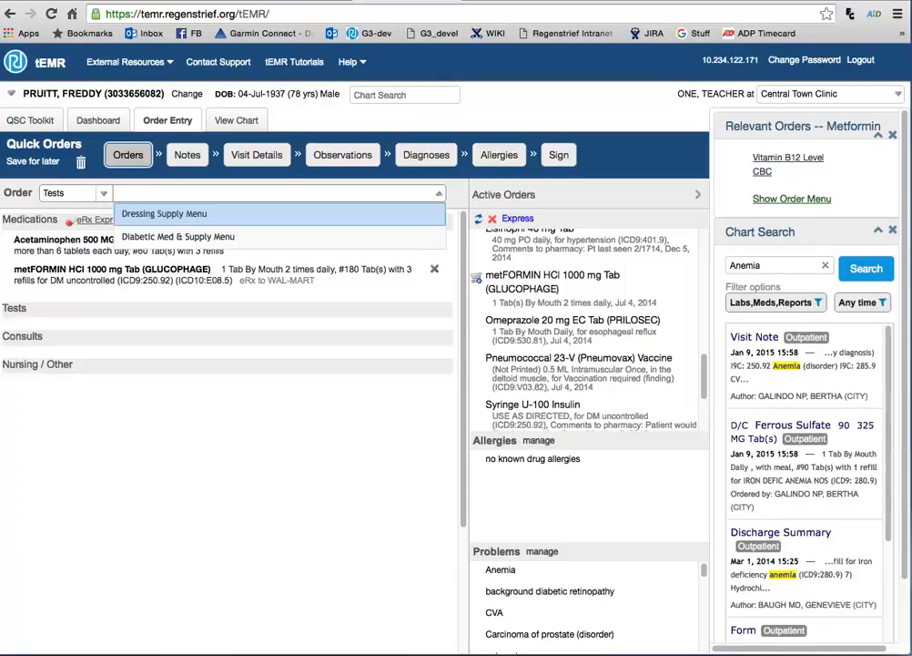
pyautogui.write('comp')
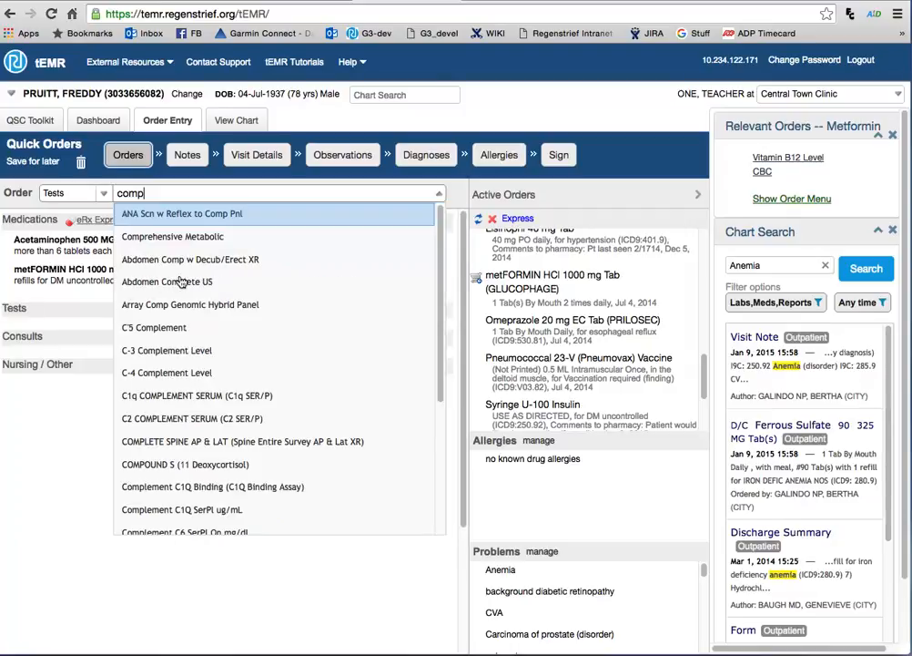
pyautogui.click(214, 237)
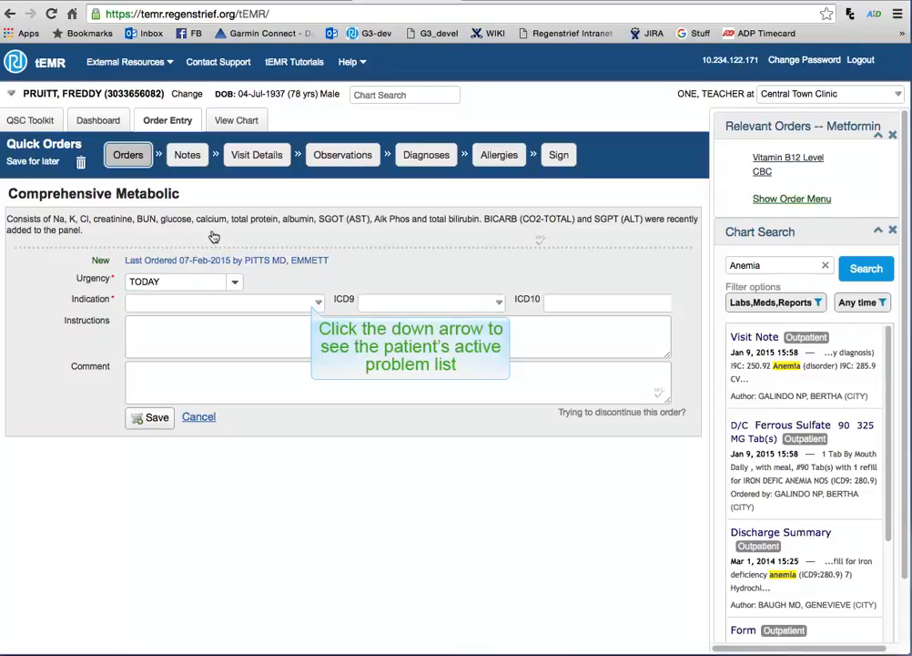
pyautogui.click(314, 301)
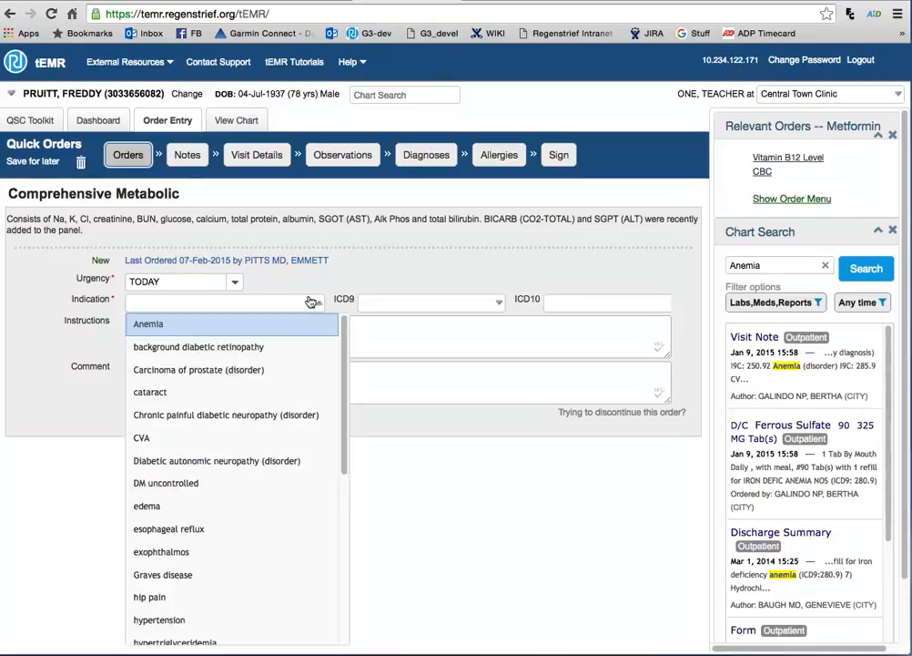
pyautogui.click(250, 475)
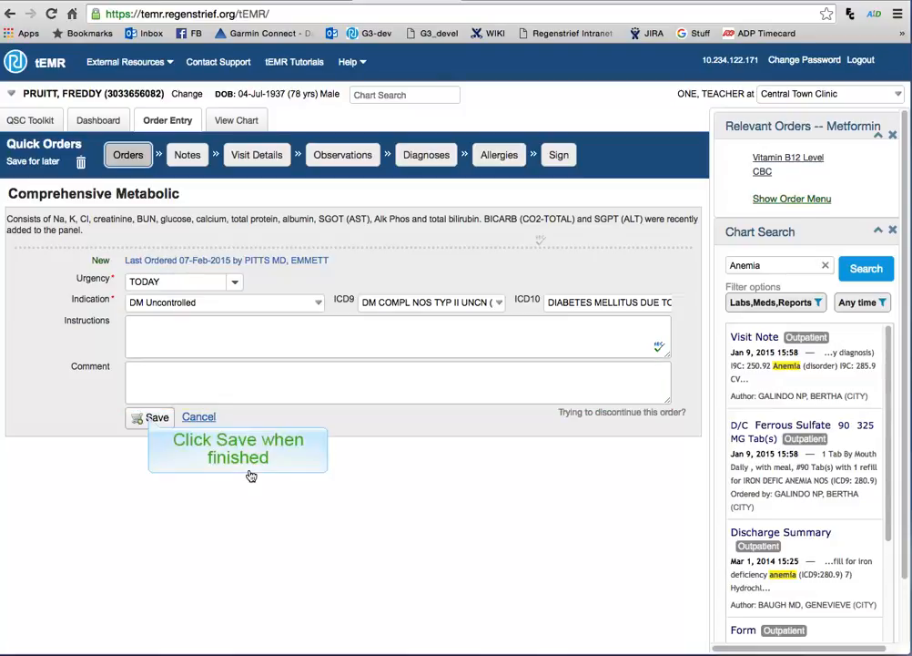
pyautogui.click(151, 418)
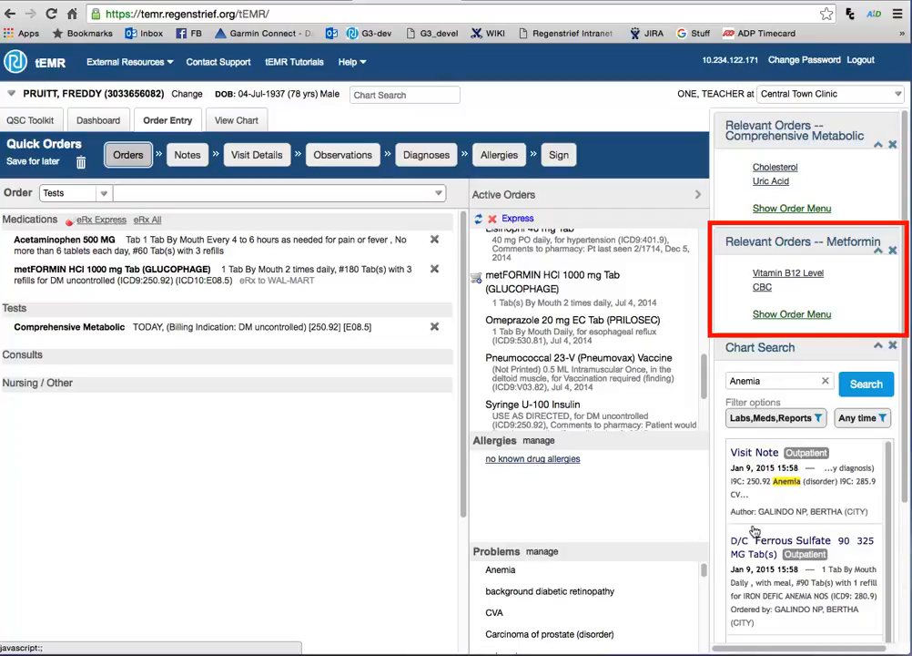
# Select Vitamin B12 Level from the Metformin relevant orders, request the Comprehensive Metabolic order menu as well, and save
pyautogui.click(785, 314)
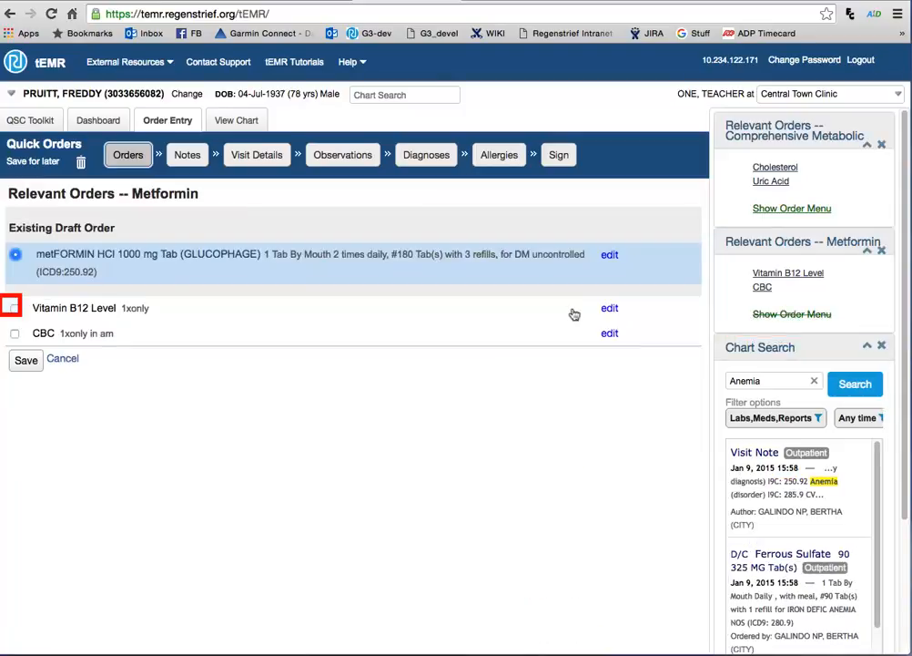
pyautogui.click(11, 308)
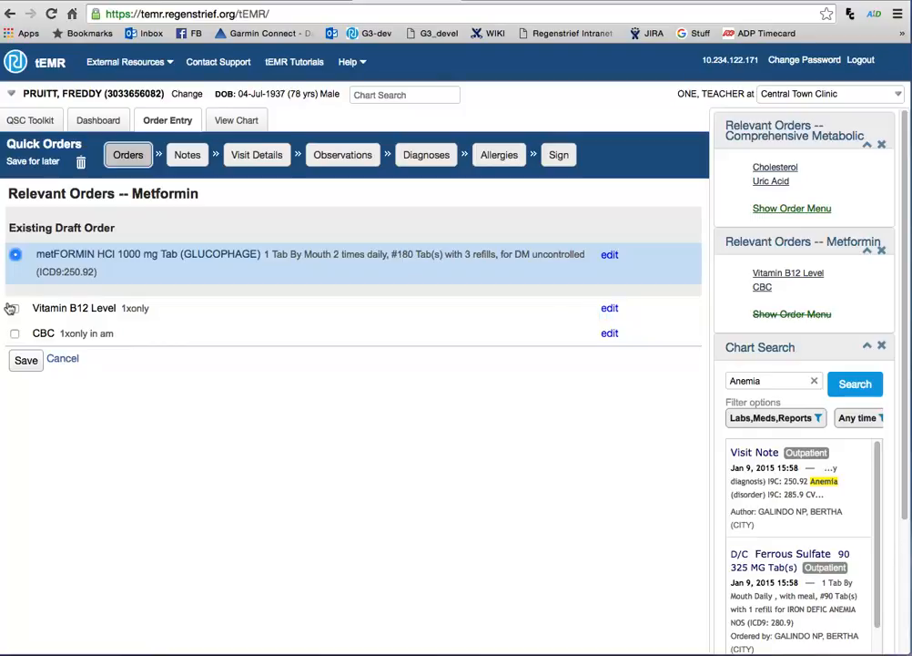
pyautogui.click(12, 308)
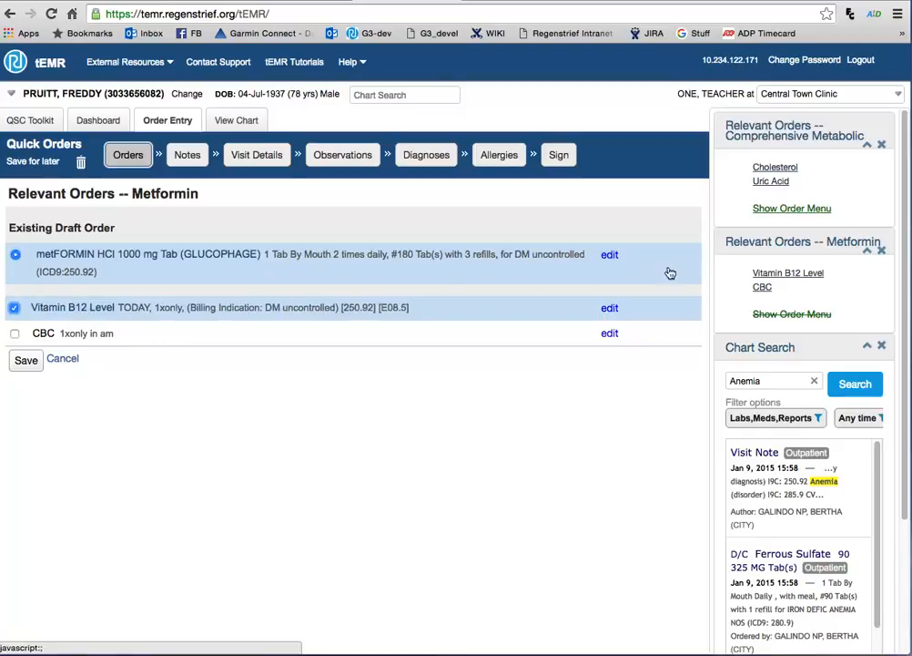
pyautogui.click(756, 208)
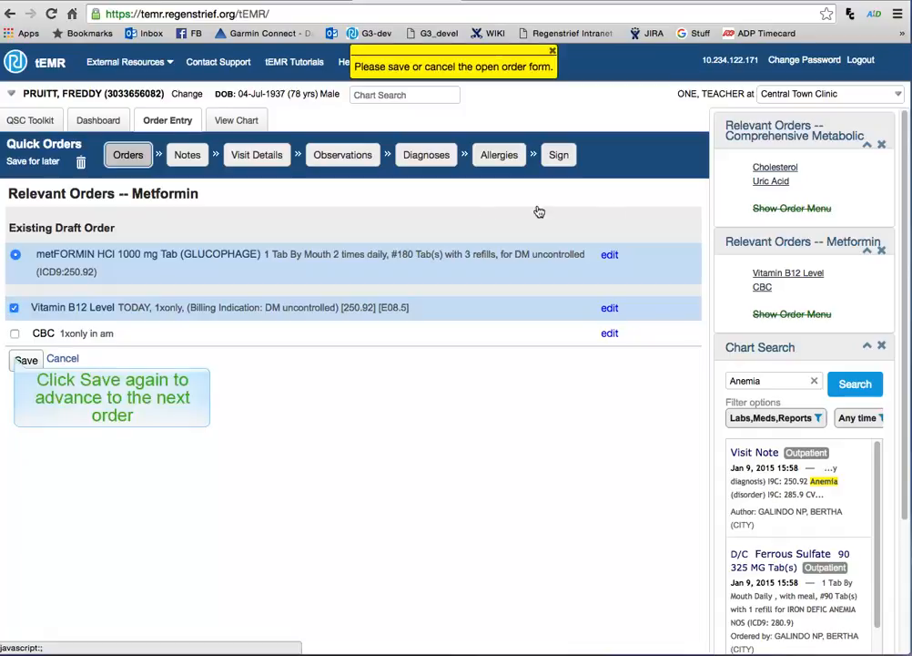
pyautogui.click(22, 359)
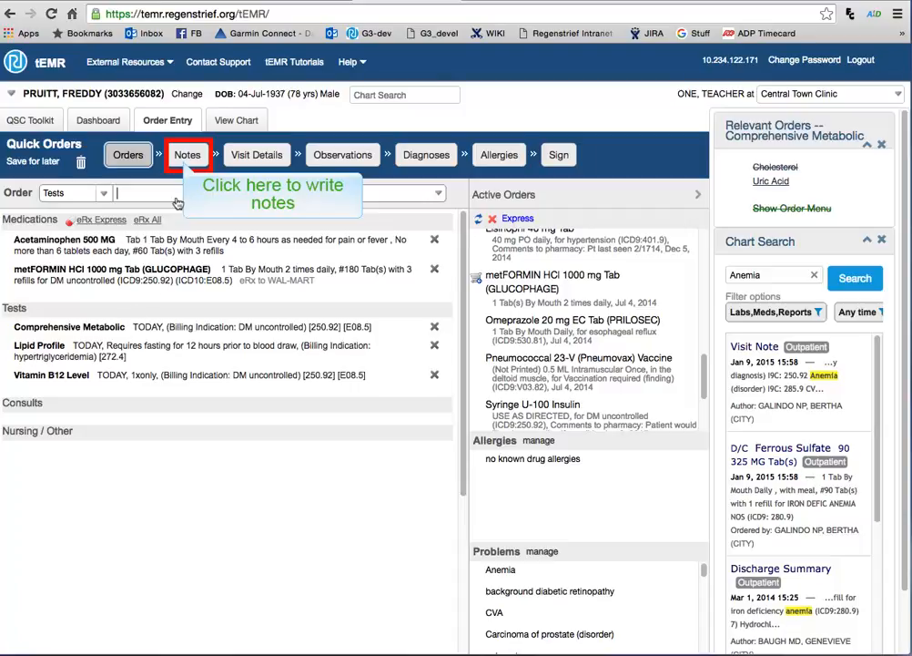
# Open the encounter's notes, try the CONSULT NOTE-GOPHER label and set the label back to Visit Note
pyautogui.click(184, 154)
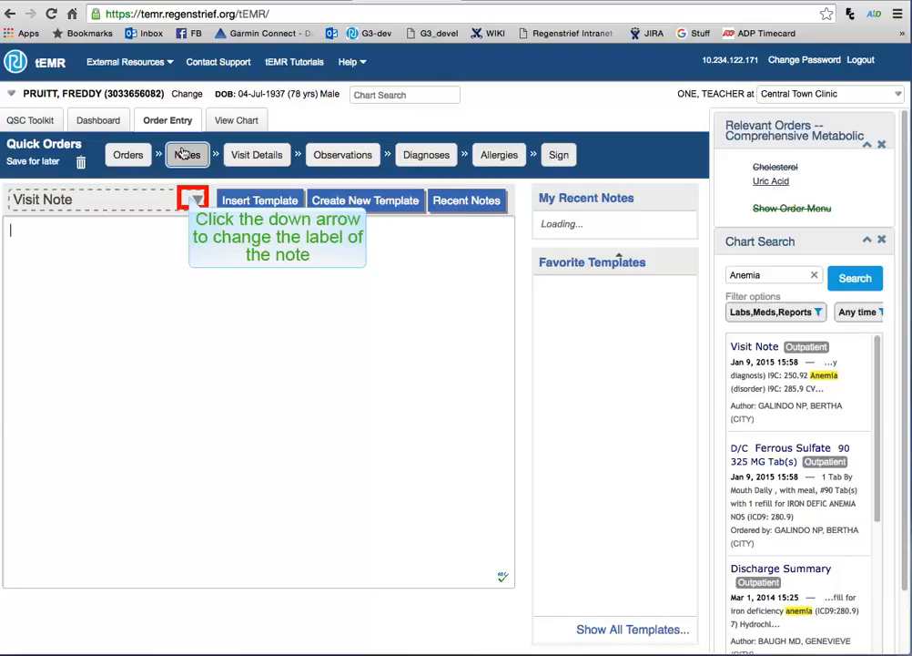
pyautogui.click(190, 197)
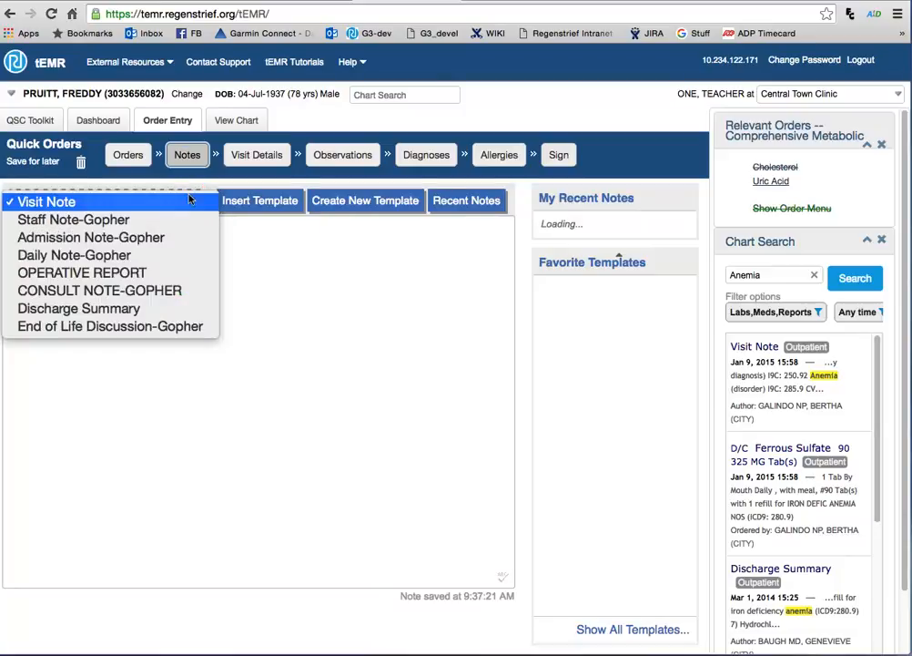
pyautogui.click(193, 290)
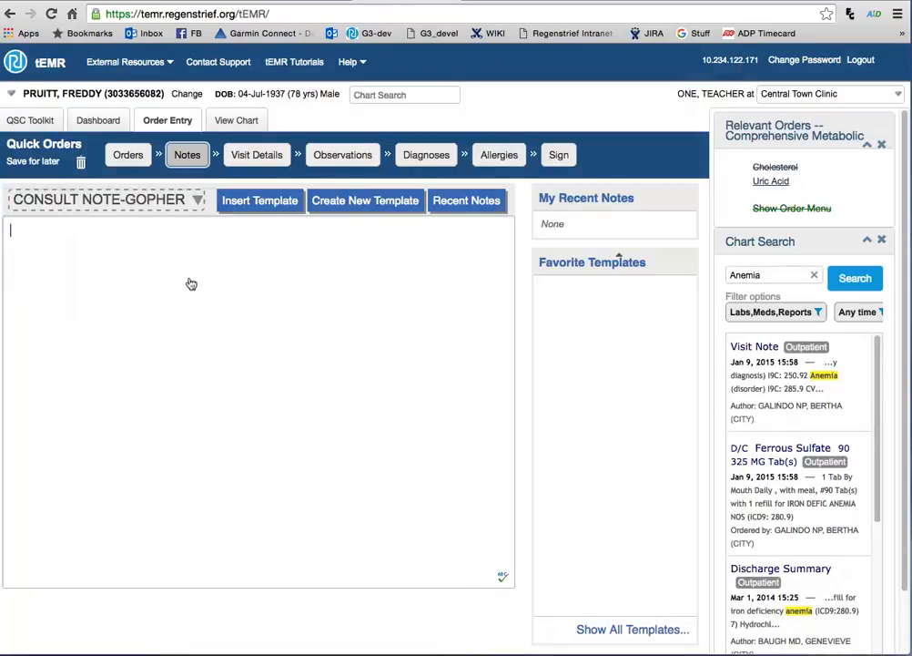
pyautogui.click(187, 198)
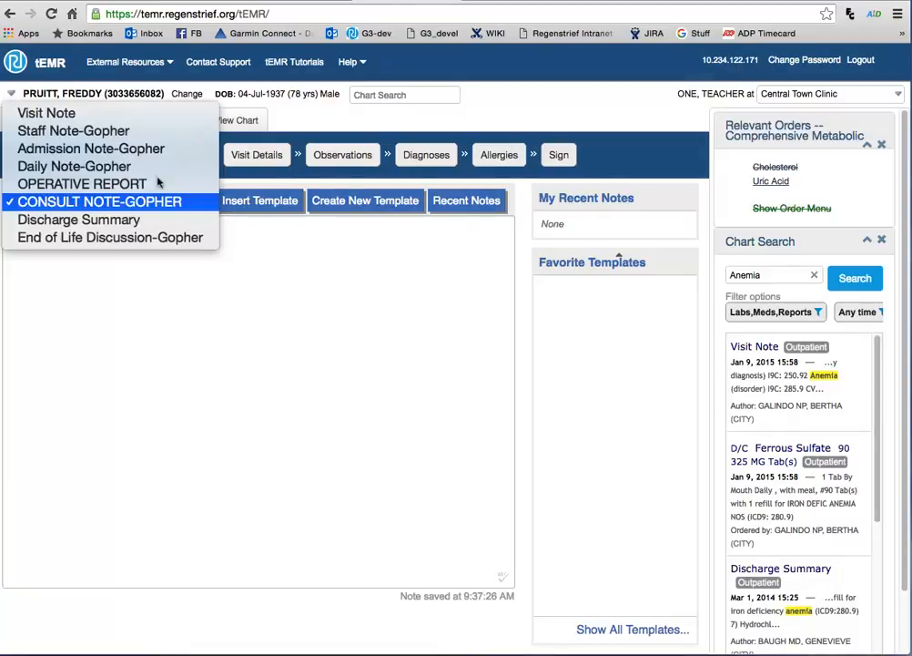
pyautogui.click(139, 116)
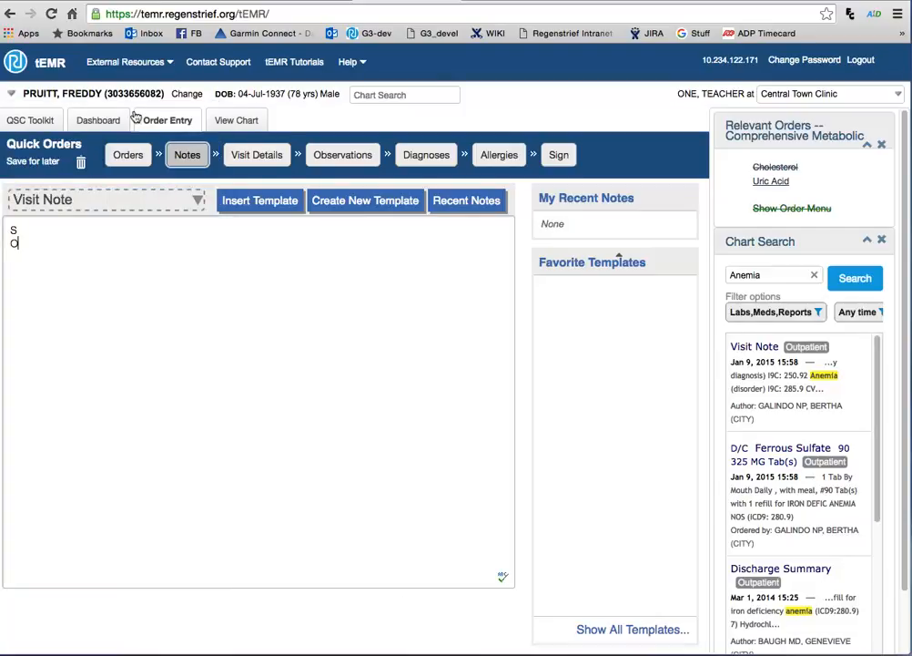
# Write the headings S, O, A and P on separate lines in the note, with an underscore after S
pyautogui.press('Return')
pyautogui.write('A')
pyautogui.press('Return')
pyautogui.write('P')
pyautogui.click(34, 218)
pyautogui.write('_')
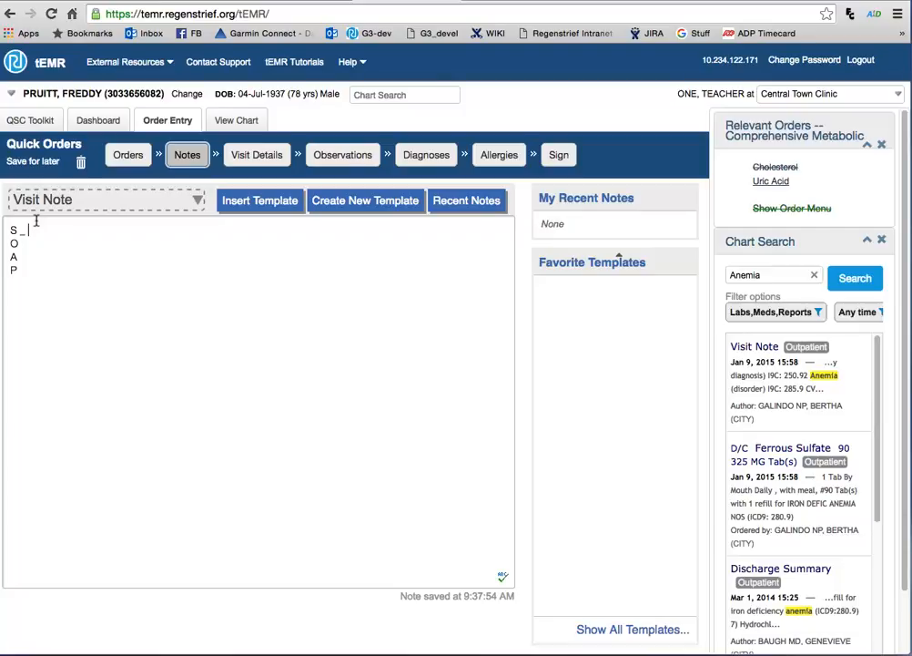
# Insert the test template below the note's S line and clear all text from the note
pyautogui.click(259, 203)
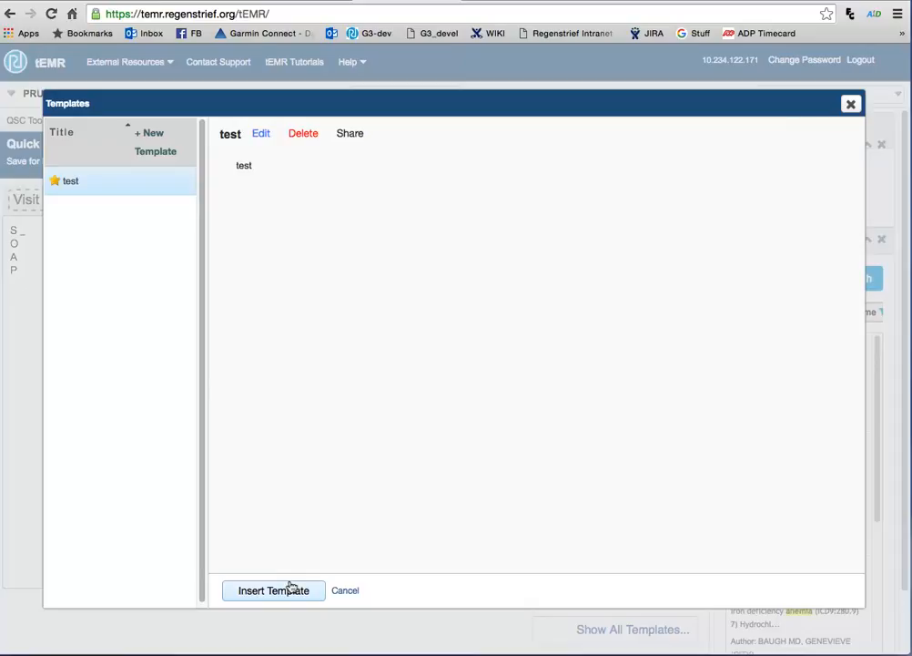
pyautogui.click(273, 590)
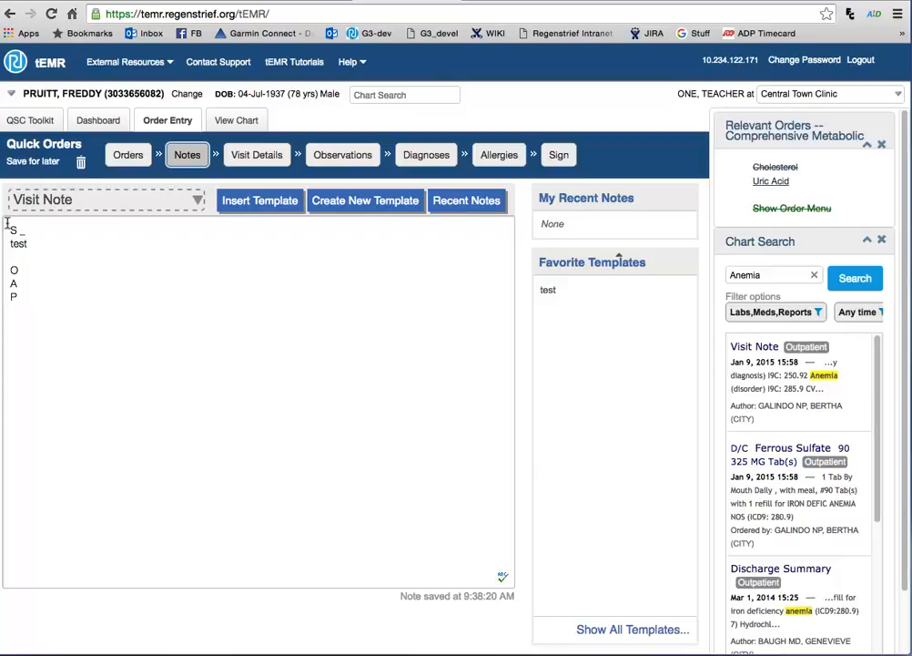
pyautogui.press('super+a')
pyautogui.press('BackSpace')
# Write "A/P: lisinopril" and "Metformin" on separate lines in the visit note and open Metformin from the possible orders
pyautogui.write('A/P:')
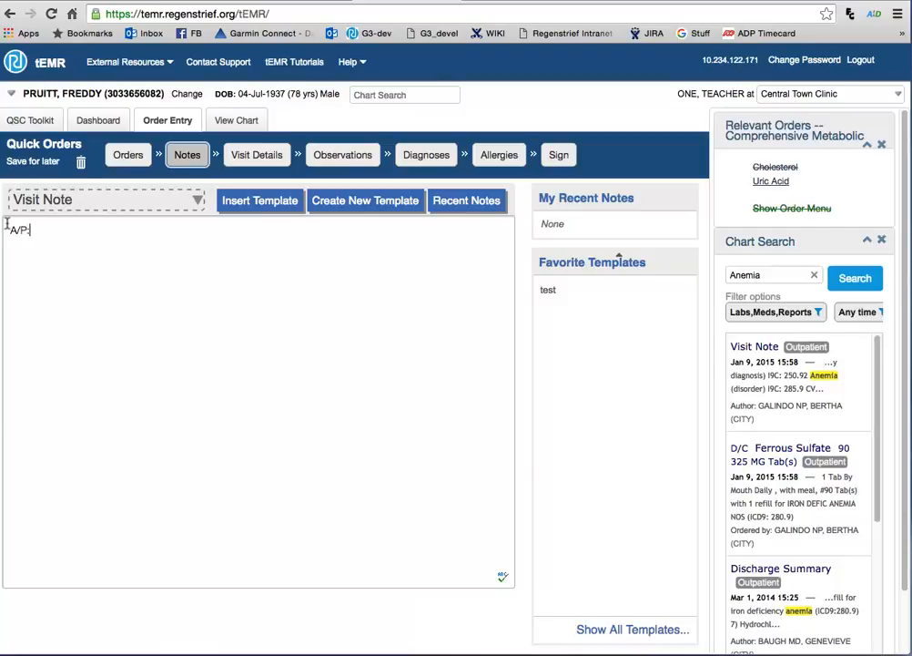
pyautogui.write(' lisinapril')
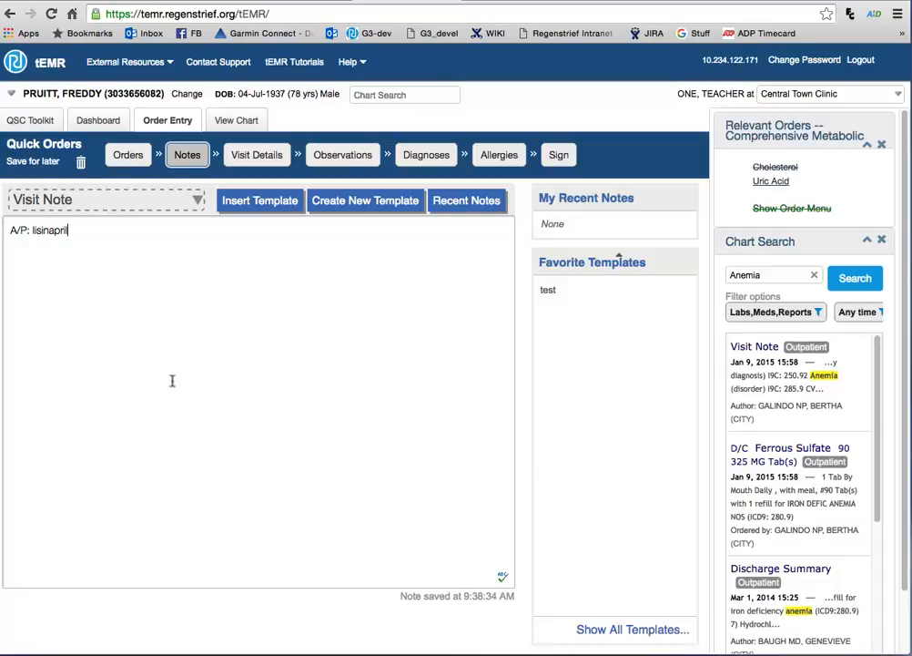
pyautogui.press('Return')
pyautogui.write('Met')
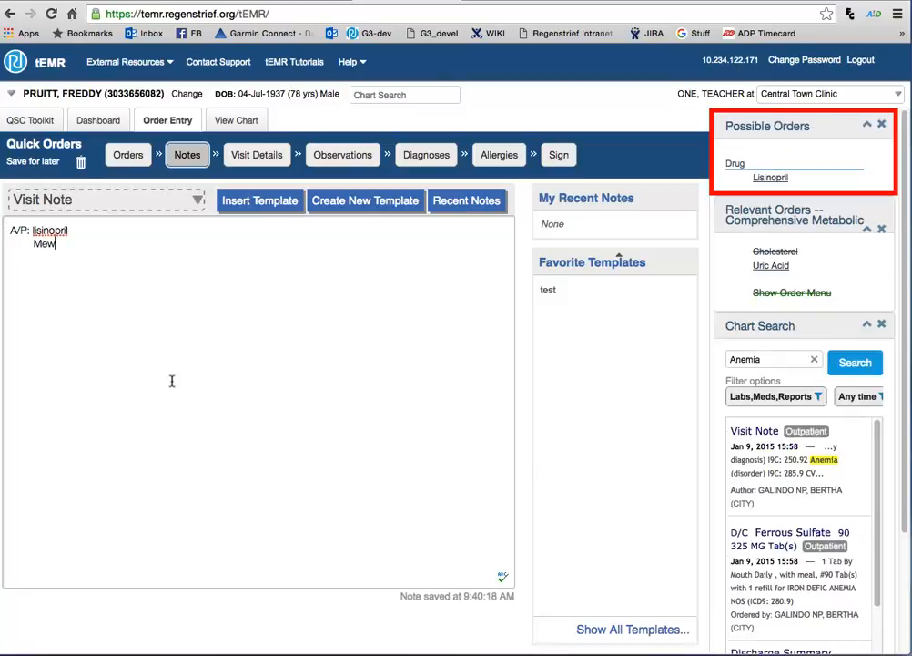
pyautogui.write('formin')
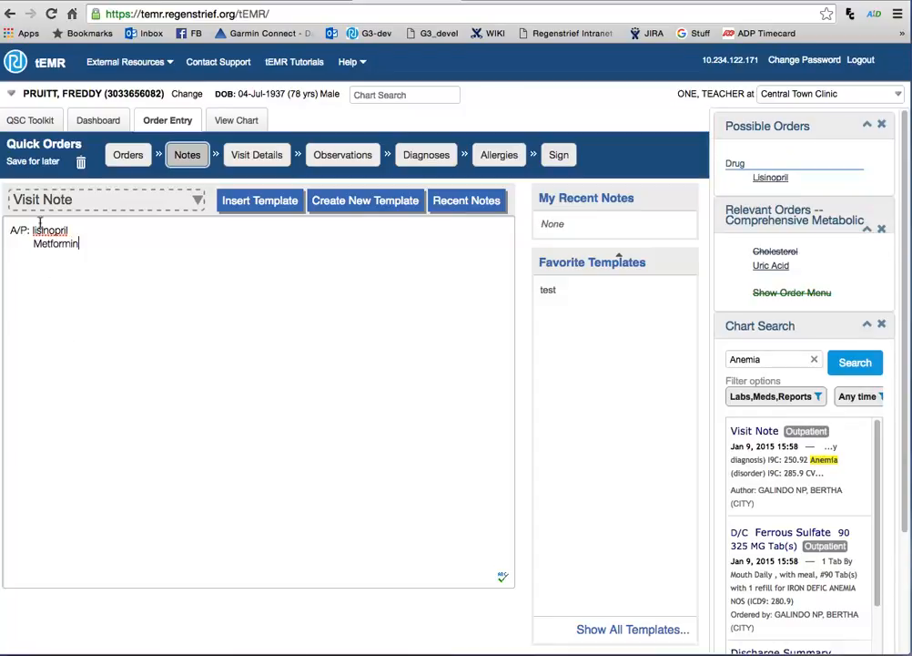
pyautogui.press('Return')
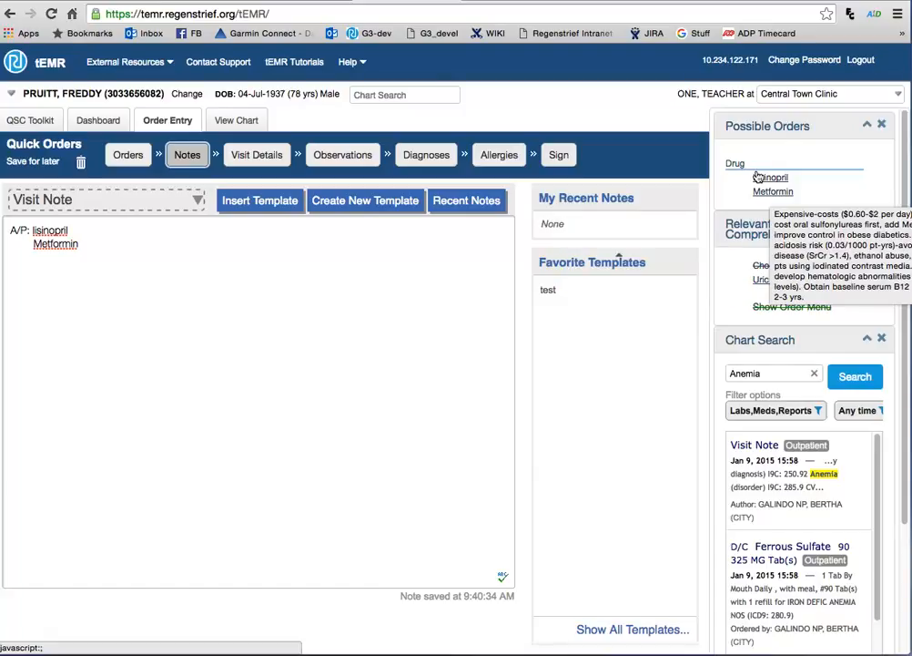
pyautogui.moveTo(768, 176)
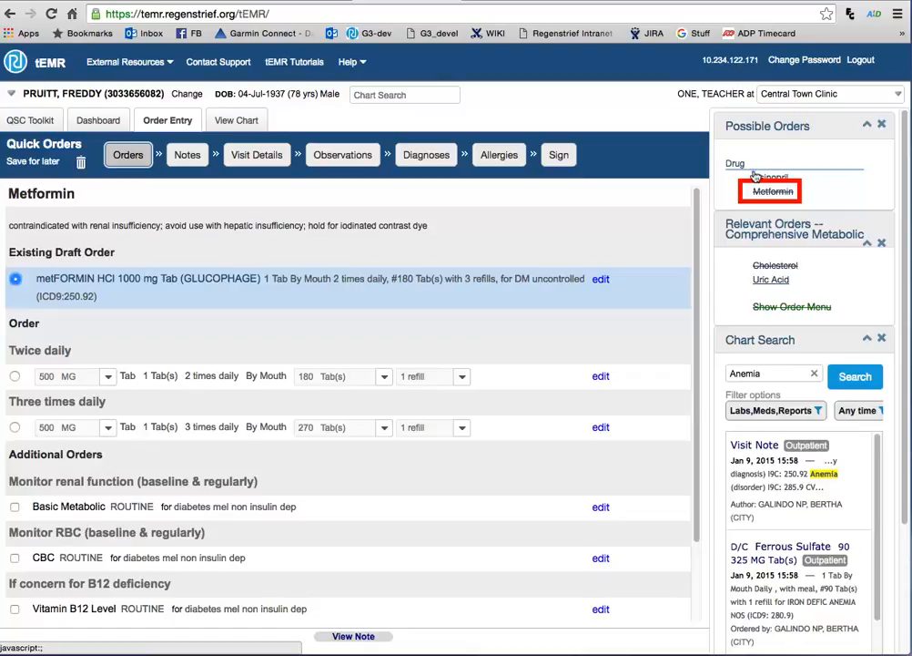
# Close the open Metformin order form, then open Lisinopril from the possible orders and renew its existing active 40 mg order
pyautogui.click(754, 176)
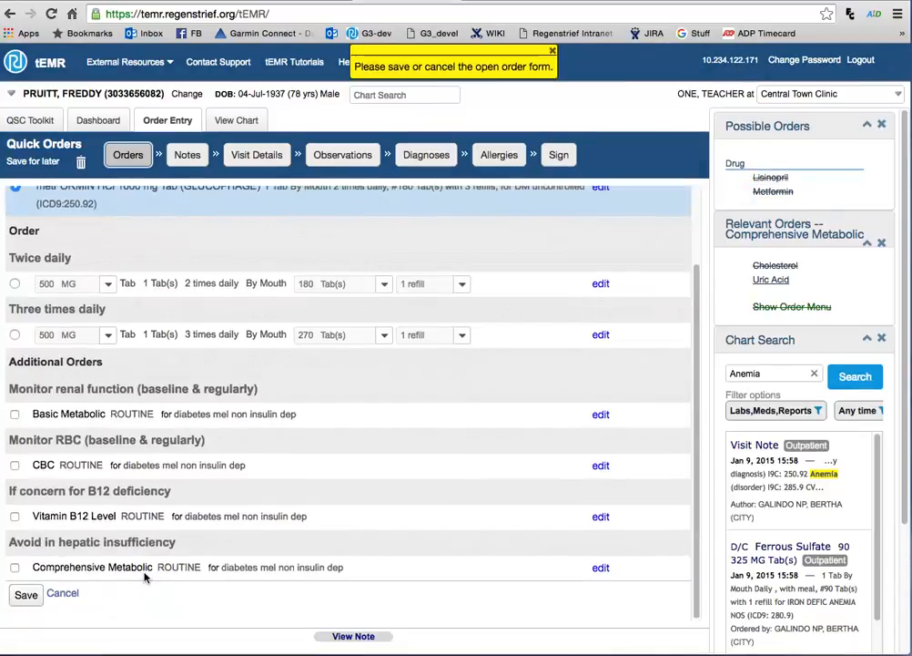
pyautogui.click(59, 593)
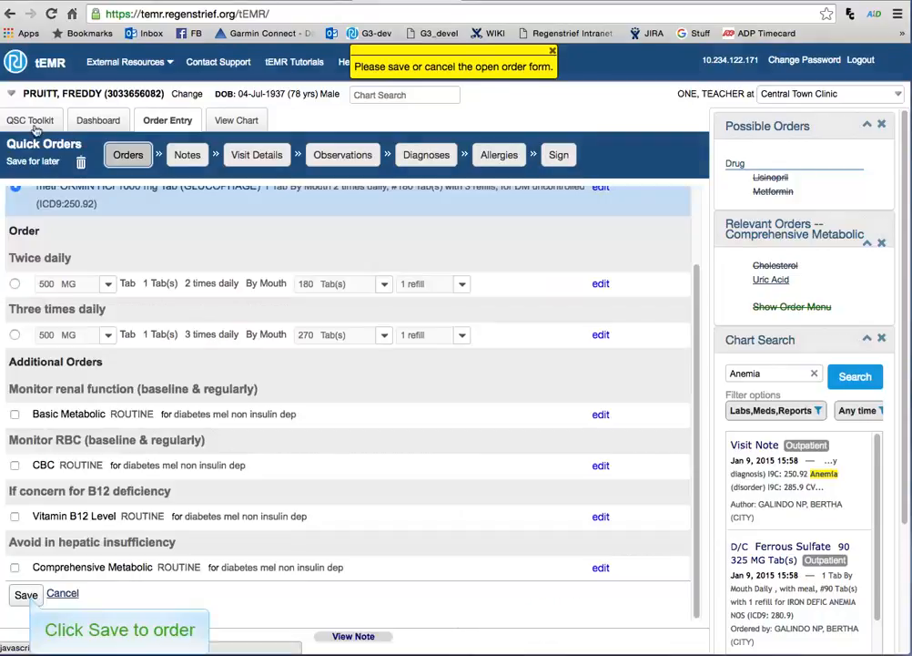
pyautogui.click(53, 590)
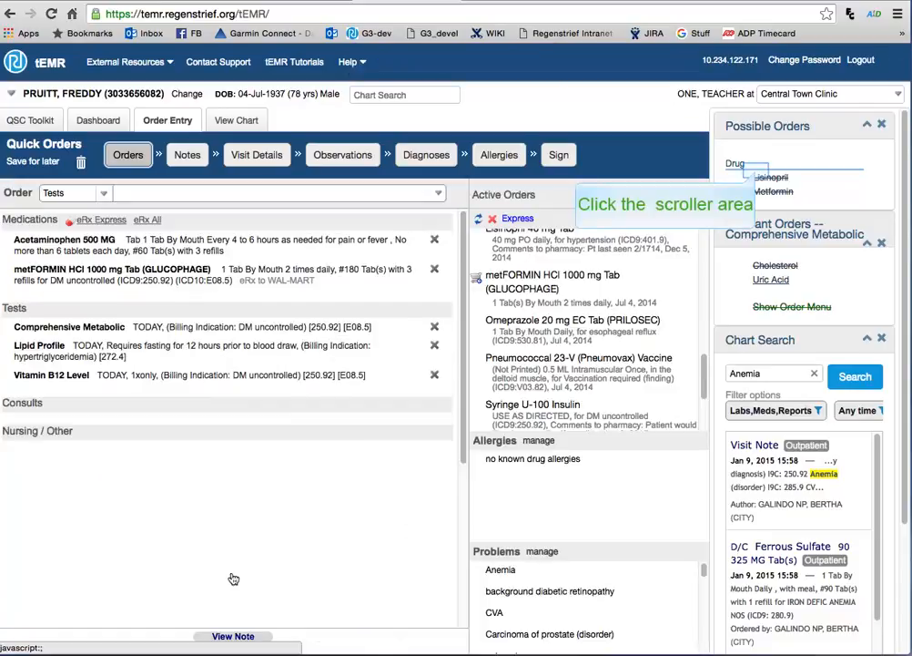
pyautogui.click(759, 177)
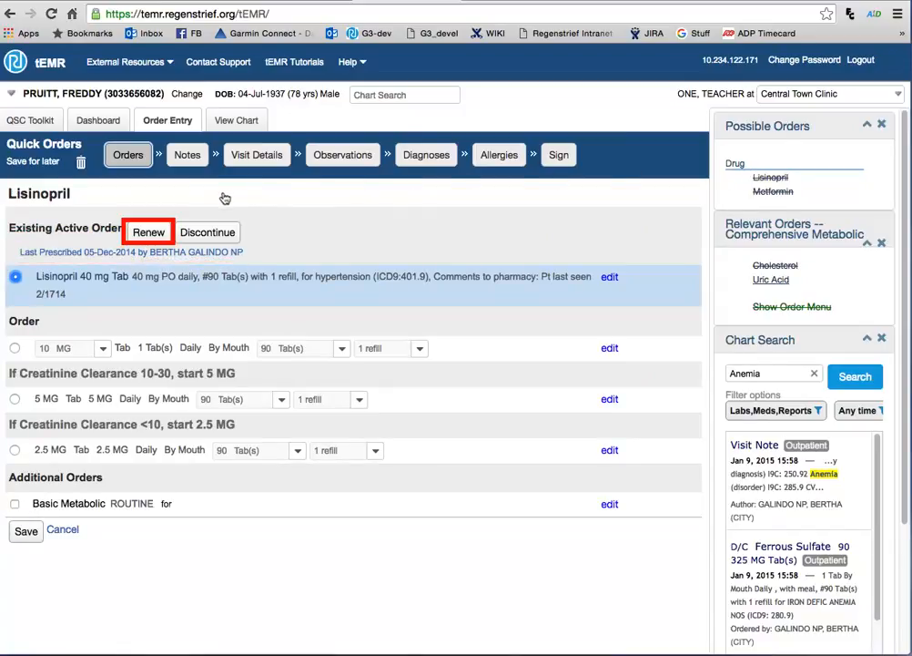
pyautogui.click(146, 231)
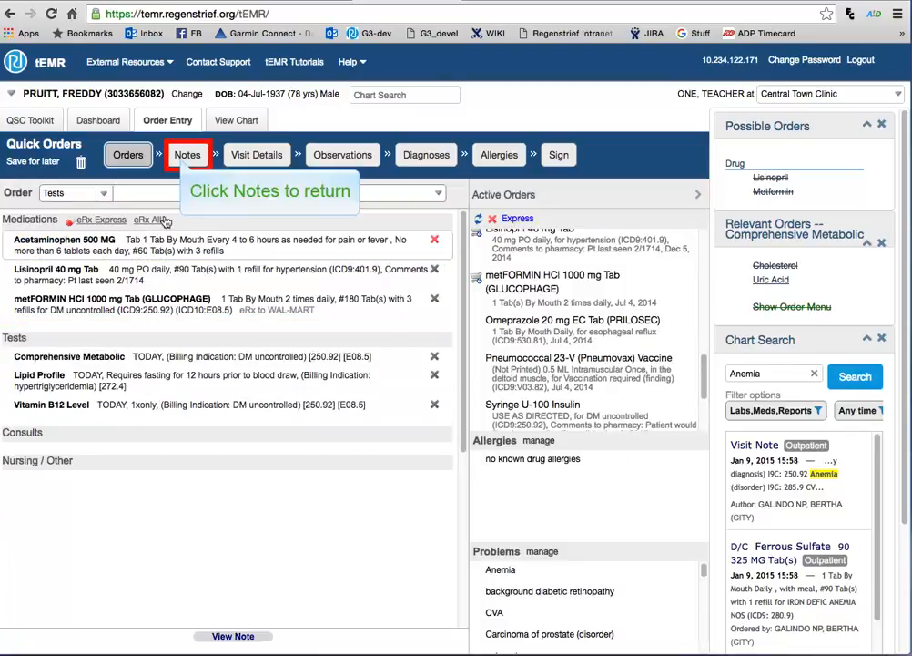
# Go through the encounter's notes and visit details to its observations and open the Med Clinic Data set
pyautogui.click(181, 156)
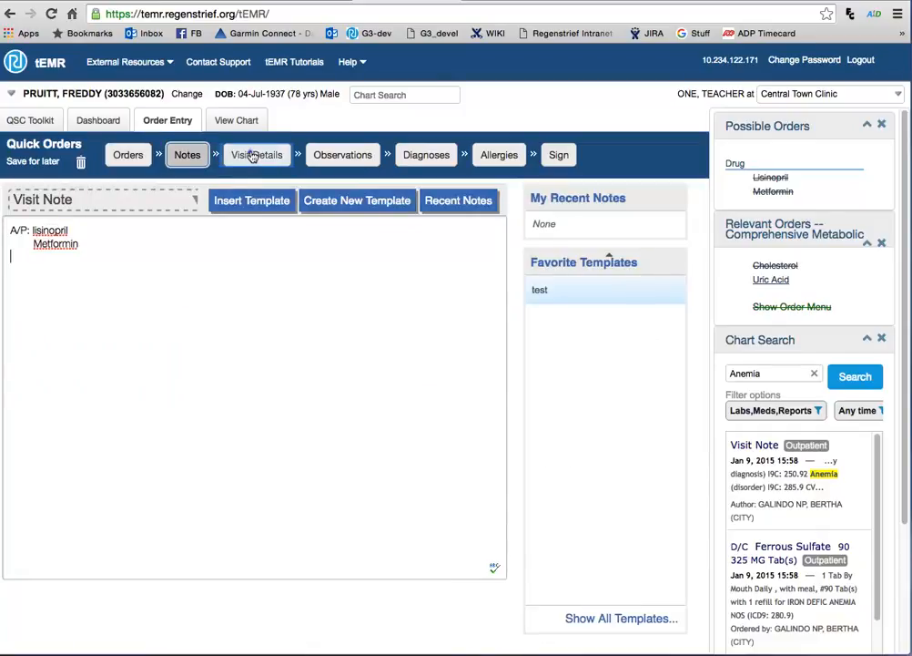
pyautogui.click(252, 157)
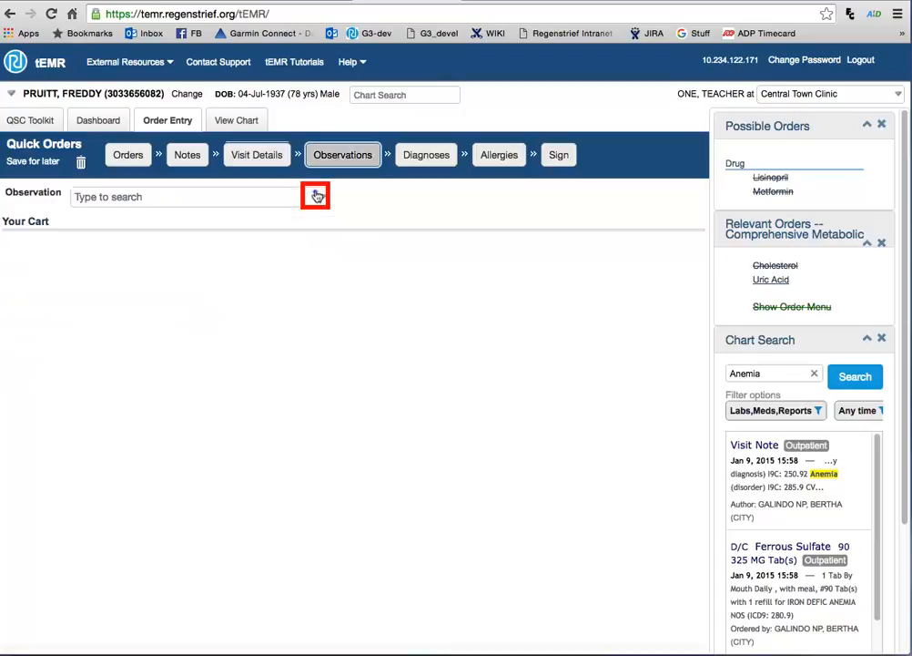
pyautogui.click(316, 196)
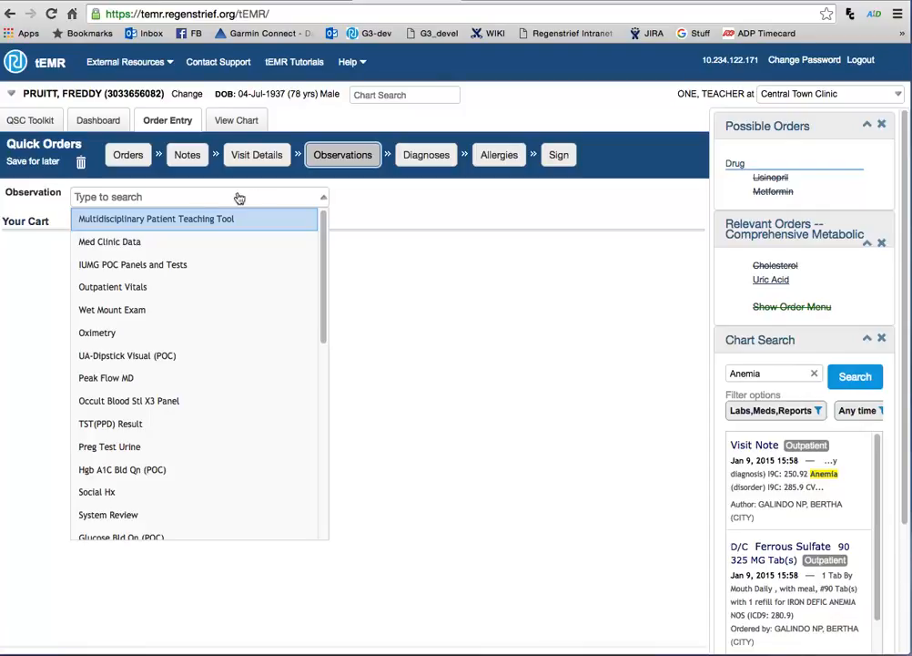
pyautogui.click(134, 241)
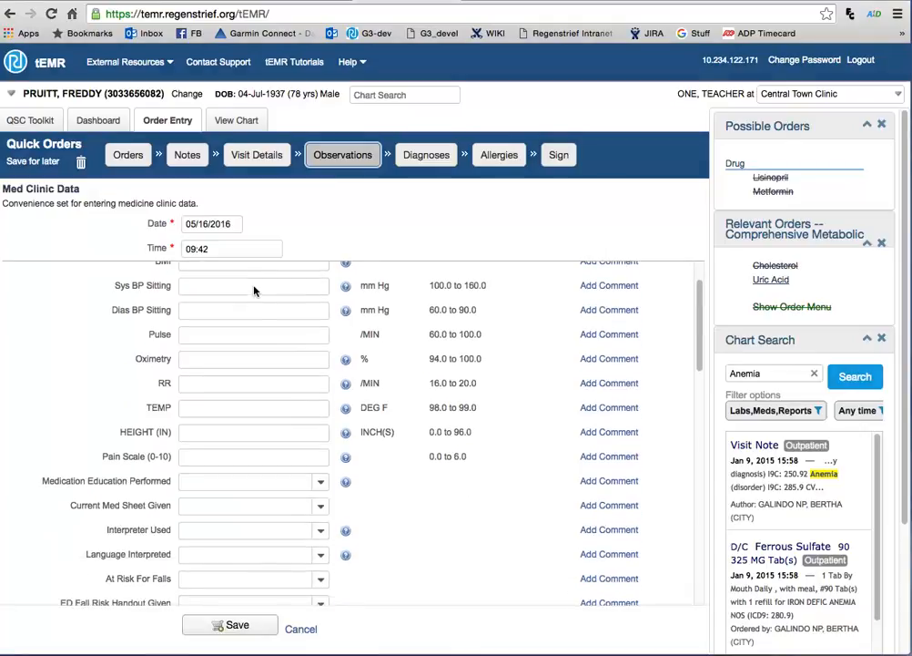
# Look through the Med Clinic Data fields, read the help information for Hgb A1C Bld Qn (POC) and close it
pyautogui.scroll(-3, 251, 289)
pyautogui.scroll(-1, 251, 289)
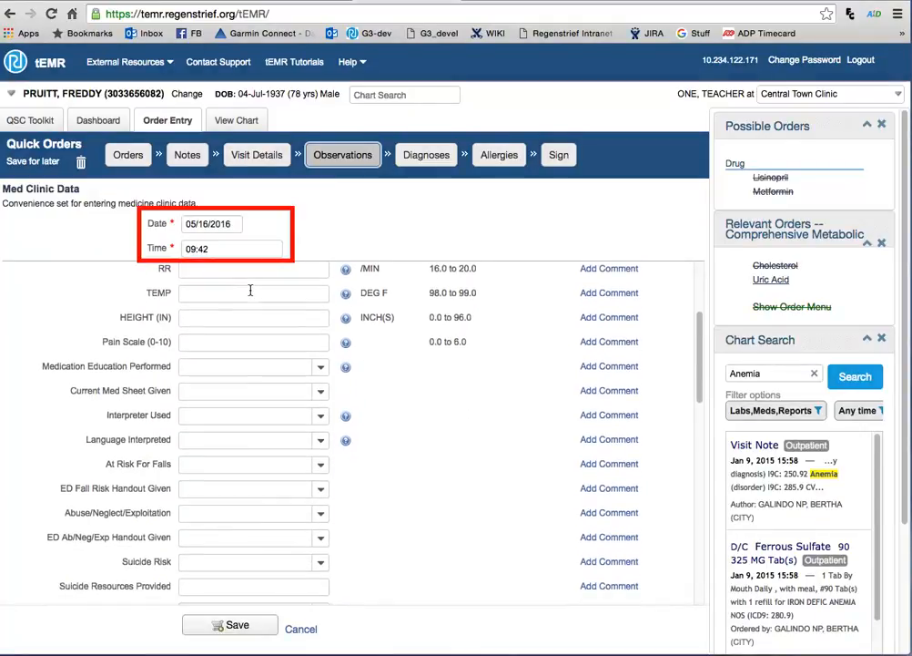
pyautogui.scroll(-5, 251, 290)
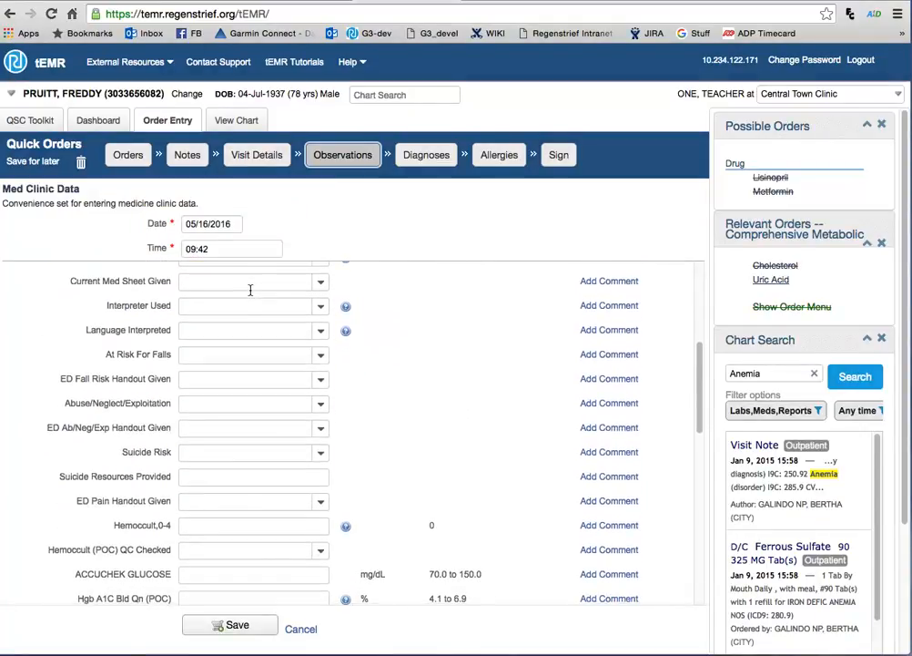
pyautogui.scroll(-6, 250, 290)
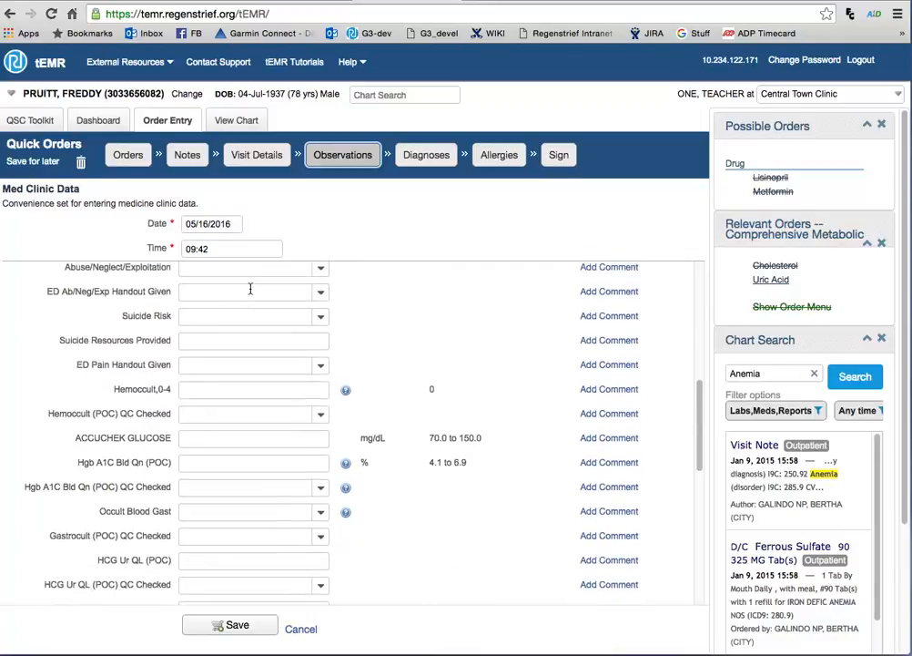
pyautogui.scroll(-5, 251, 289)
pyautogui.scroll(2, 251, 290)
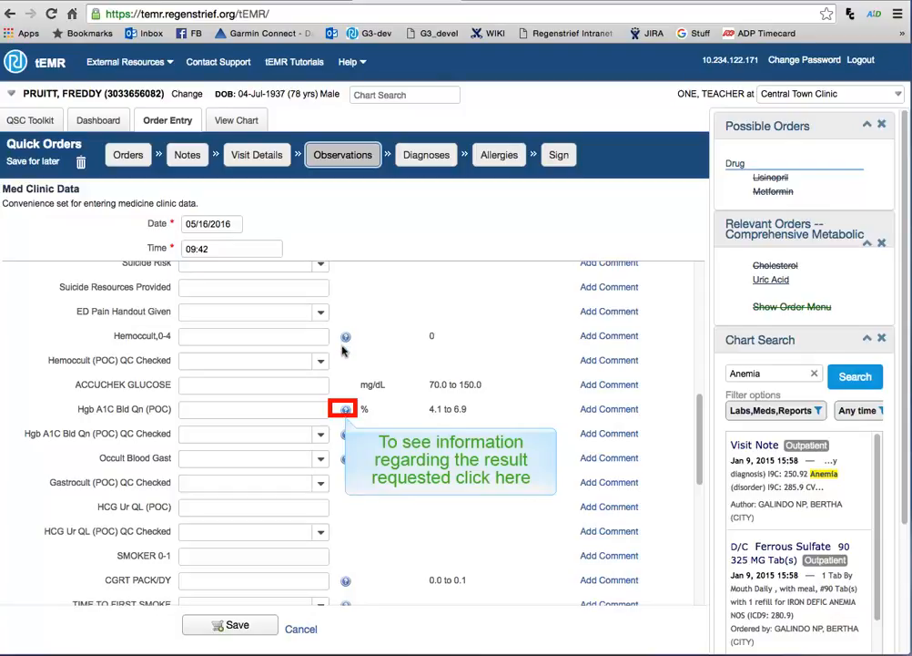
pyautogui.click(346, 410)
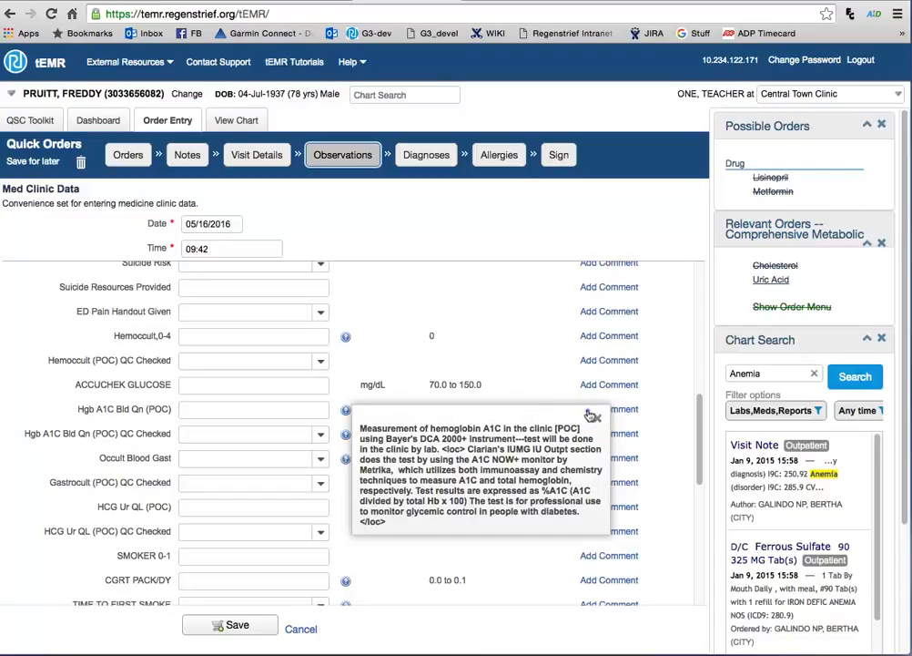
pyautogui.click(593, 416)
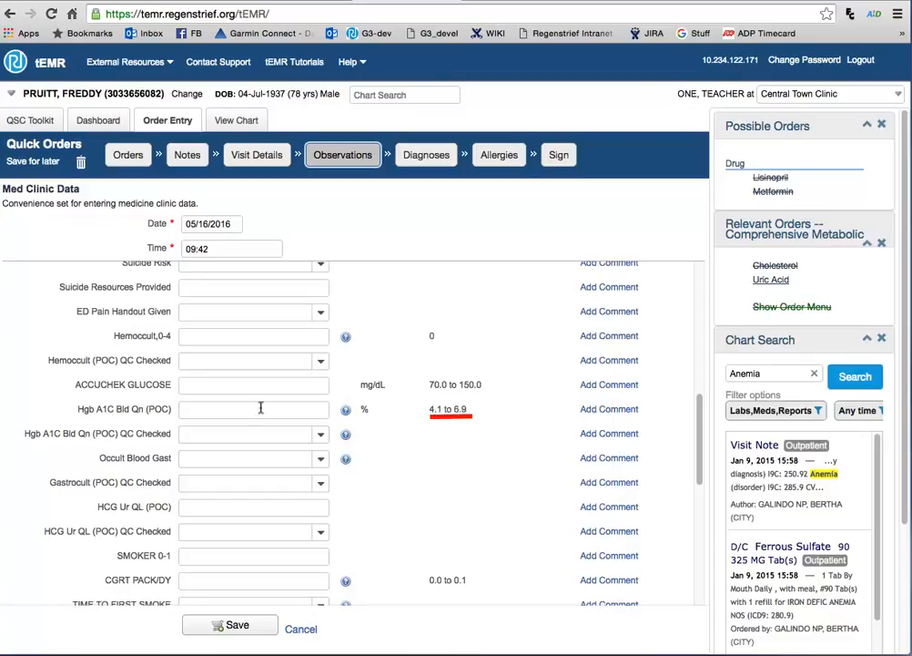
# Enter 9 for Hgb A1C Bld Qn (POC), try its comment option and save the Med Clinic Data observations
pyautogui.click(194, 406)
pyautogui.write('9')
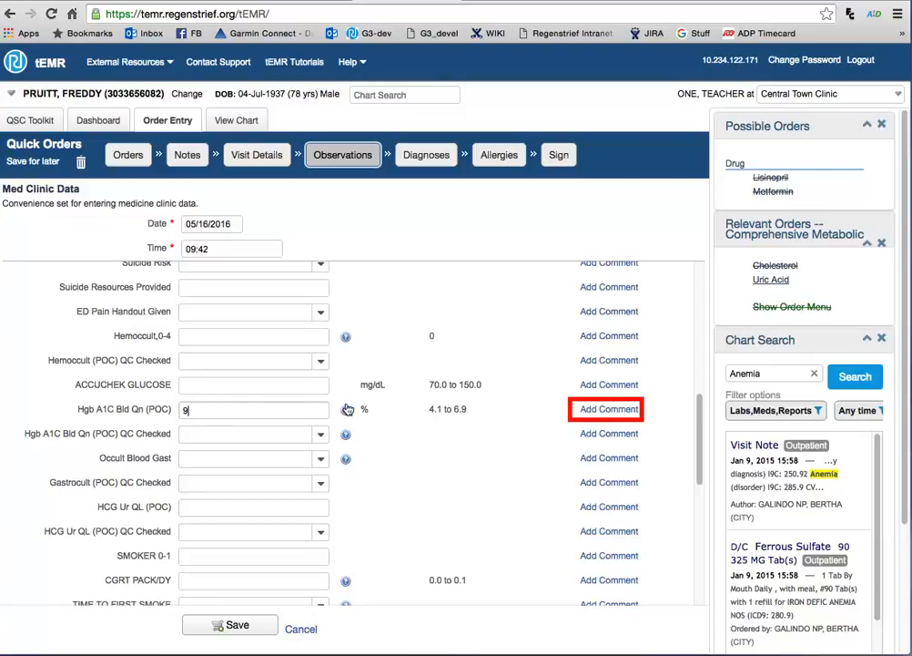
pyautogui.click(608, 409)
pyautogui.scroll(-1, 550, 479)
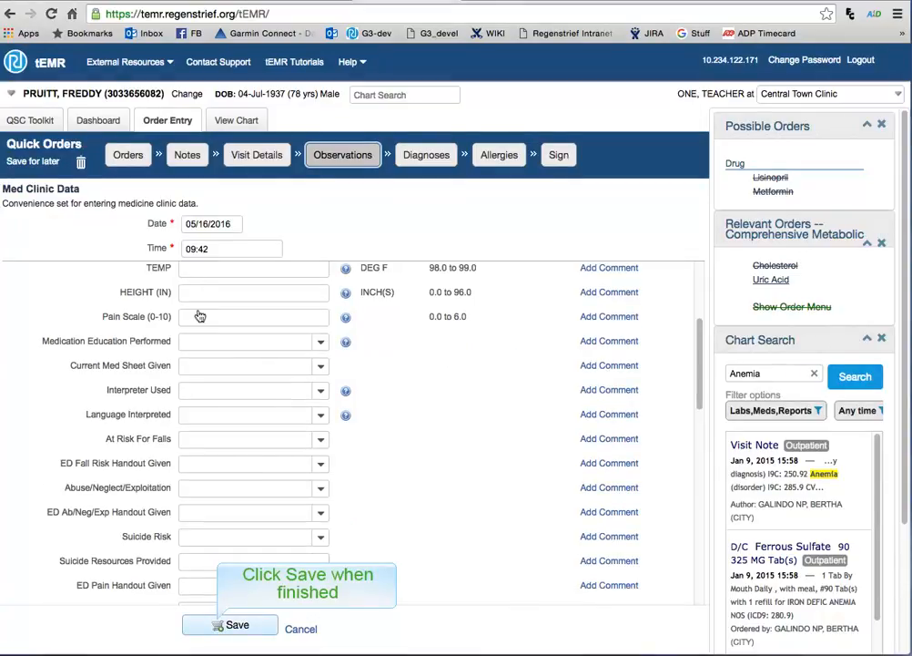
pyautogui.click(223, 625)
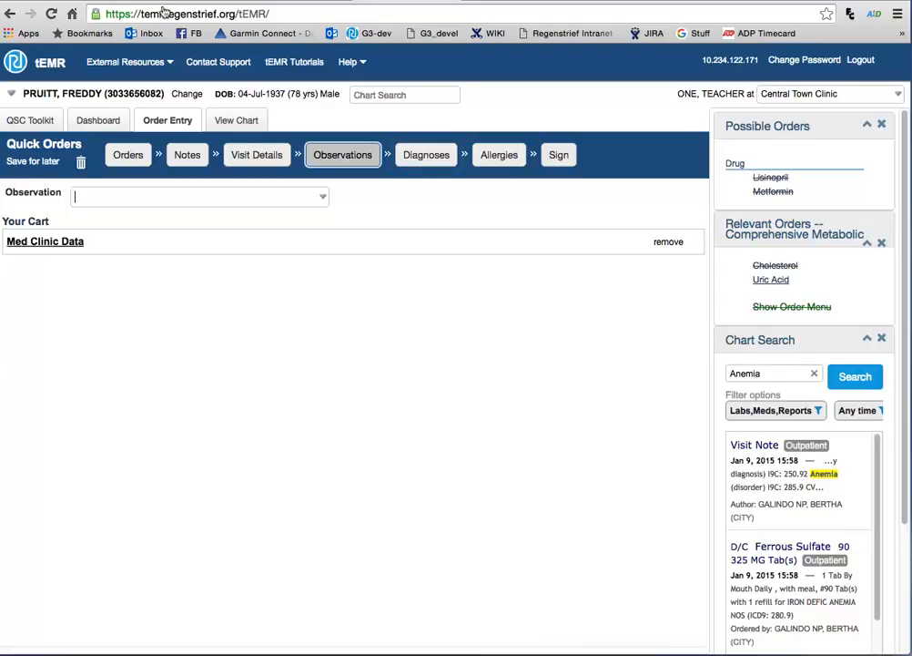
# Add DM uncontrolled, edema and Pain in toe (finding) as diagnoses, ordered with DM uncontrolled primary, Pain in toe second and edema third
pyautogui.click(405, 154)
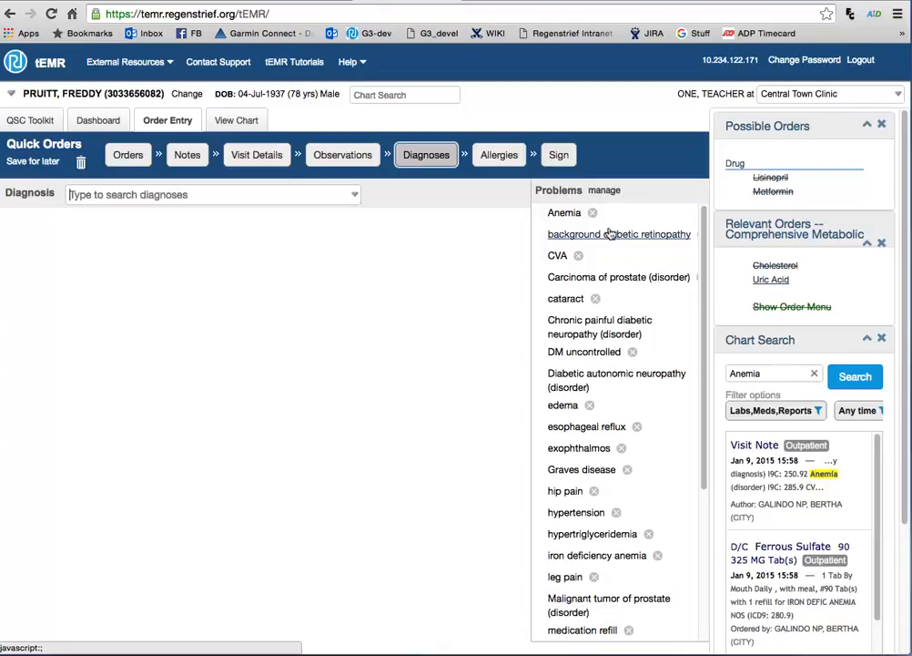
pyautogui.click(581, 350)
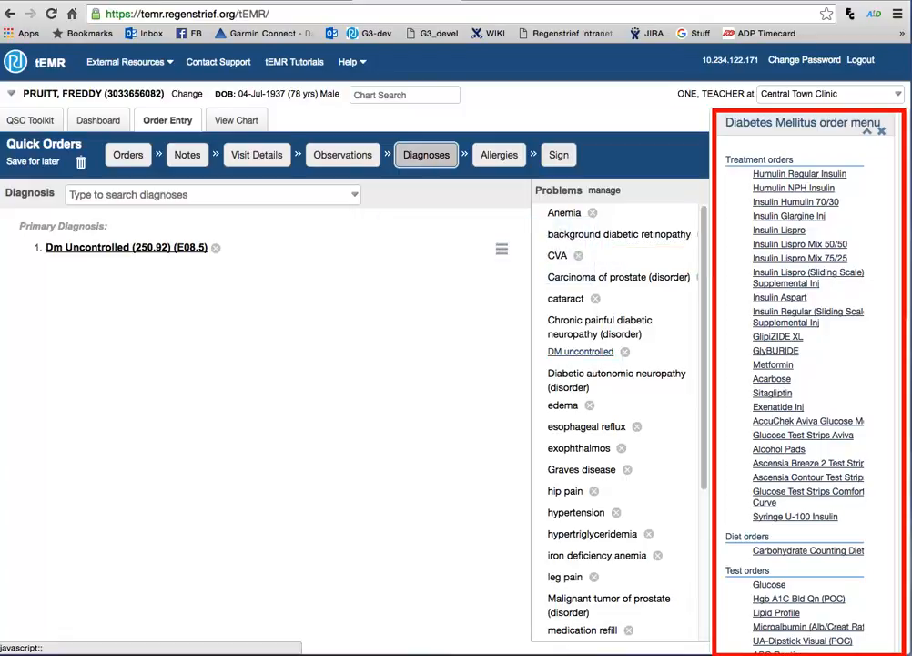
pyautogui.click(563, 405)
pyautogui.scroll(-5, 579, 350)
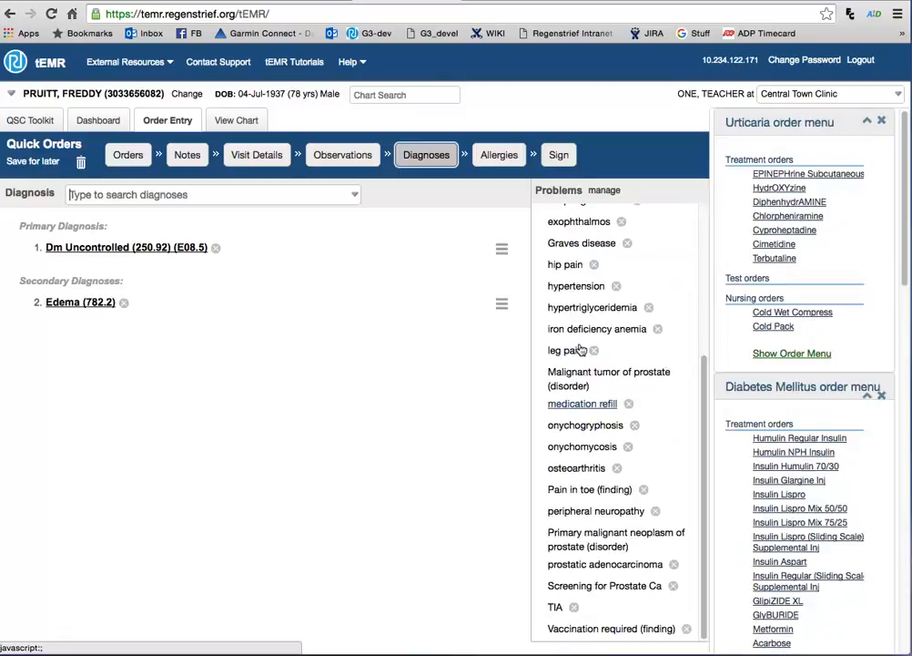
pyautogui.click(559, 489)
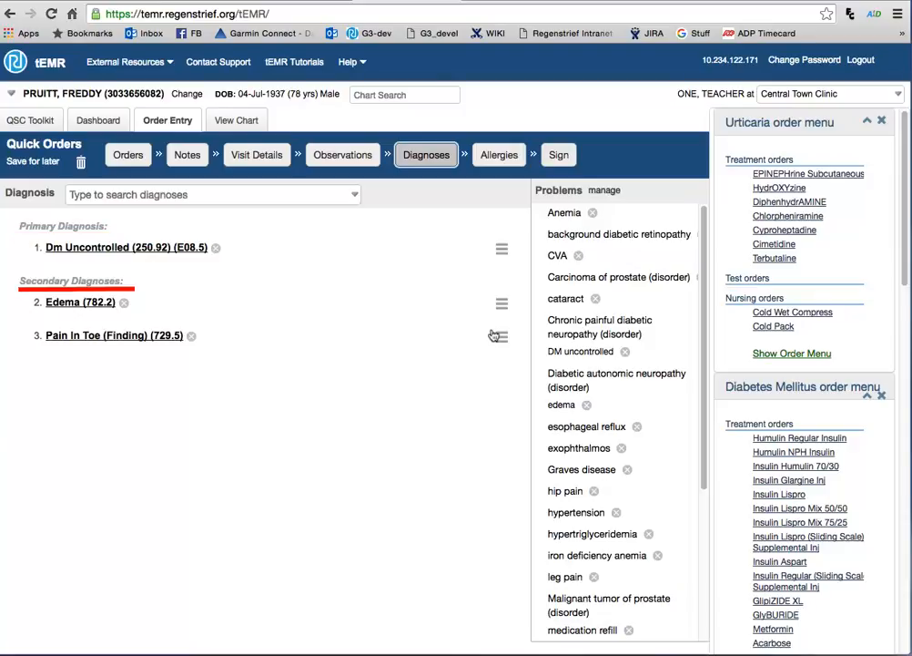
pyautogui.moveTo(492, 336); pyautogui.dragTo(492, 242)
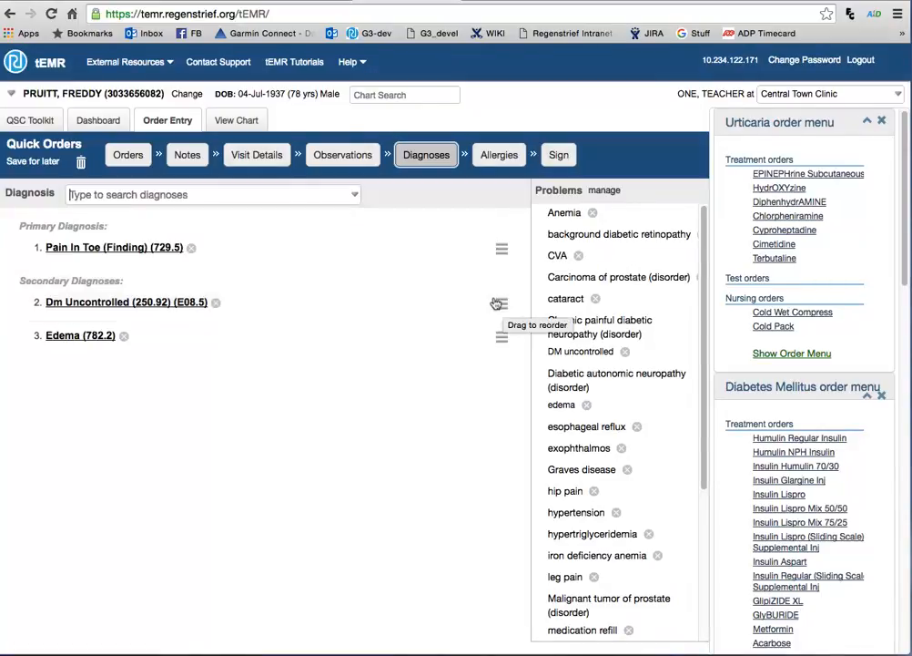
pyautogui.moveTo(496, 303); pyautogui.dragTo(505, 260)
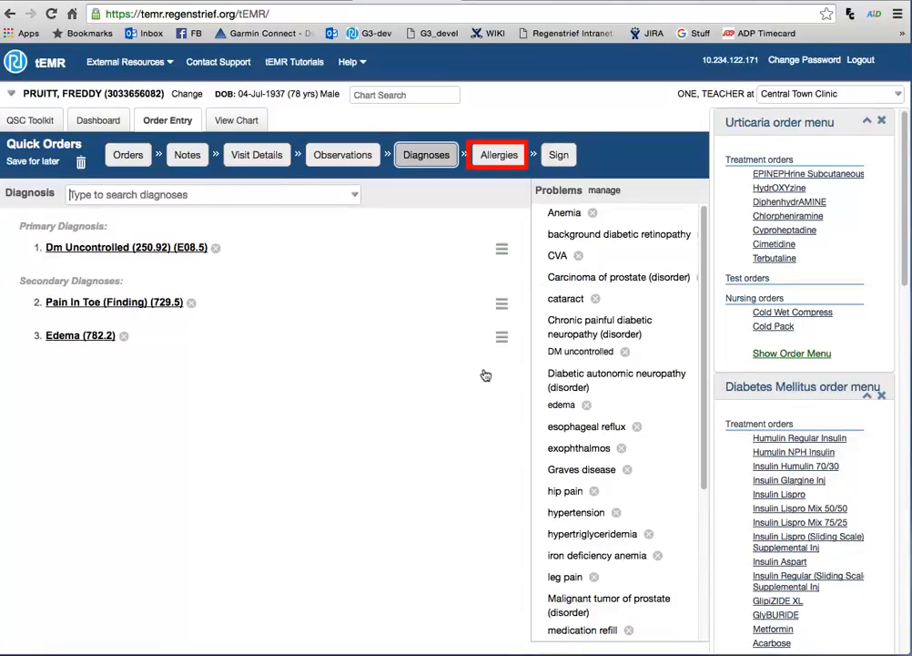
# Search the allergies for "sul", open the SULFONAMIDES allergy form and close it without saving
pyautogui.click(494, 157)
pyautogui.write('sul')
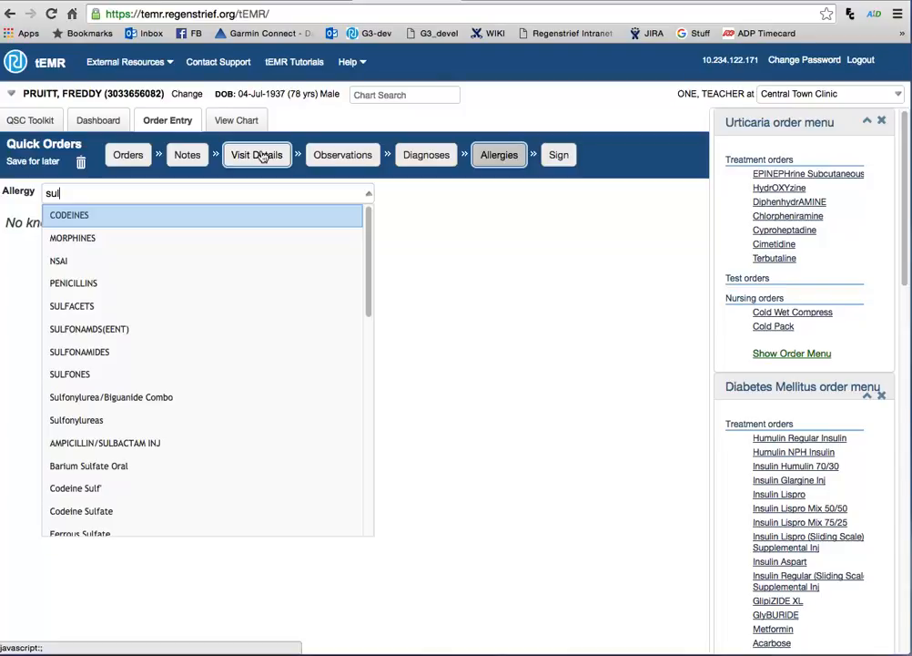
pyautogui.click(94, 350)
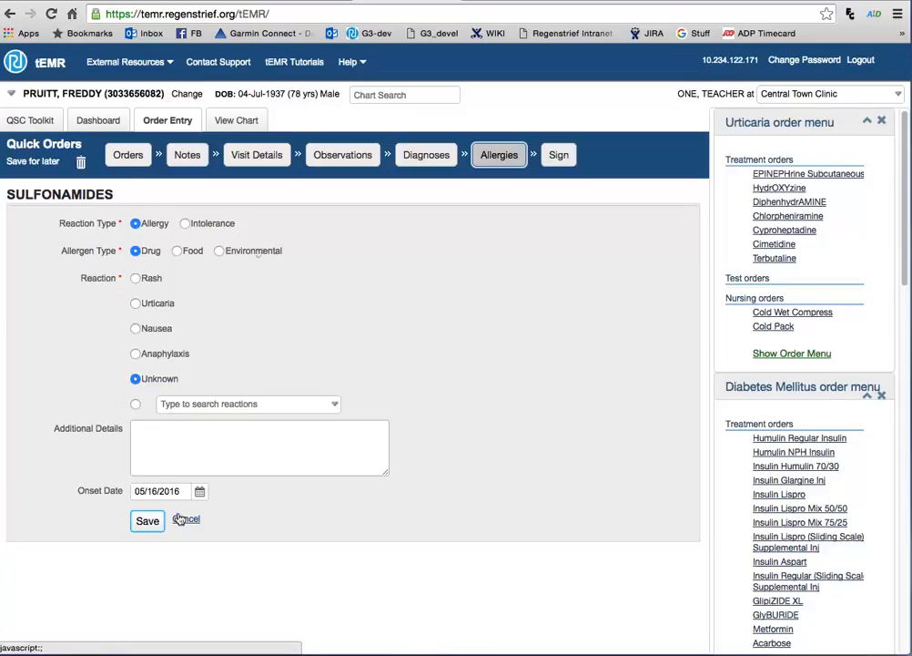
pyautogui.click(558, 155)
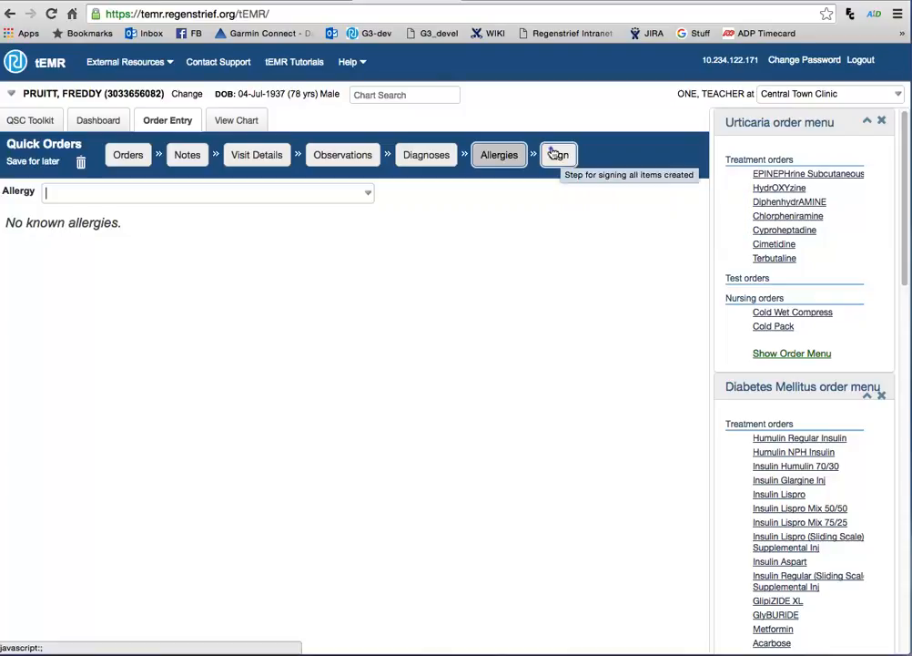
# Review the encounter's signing summary, enter the account password and sign all the new orders
pyautogui.click(556, 155)
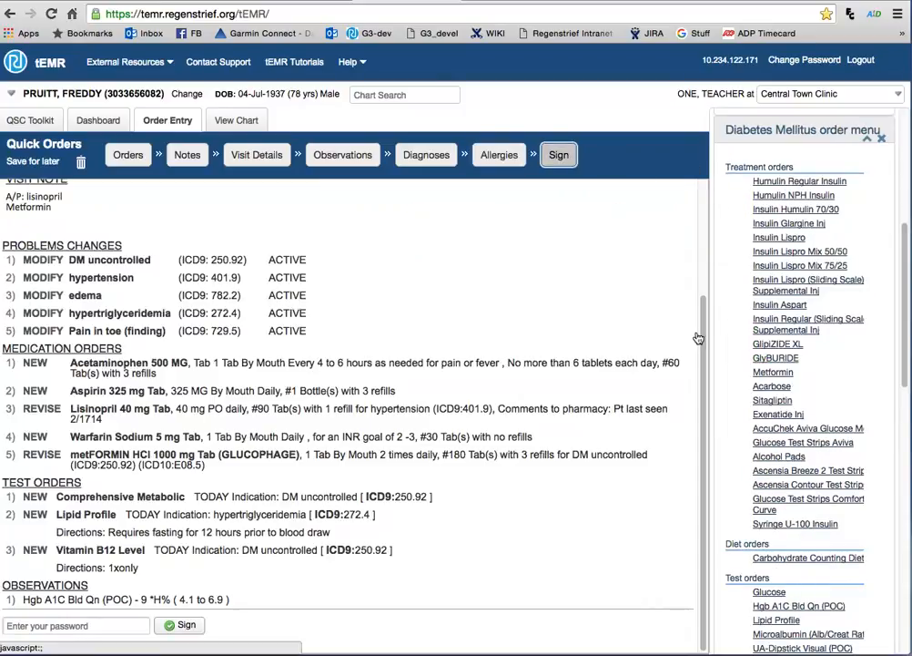
pyautogui.scroll(3, 697, 337)
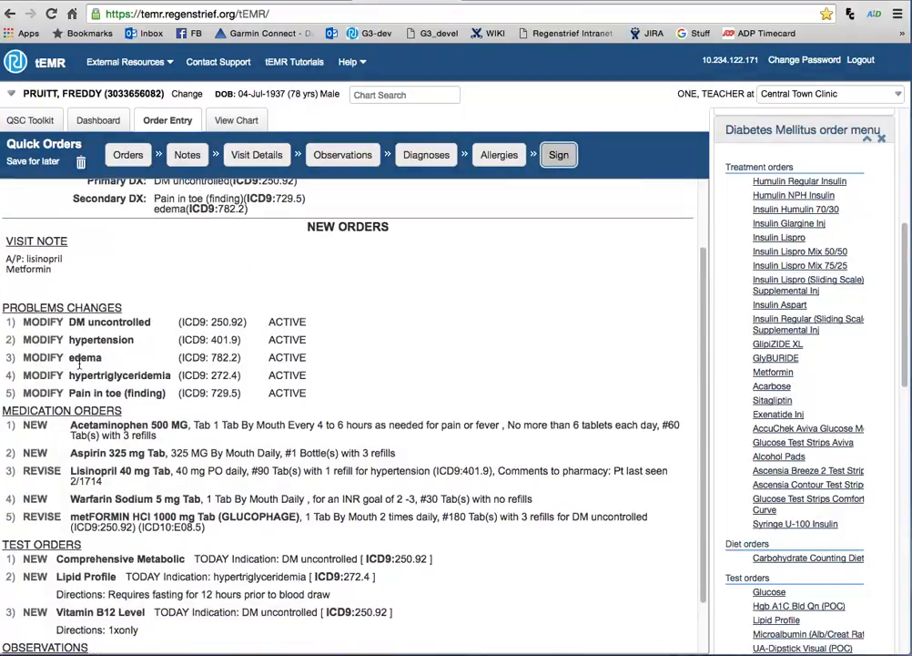
pyautogui.scroll(-3, 79, 361)
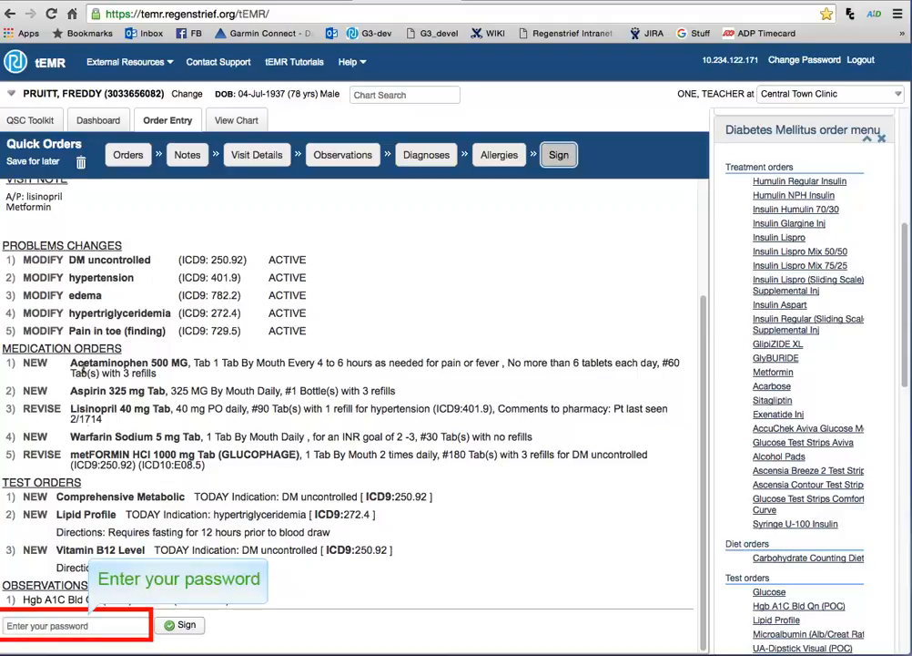
pyautogui.click(89, 619)
pyautogui.write('••••••••••••••')
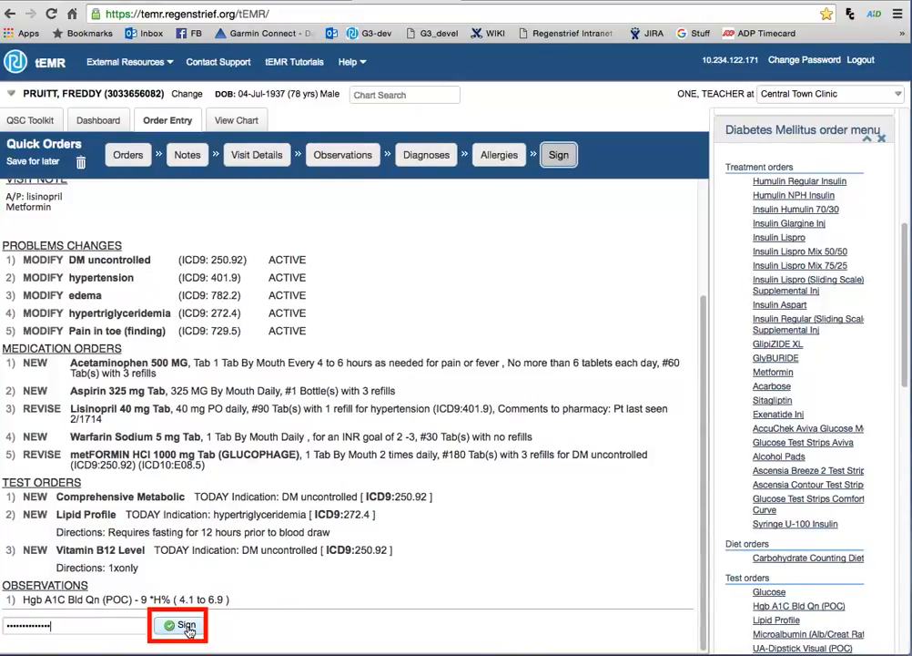
pyautogui.click(187, 627)
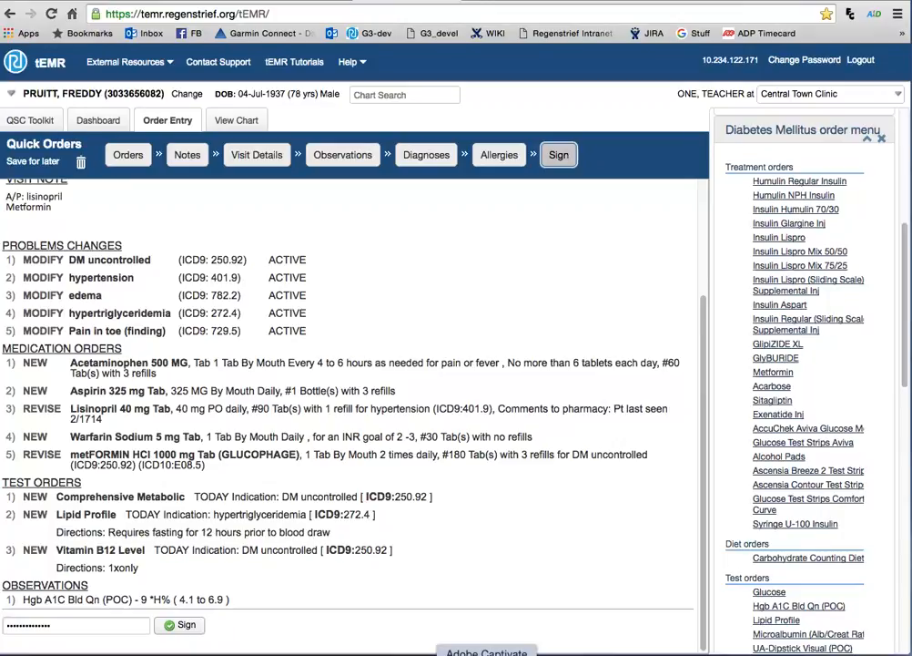